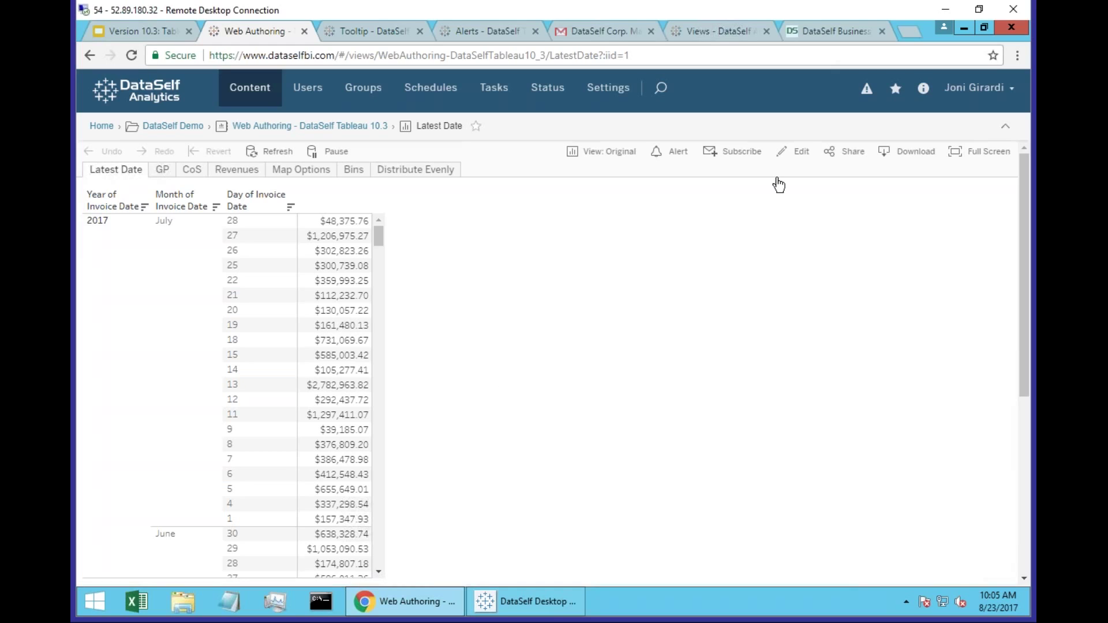
# Step: Open the Latest Date view for editing and format its Revenues values as currency with 1 decimal place in Thousands (K)
pyautogui.click(801, 153)
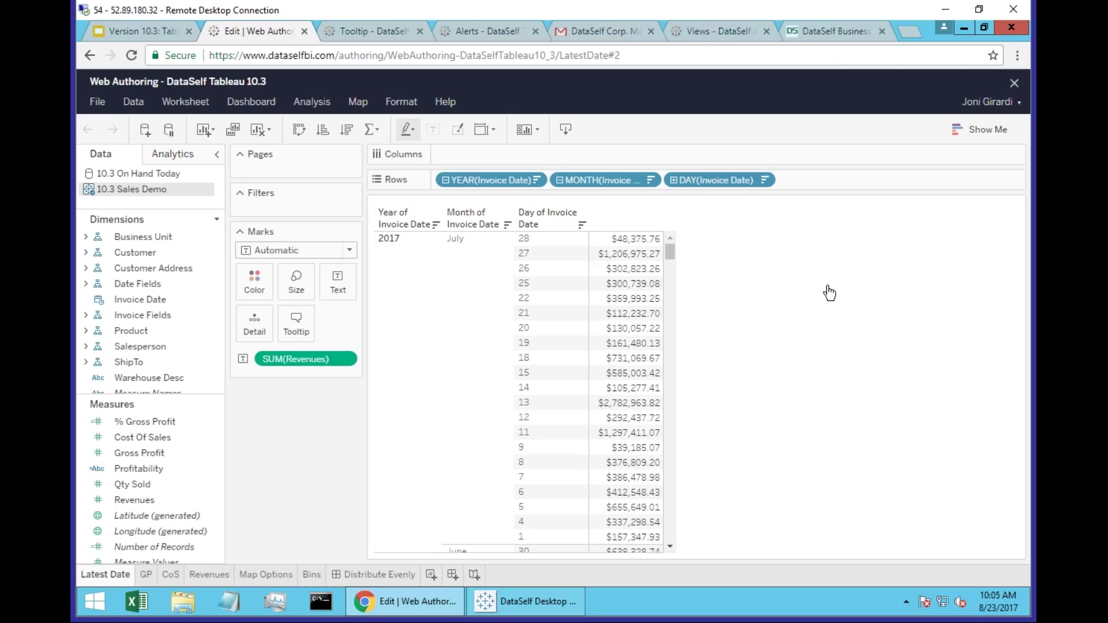
pyautogui.moveTo(646, 254)
pyautogui.moveTo(643, 429)
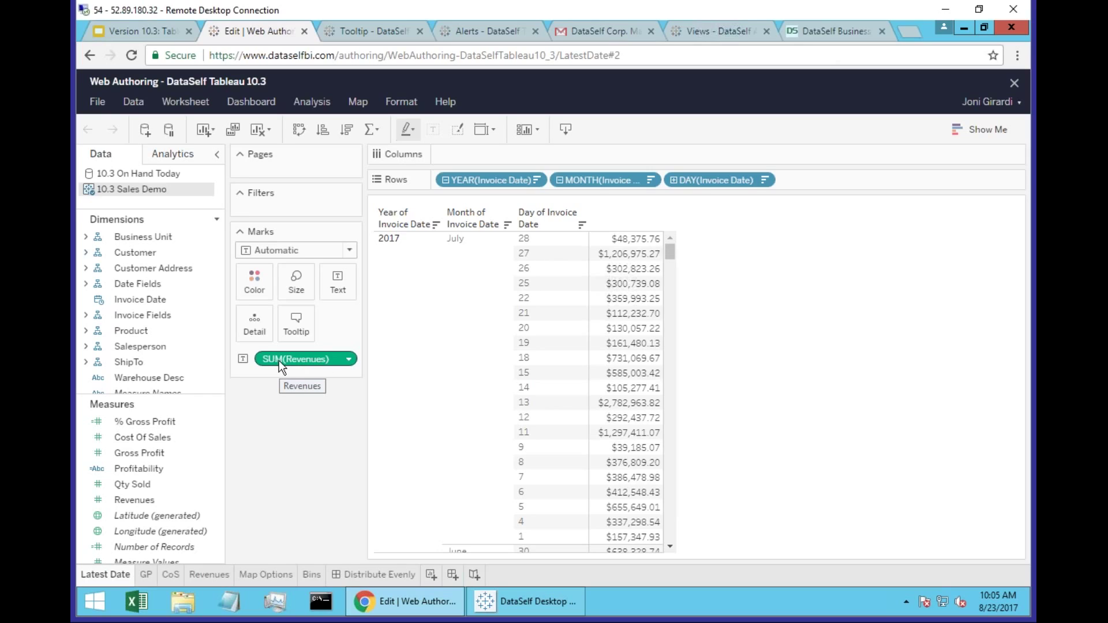
pyautogui.click(349, 360)
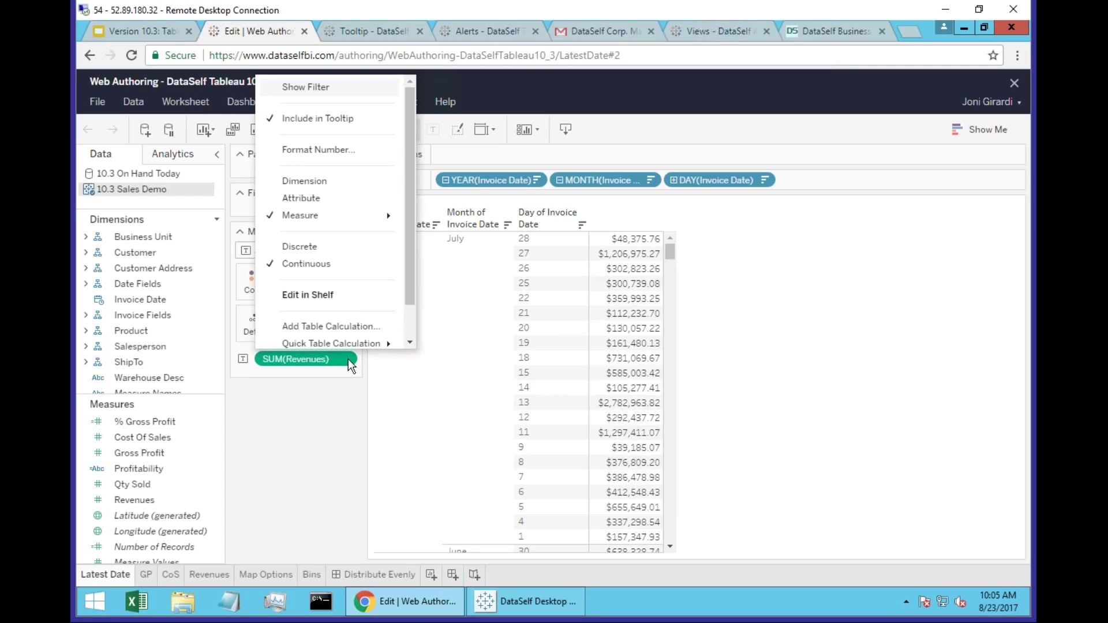
pyautogui.click(334, 148)
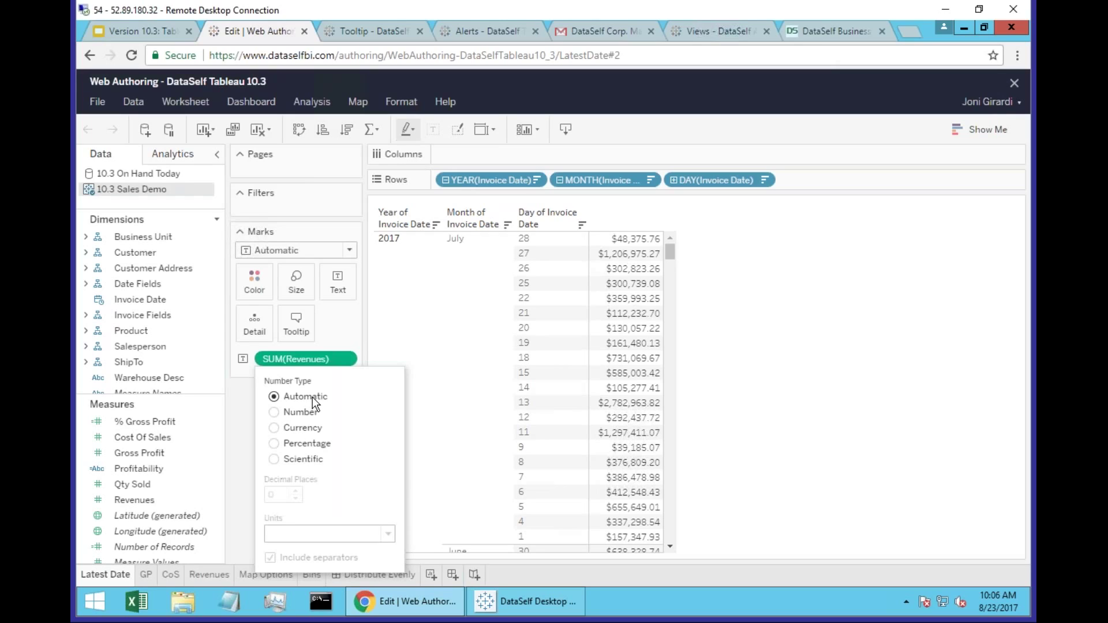
pyautogui.click(282, 430)
pyautogui.click(295, 499)
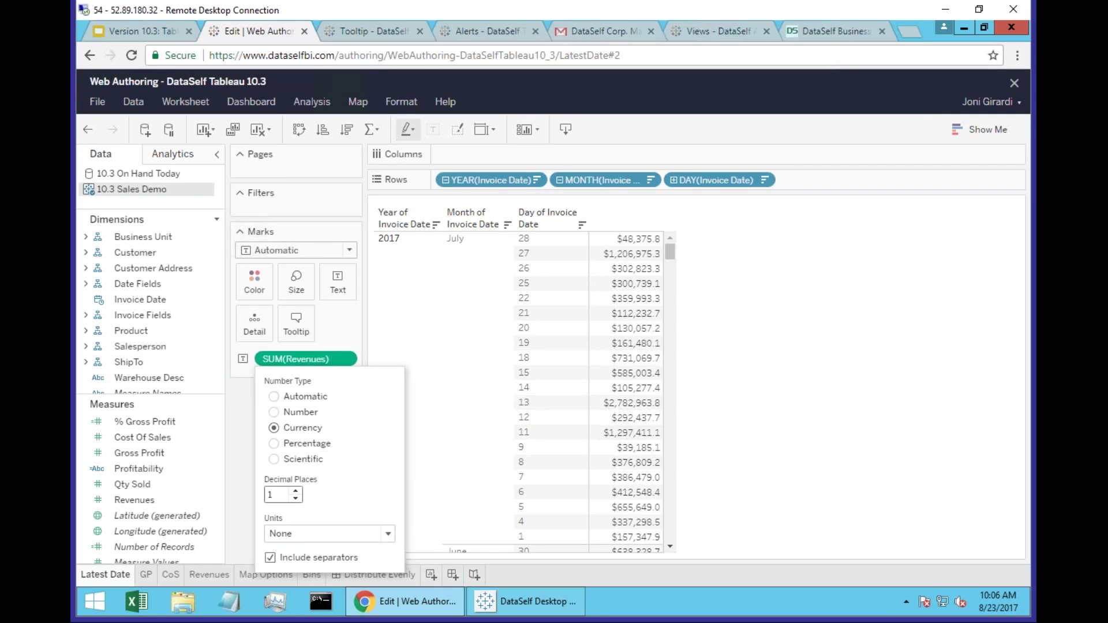
pyautogui.click(386, 534)
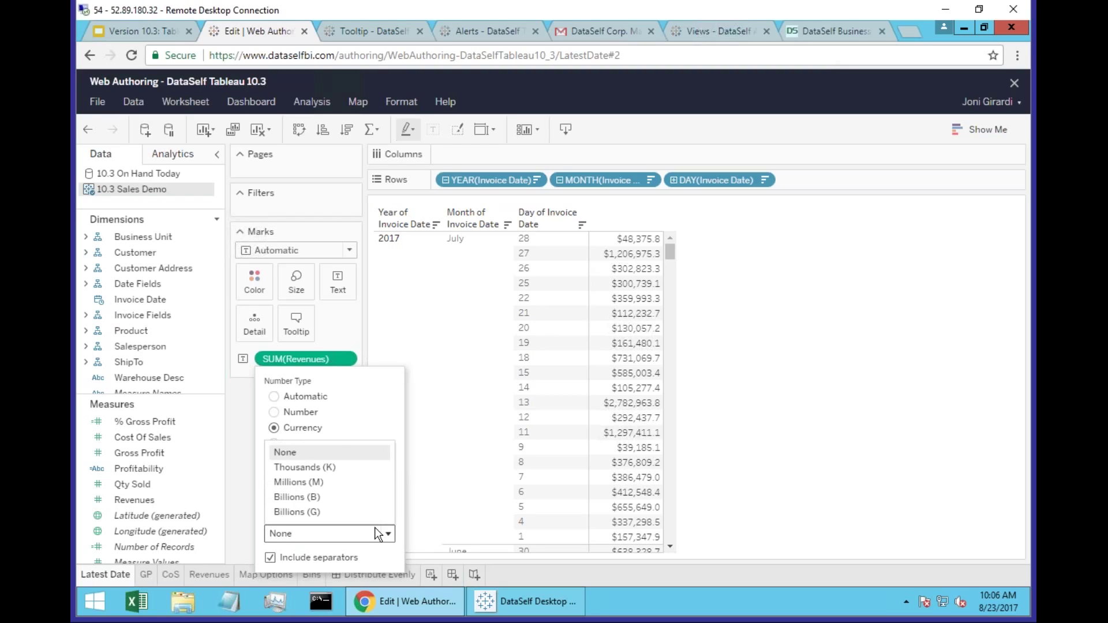
pyautogui.click(345, 468)
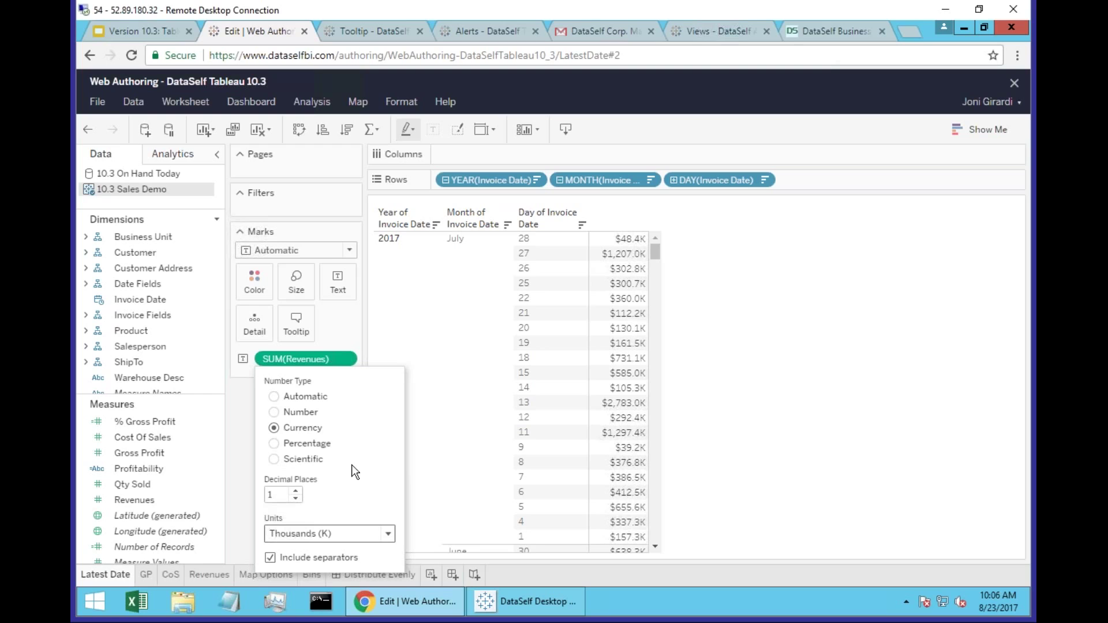
pyautogui.click(715, 387)
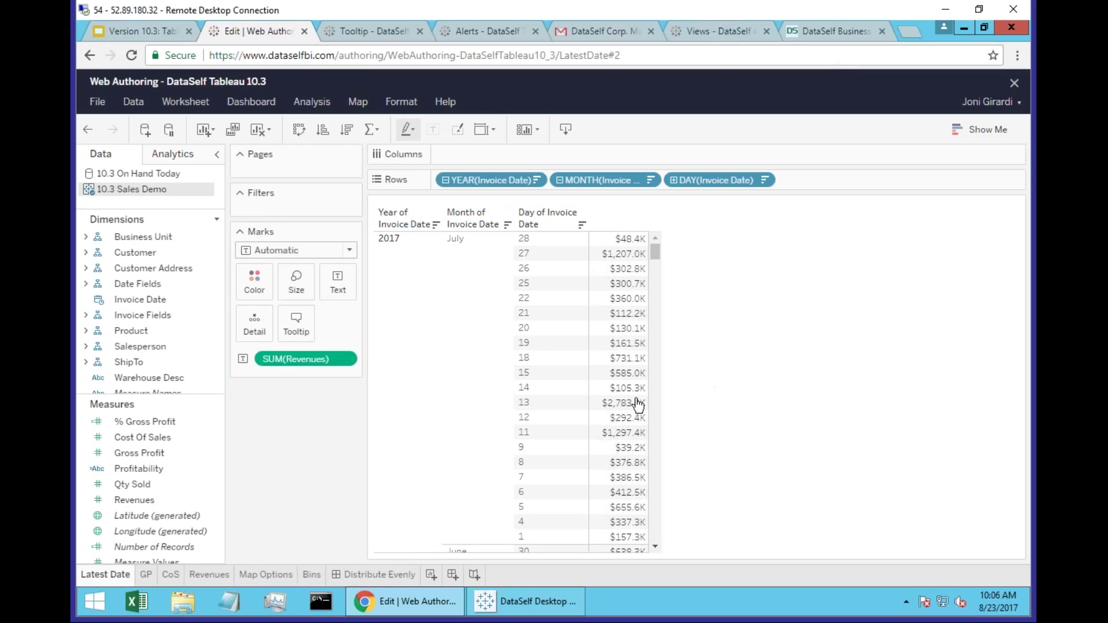
# Step: On the GP sheet, format Gross Profit as currency with 2 decimal places in Millions (M)
pyautogui.click(150, 575)
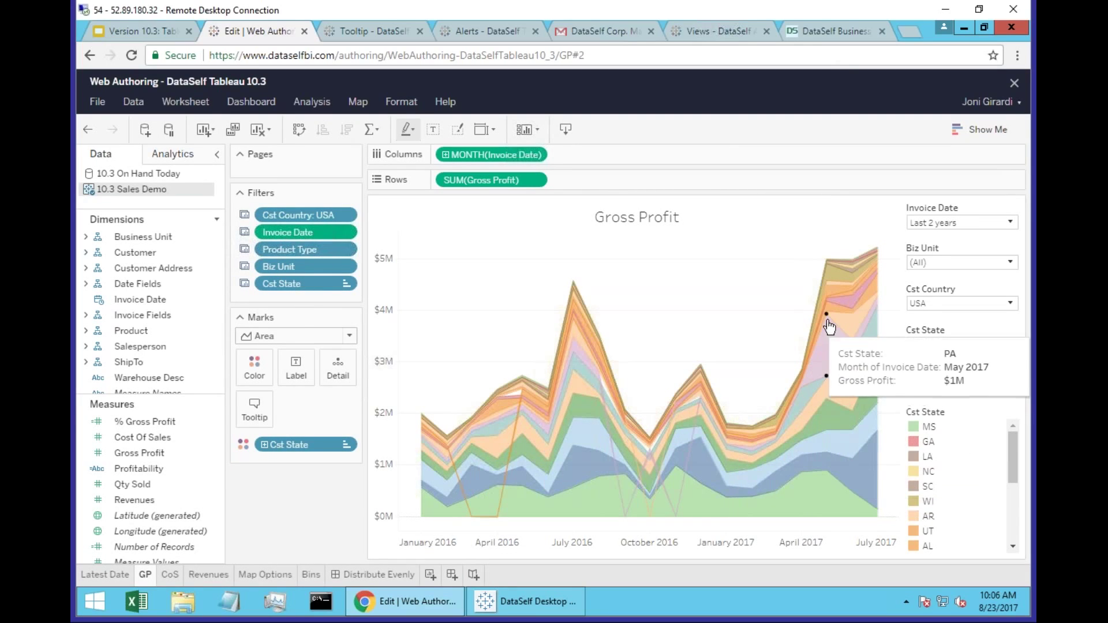
pyautogui.click(539, 181)
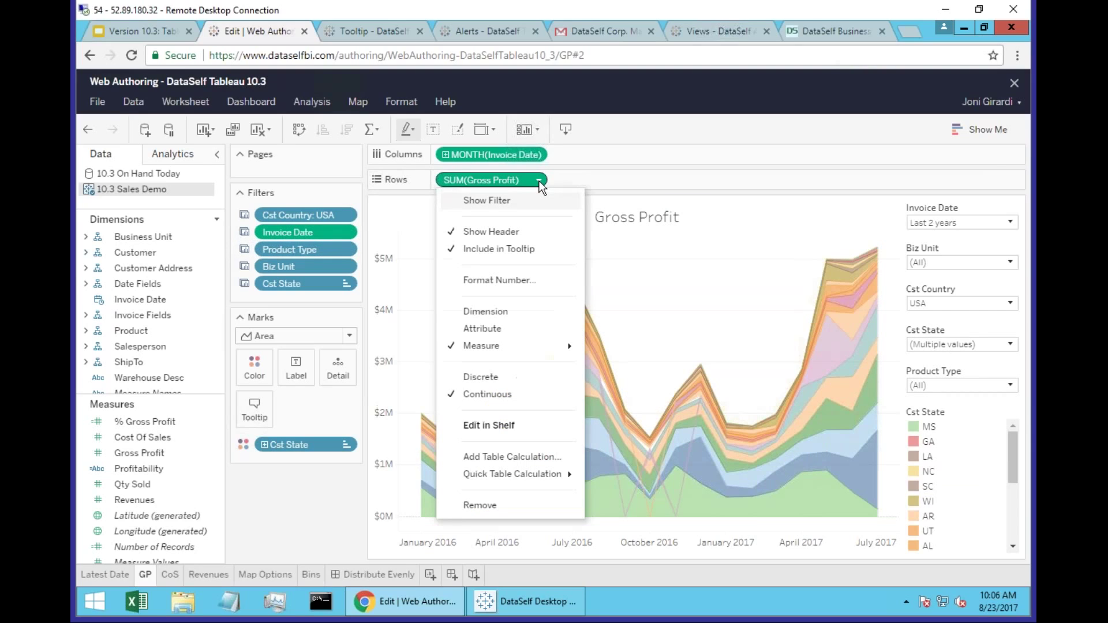
pyautogui.click(508, 279)
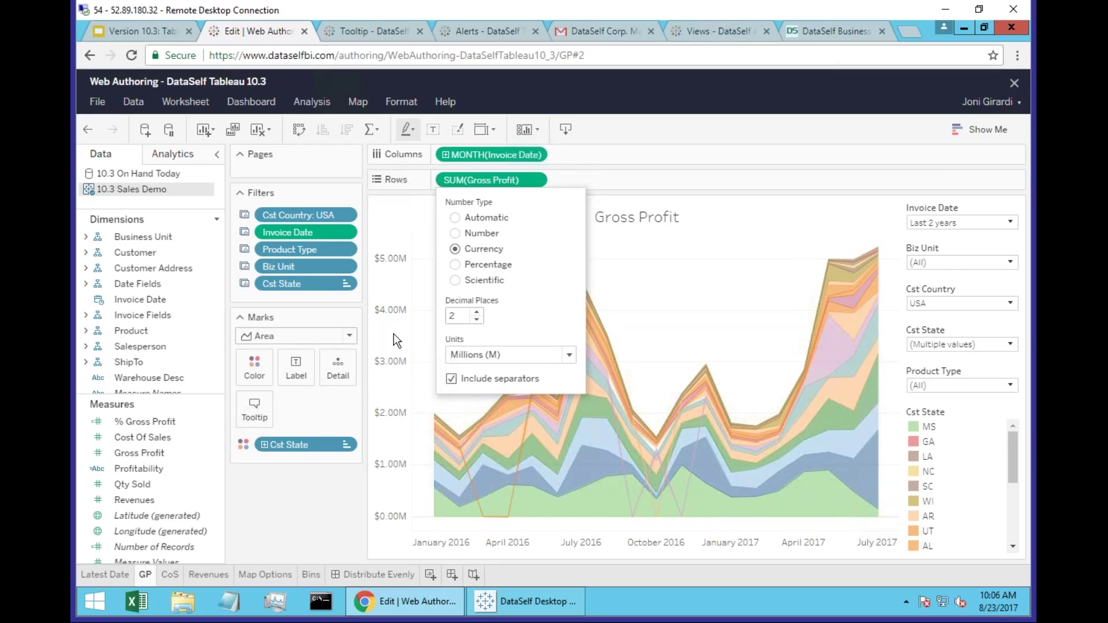
pyautogui.click(328, 507)
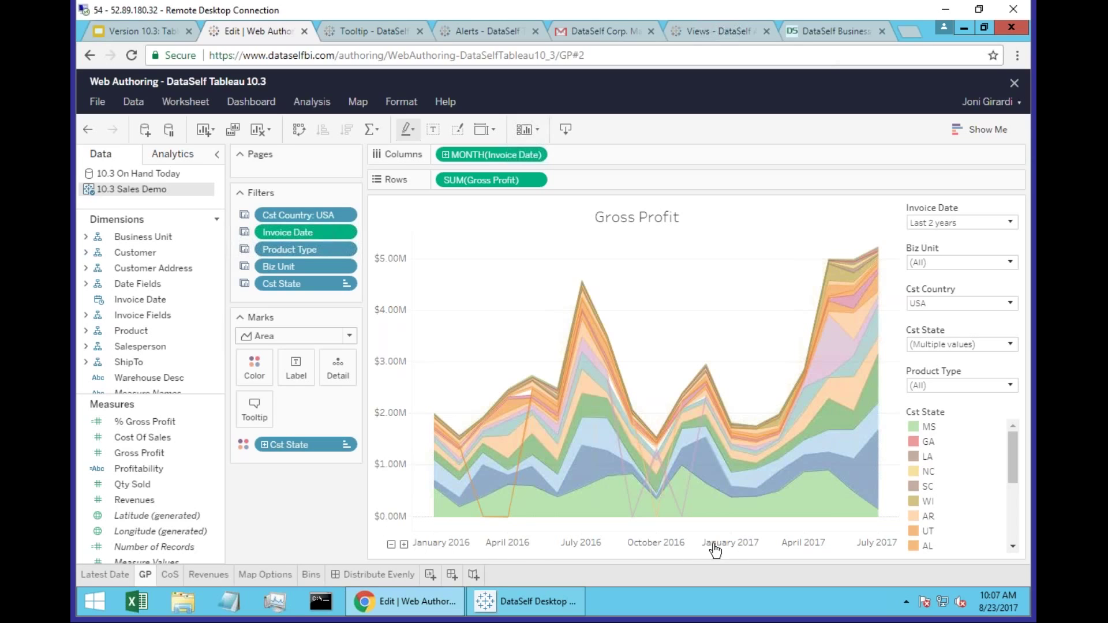
# Step: Roll the Gross Profit chart's Invoice Date axis up to quarters and years, and drill it back down to months
pyautogui.click(651, 547)
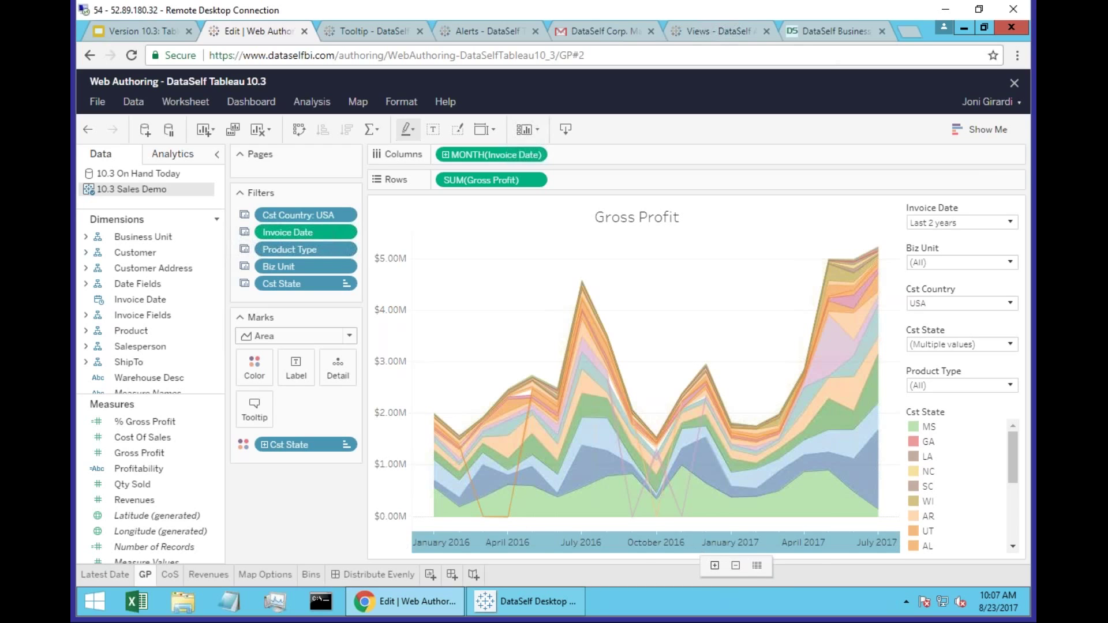
pyautogui.click(736, 565)
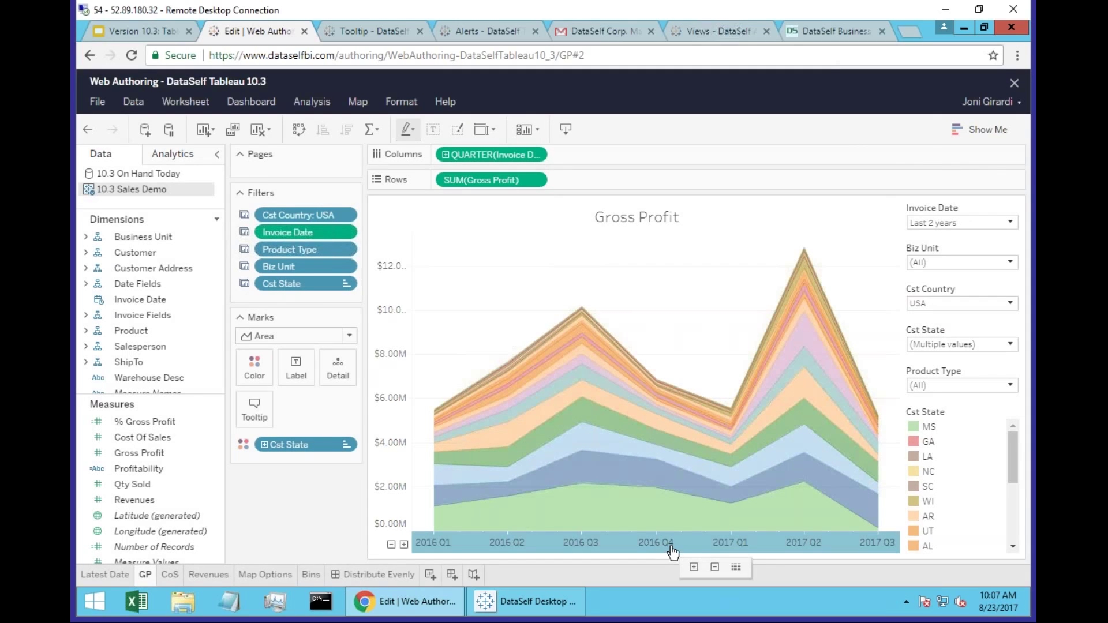
pyautogui.click(716, 568)
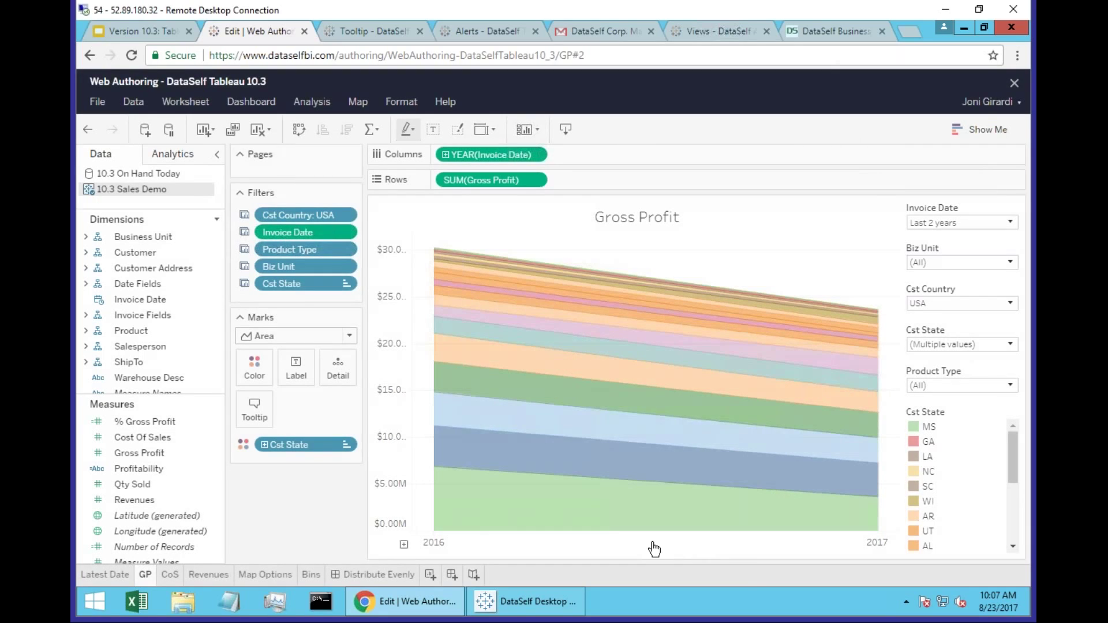
pyautogui.moveTo(651, 549)
pyautogui.click(674, 564)
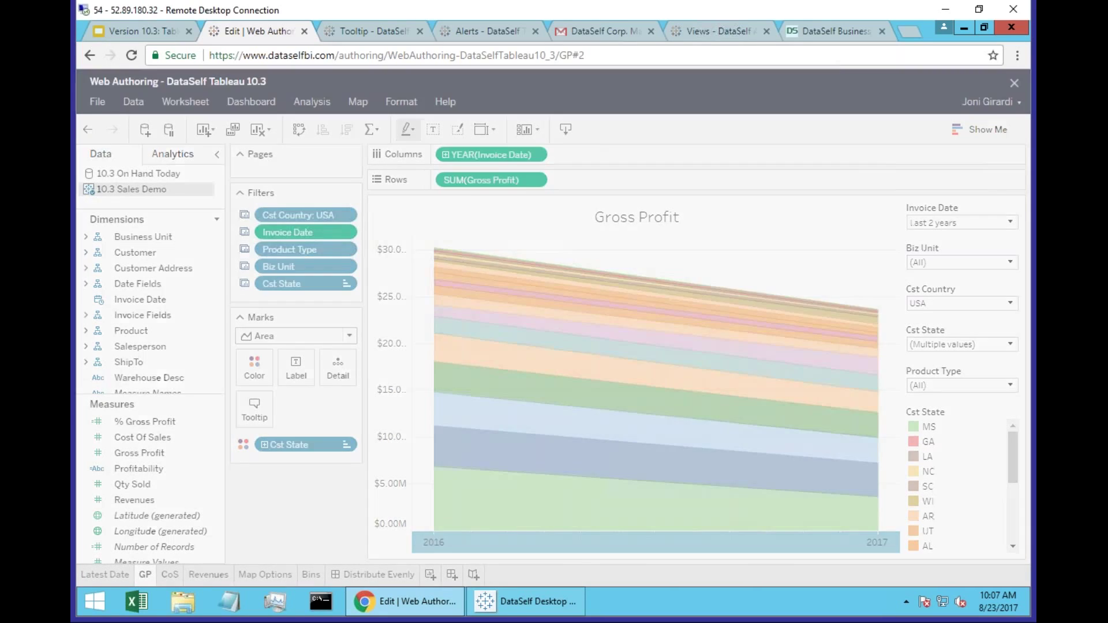
pyautogui.moveTo(679, 553)
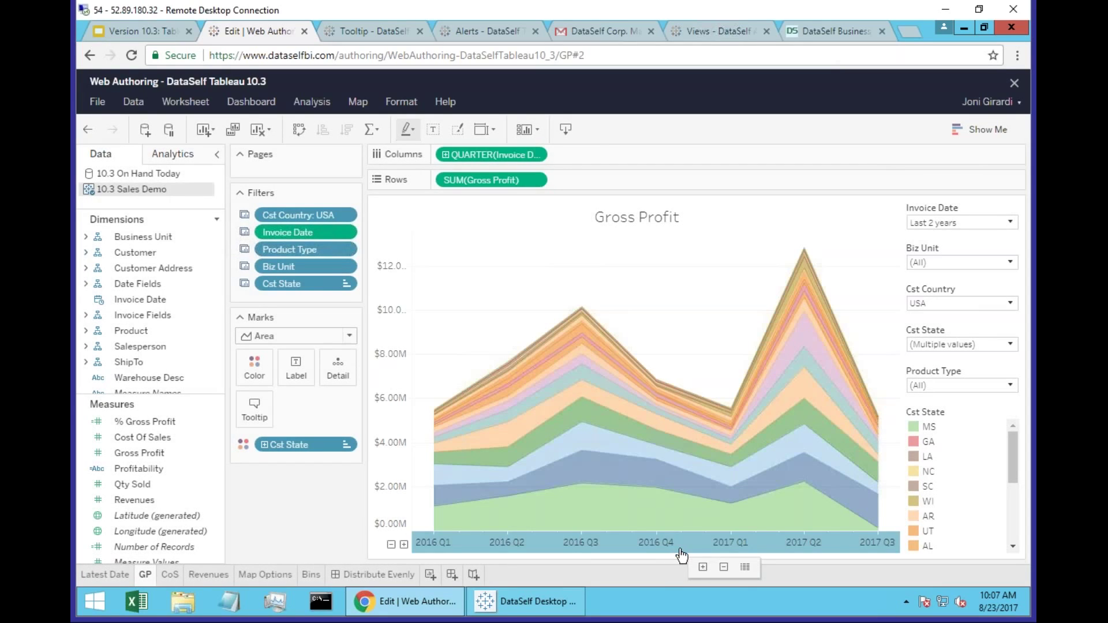
pyautogui.click(703, 568)
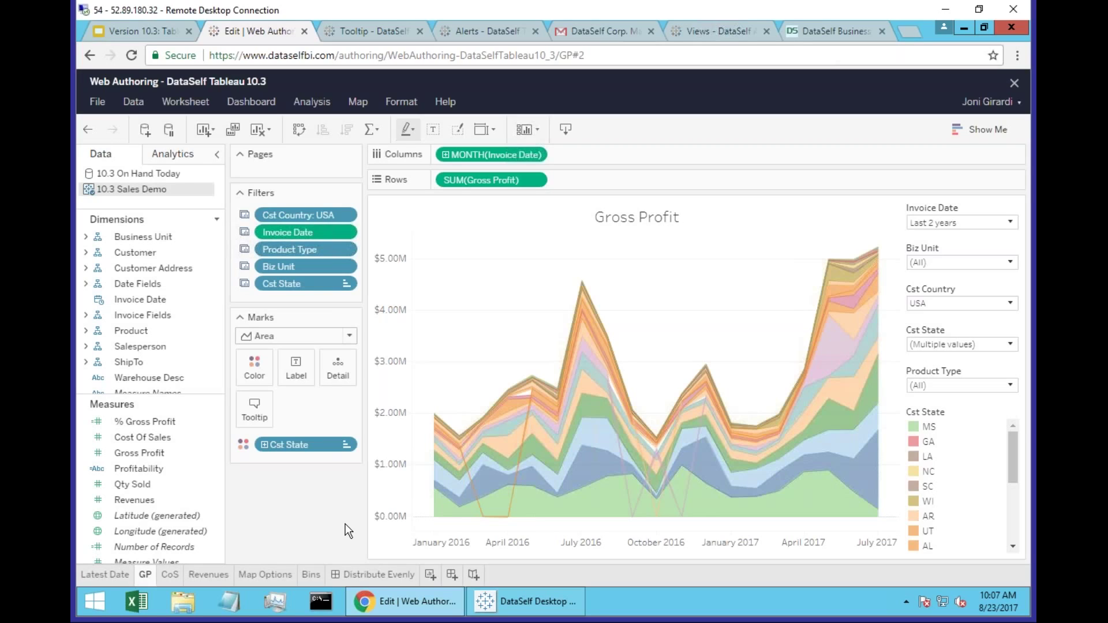
# Step: Show the map scale on the Map Options sheet, keeping pan and zoom allowed
pyautogui.click(268, 576)
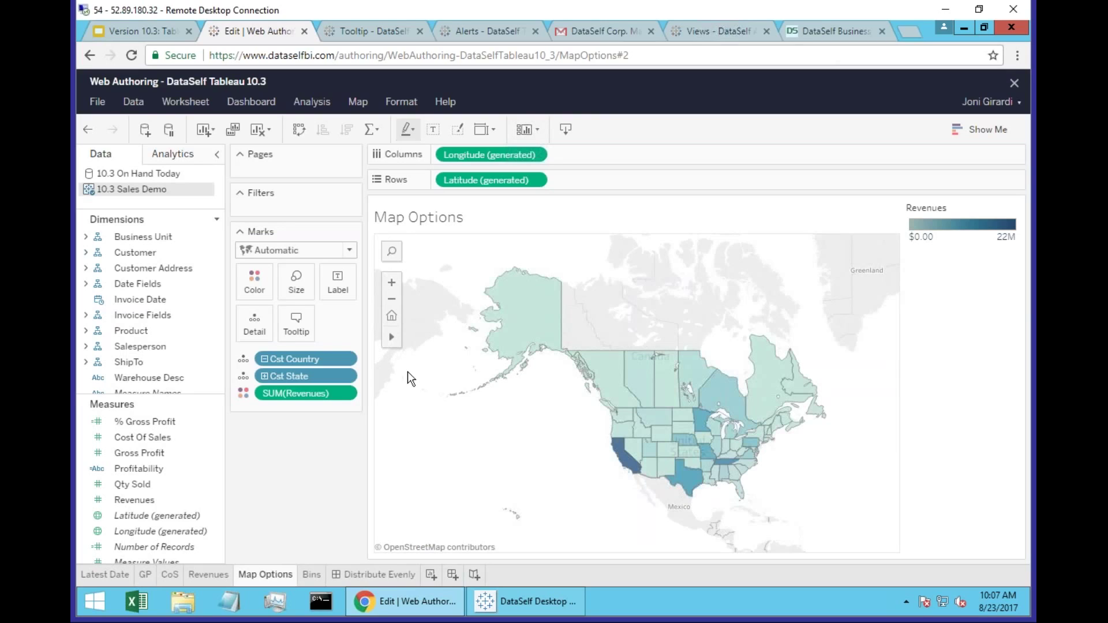
pyautogui.click(359, 105)
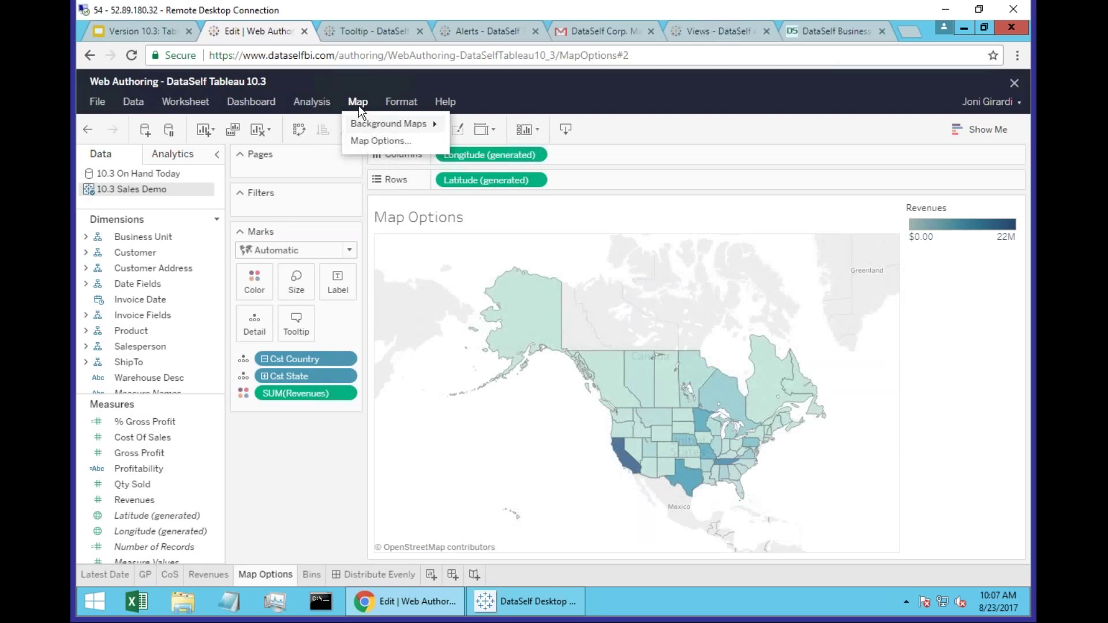
pyautogui.click(384, 145)
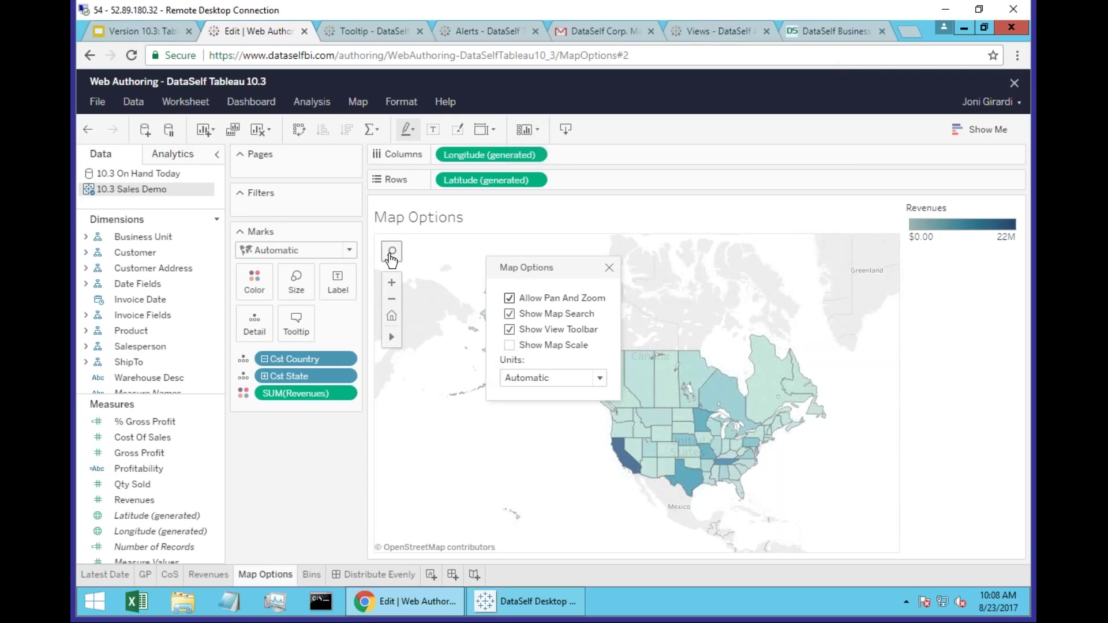
pyautogui.click(509, 299)
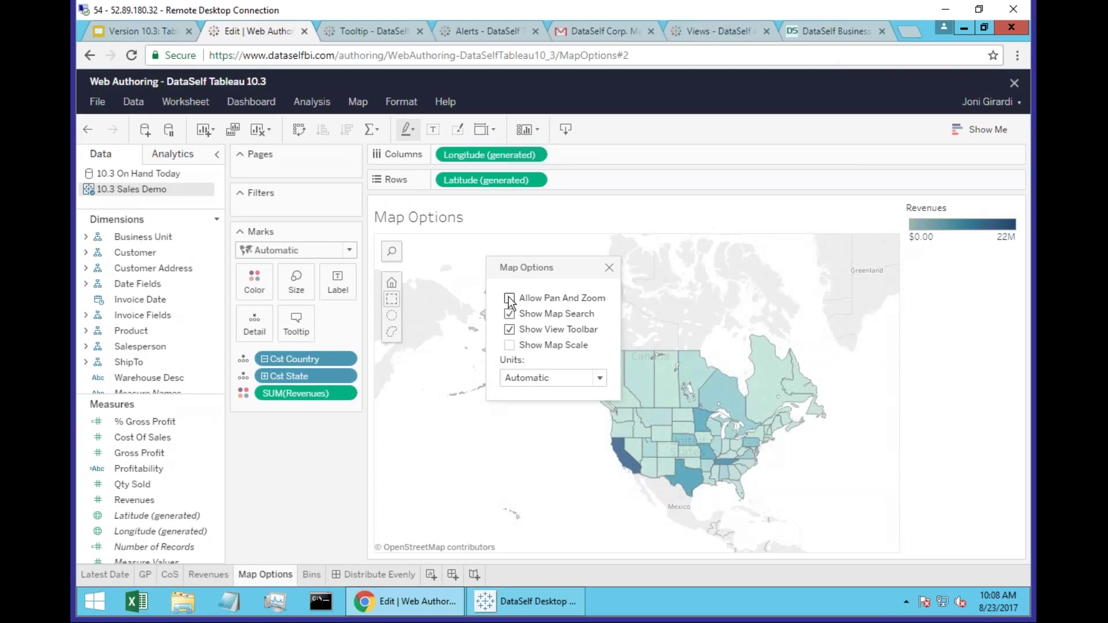
pyautogui.click(509, 298)
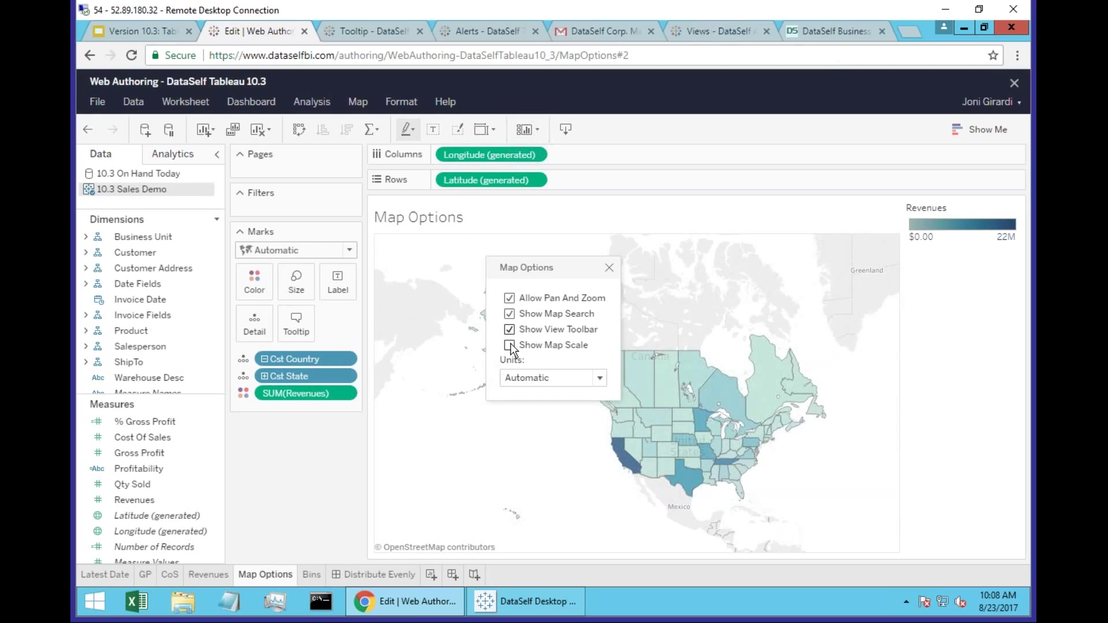
pyautogui.click(510, 346)
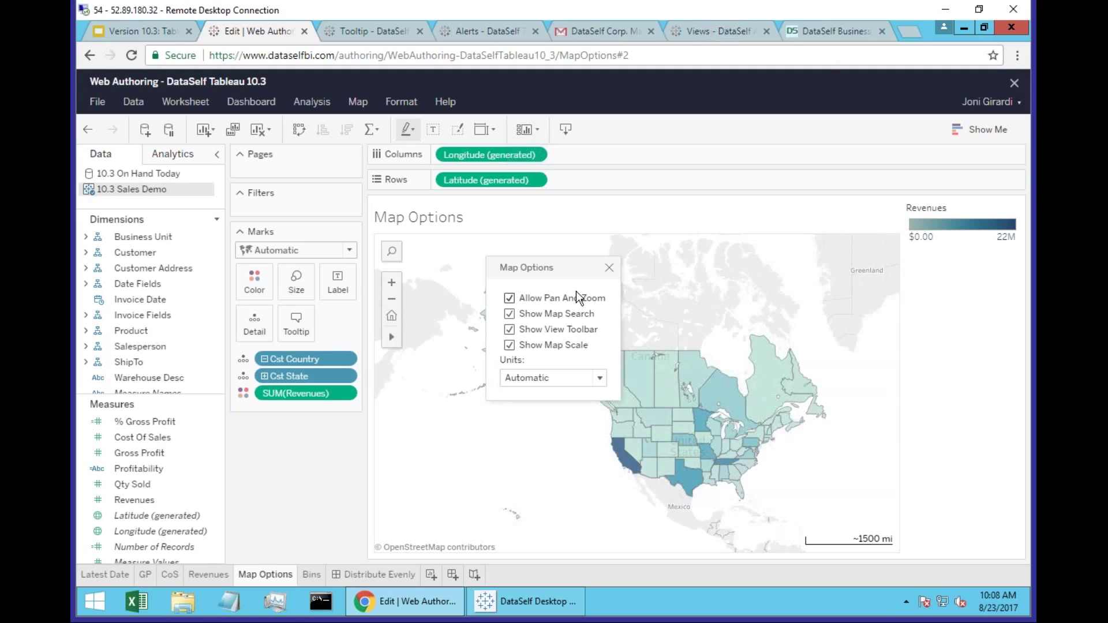
pyautogui.click(608, 267)
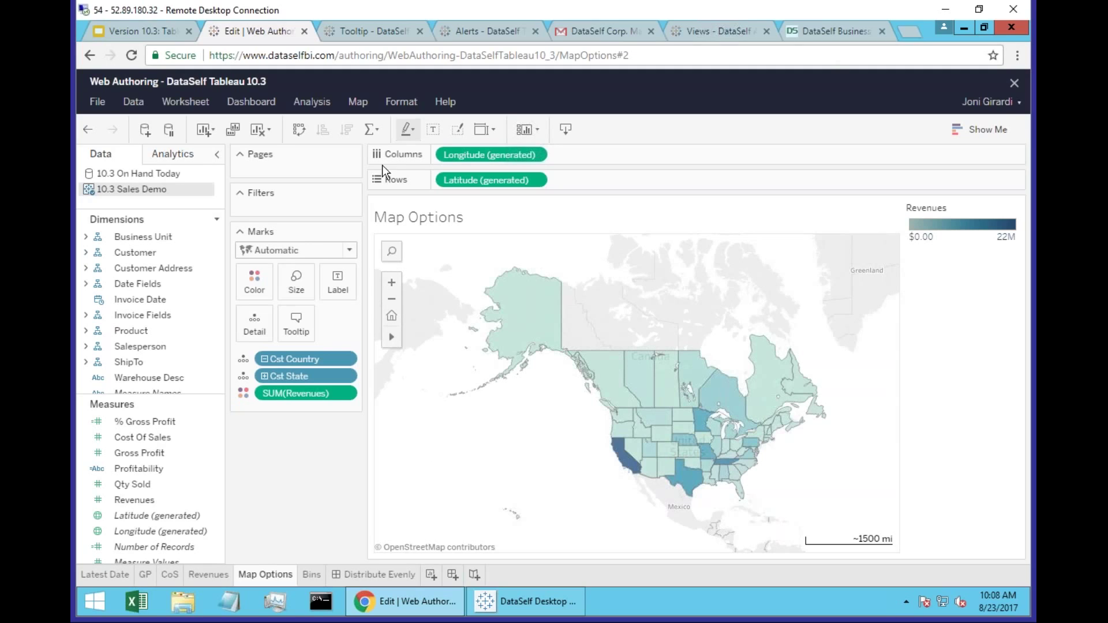
pyautogui.click(356, 104)
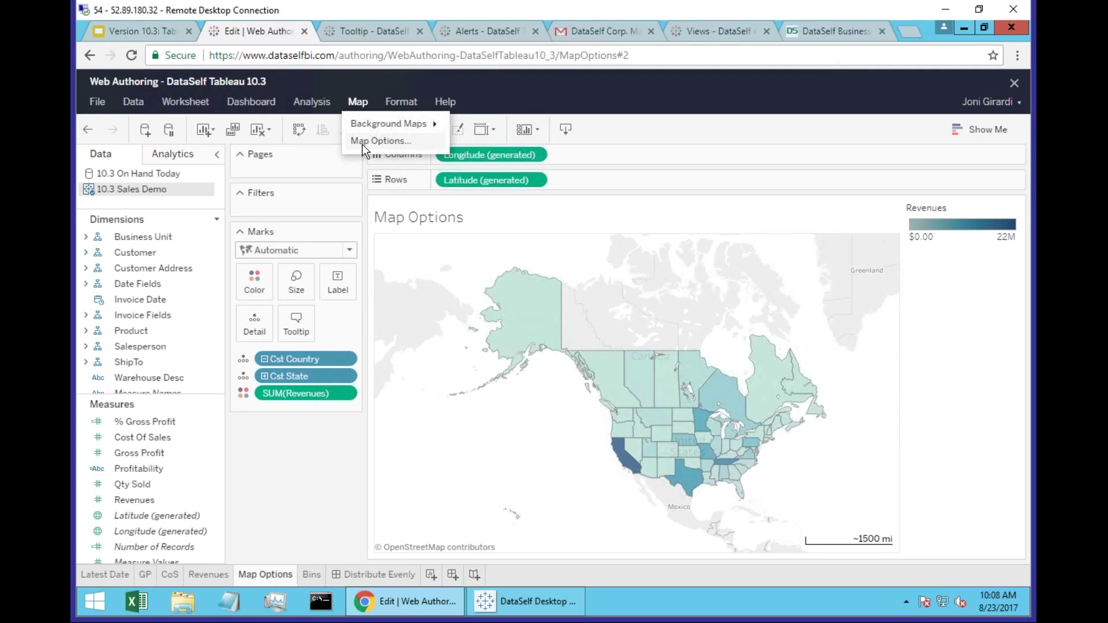
pyautogui.click(451, 470)
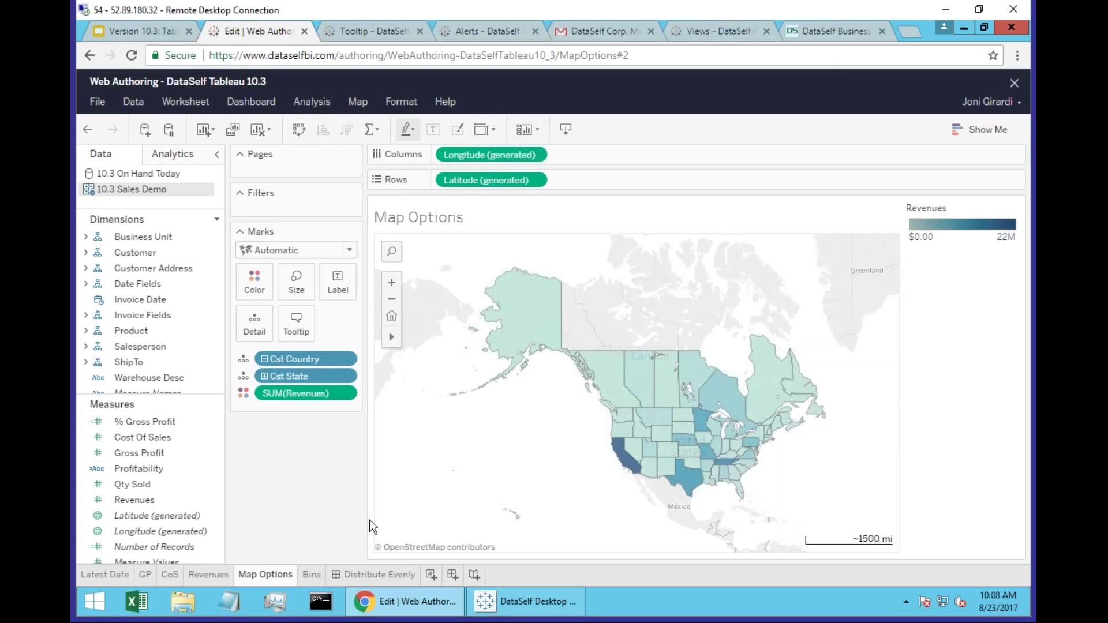
# Step: On the Bins sheet, create a bin field from the Revenues measure and name it Revenues Bin
pyautogui.click(312, 575)
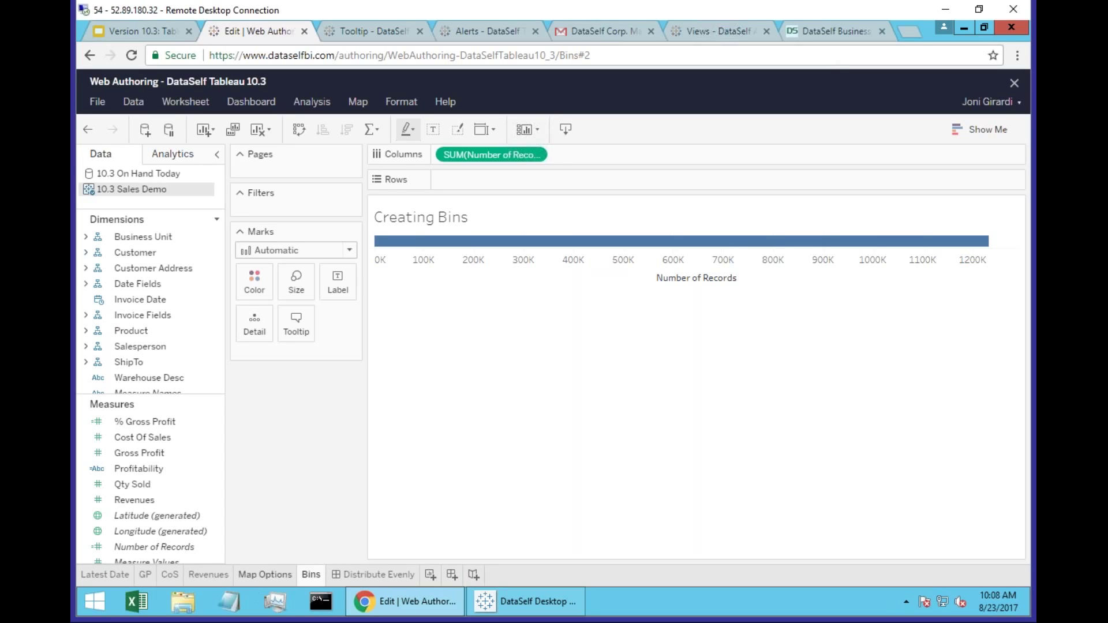
pyautogui.click(198, 500)
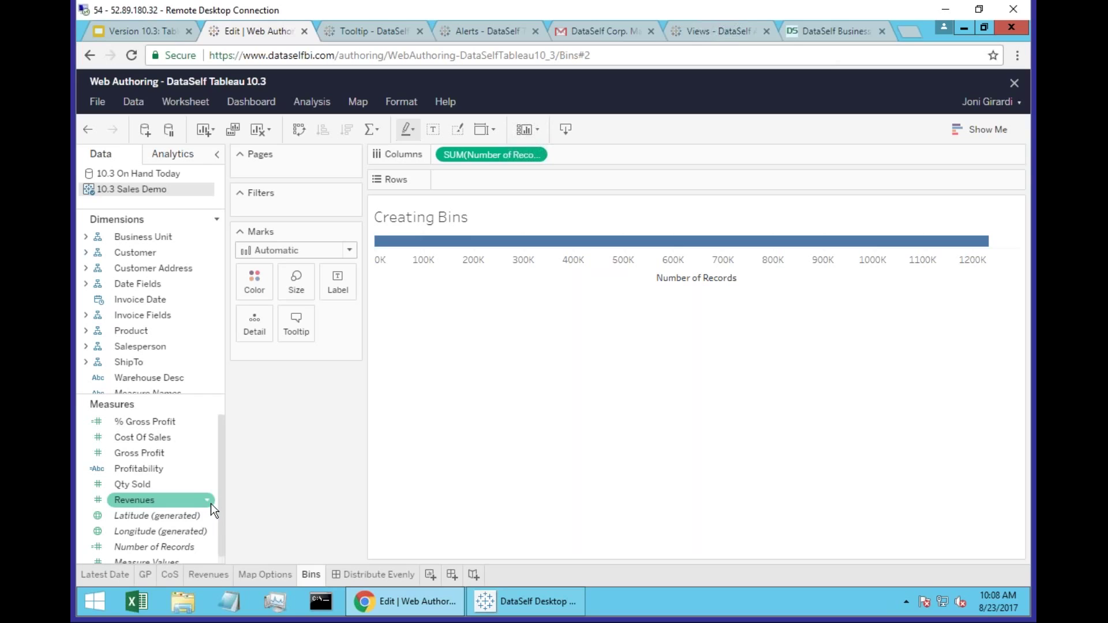
pyautogui.click(208, 503)
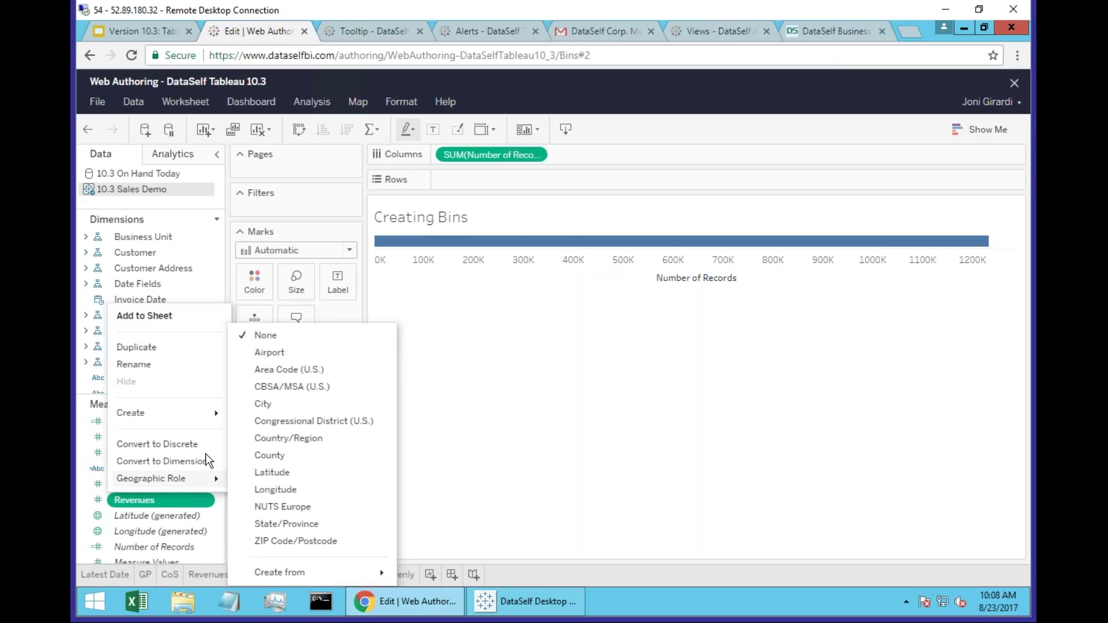
pyautogui.moveTo(204, 407)
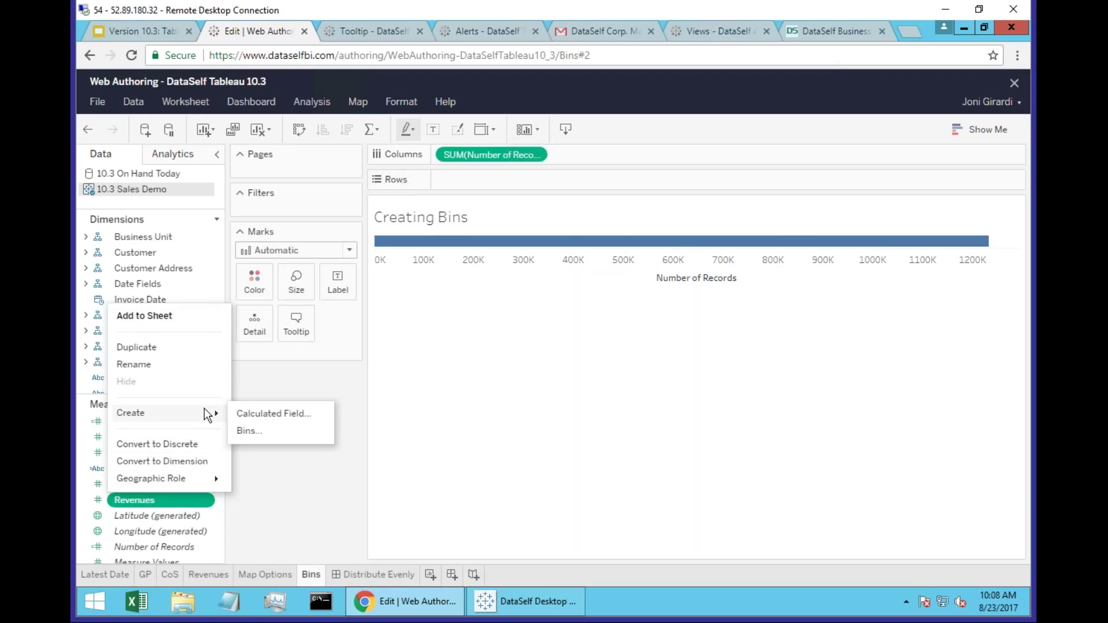
pyautogui.click(273, 434)
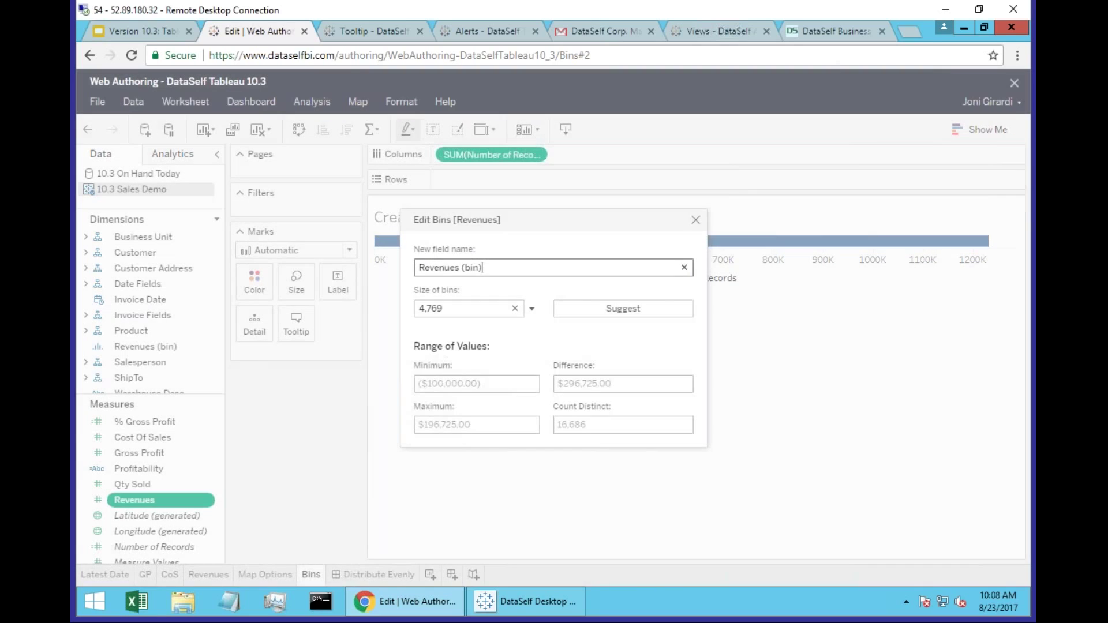
pyautogui.moveTo(462, 266); pyautogui.dragTo(502, 266)
pyautogui.press('BackSpace')
pyautogui.write('Bin')
# Step: Set the size of the bins to 10 and add Revenues Bin to the chart's rows
pyautogui.click(485, 308)
pyautogui.moveTo(468, 307); pyautogui.dragTo(415, 308)
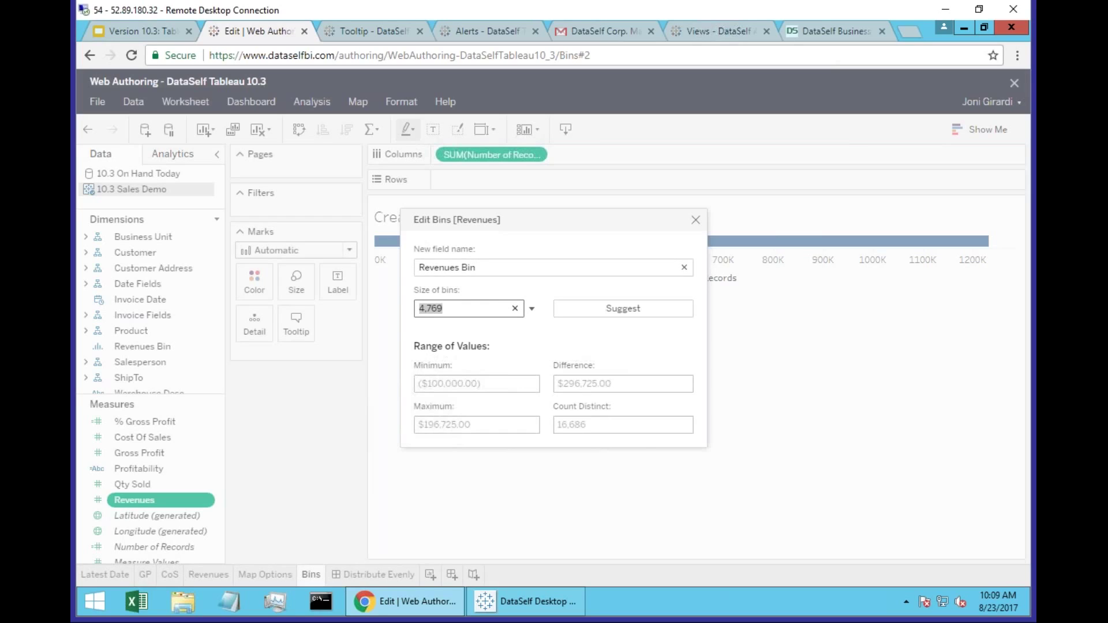
pyautogui.write('10')
pyautogui.click(696, 221)
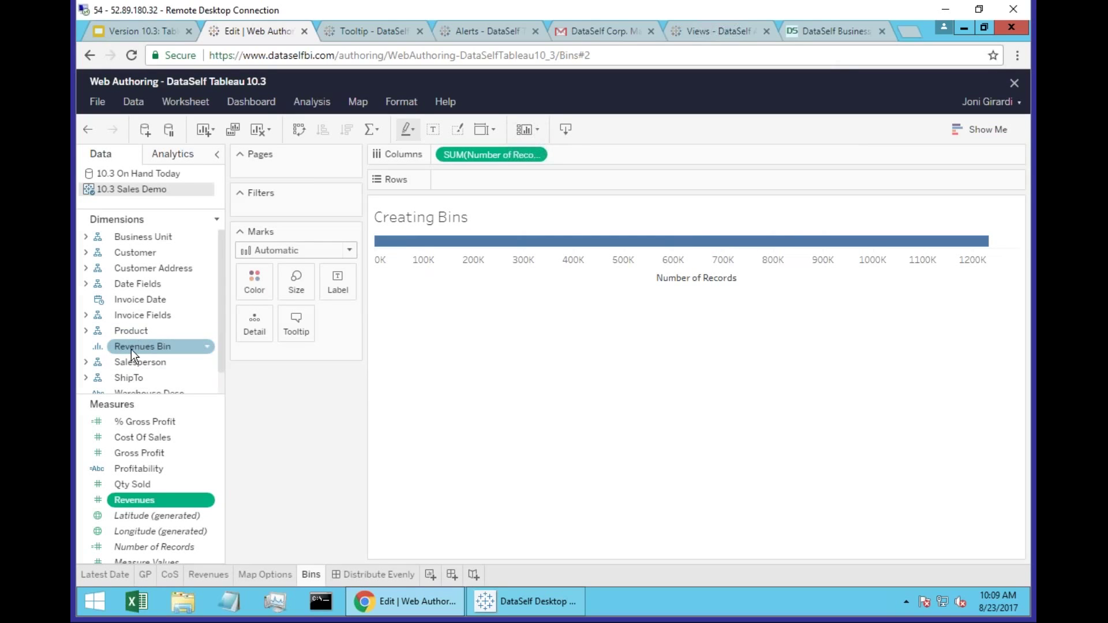
pyautogui.moveTo(131, 349); pyautogui.dragTo(463, 178)
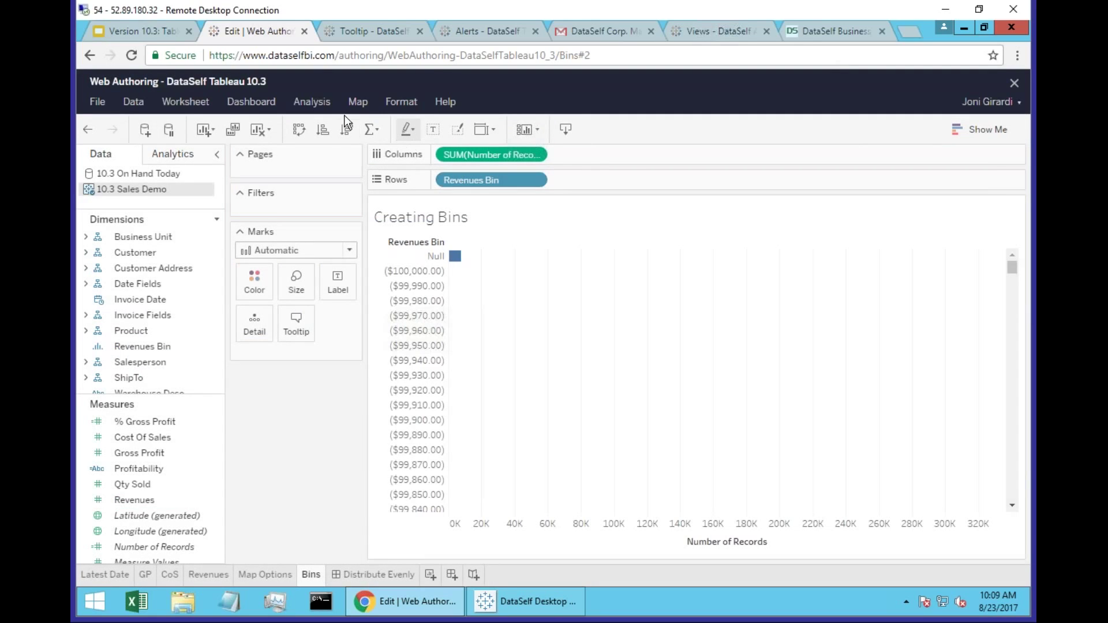
# Step: Sort the Revenues Bin chart descending by Number of Records and label its bars with Number of Records
pyautogui.click(346, 130)
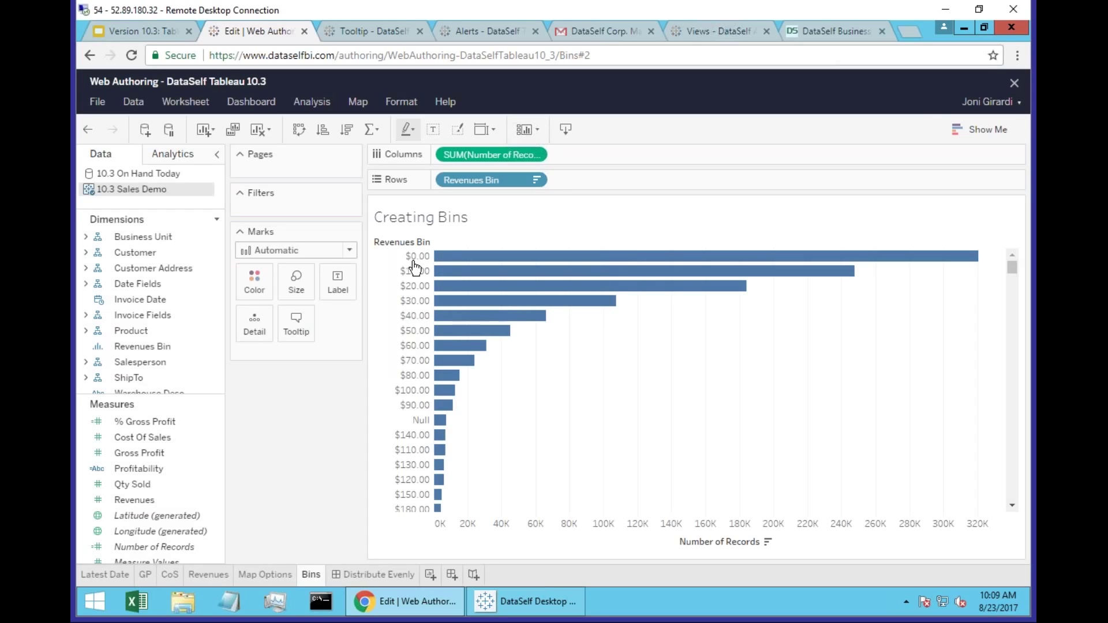
pyautogui.moveTo(923, 254)
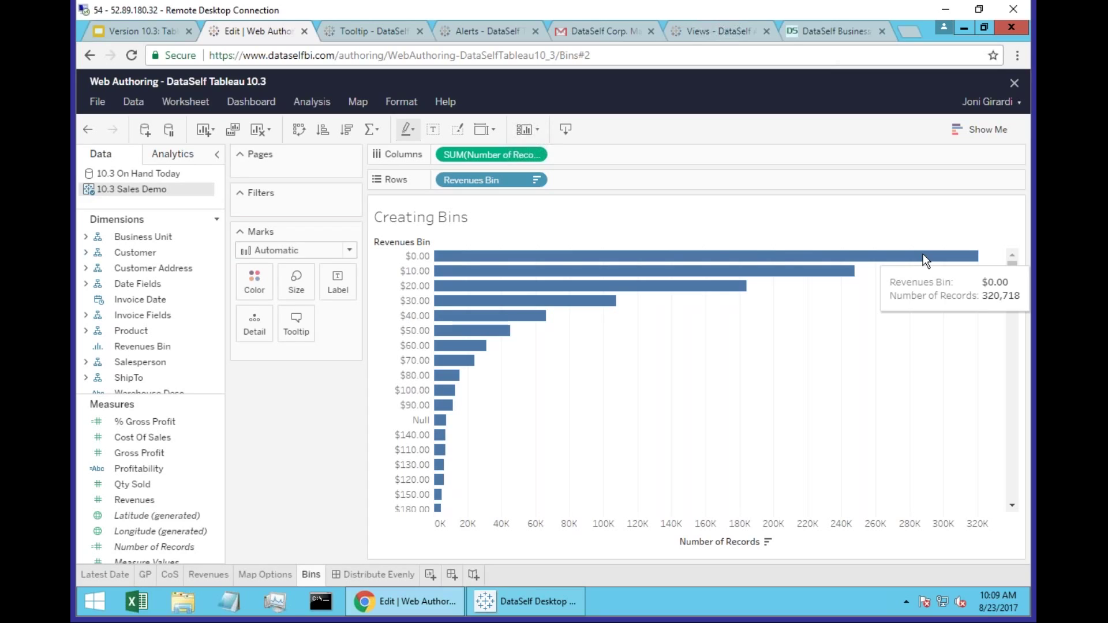
pyautogui.moveTo(447, 276)
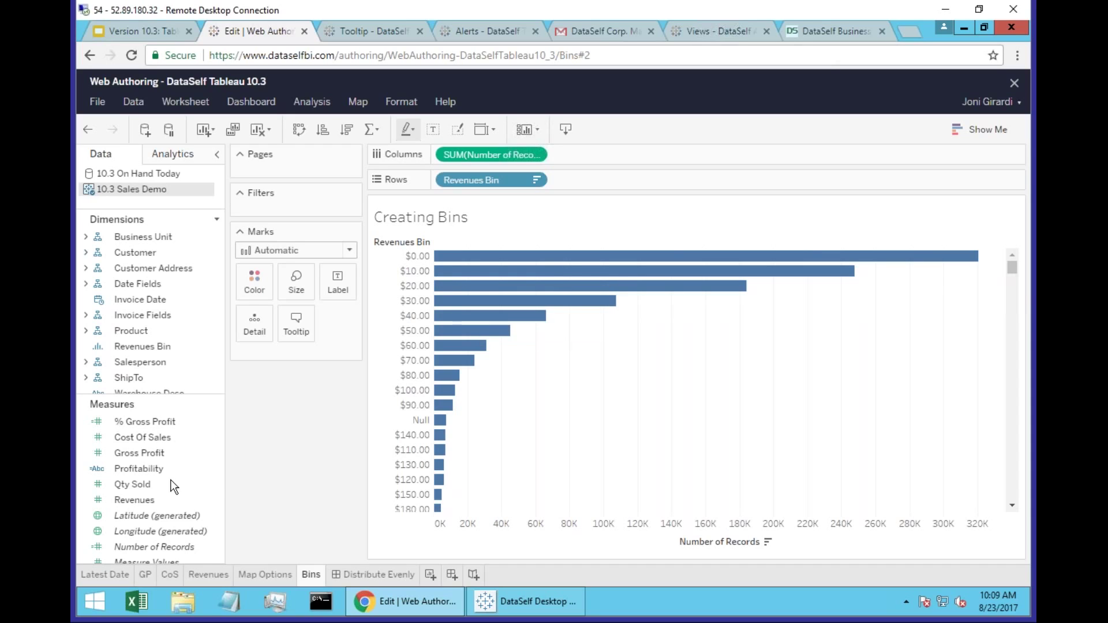
pyautogui.moveTo(151, 545); pyautogui.dragTo(338, 285)
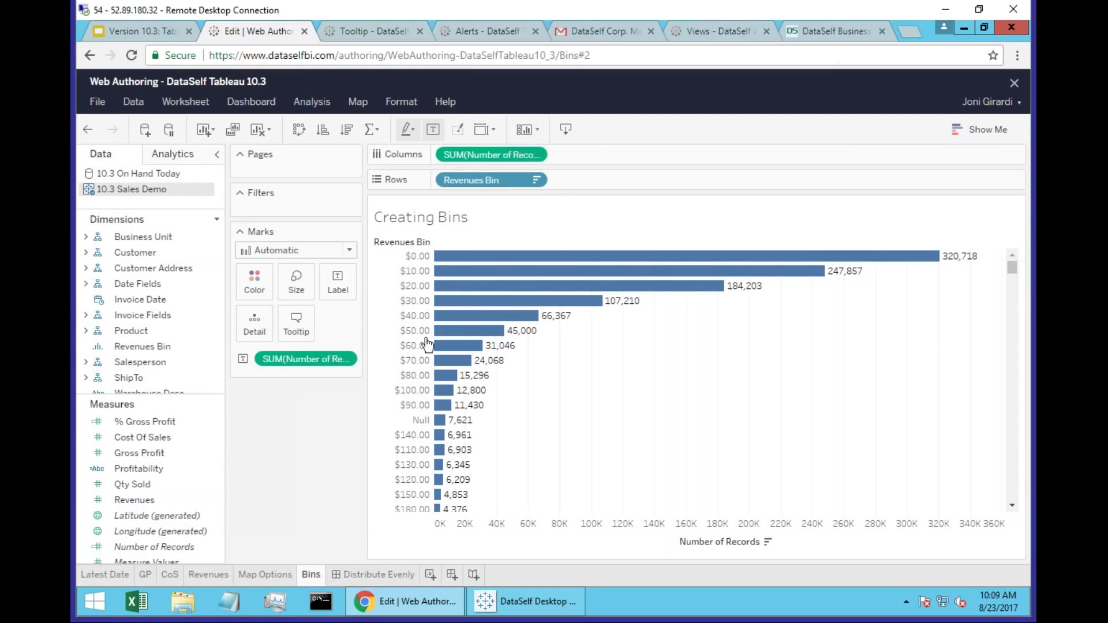
pyautogui.moveTo(455, 363)
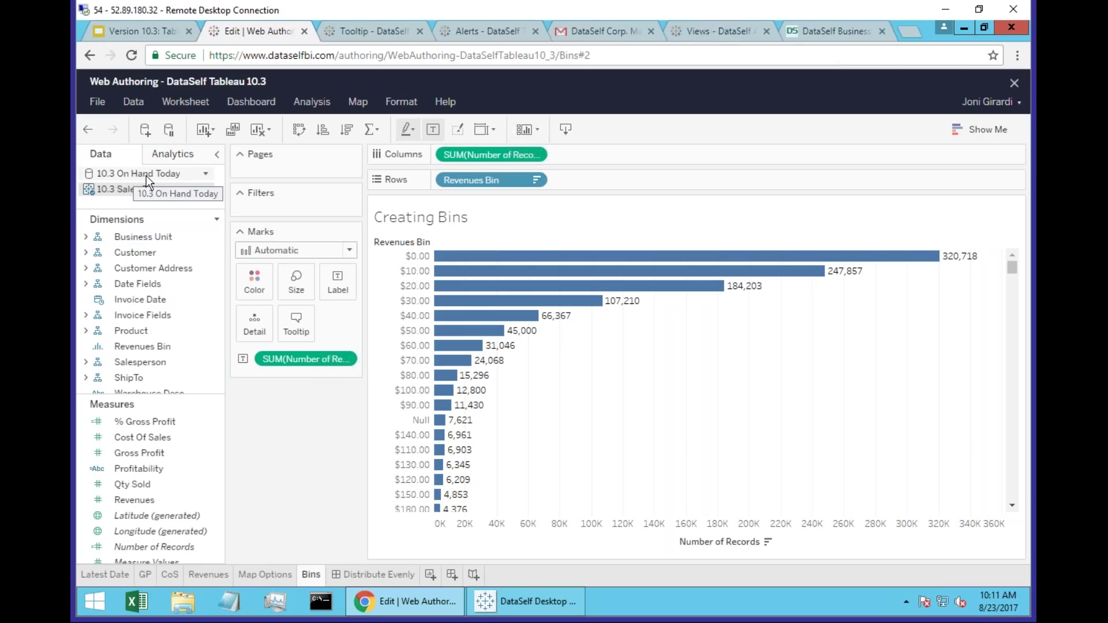
# Step: Save the 10.3 On Hand Today data source for shared use on the server, updating the workbook to connect to the saved source
pyautogui.click(205, 175)
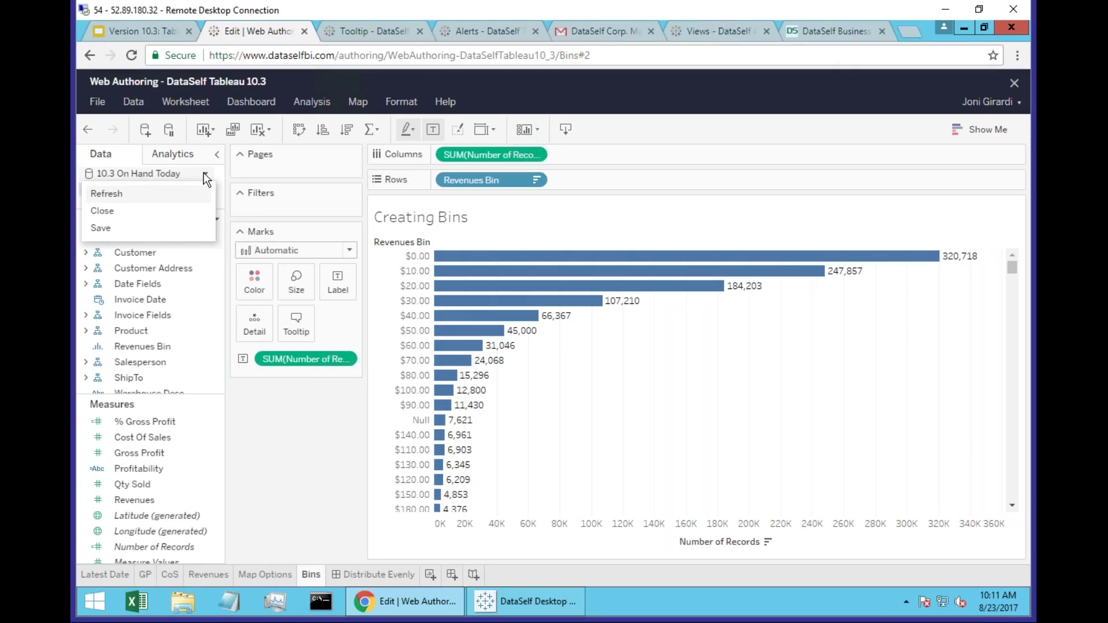
pyautogui.click(124, 228)
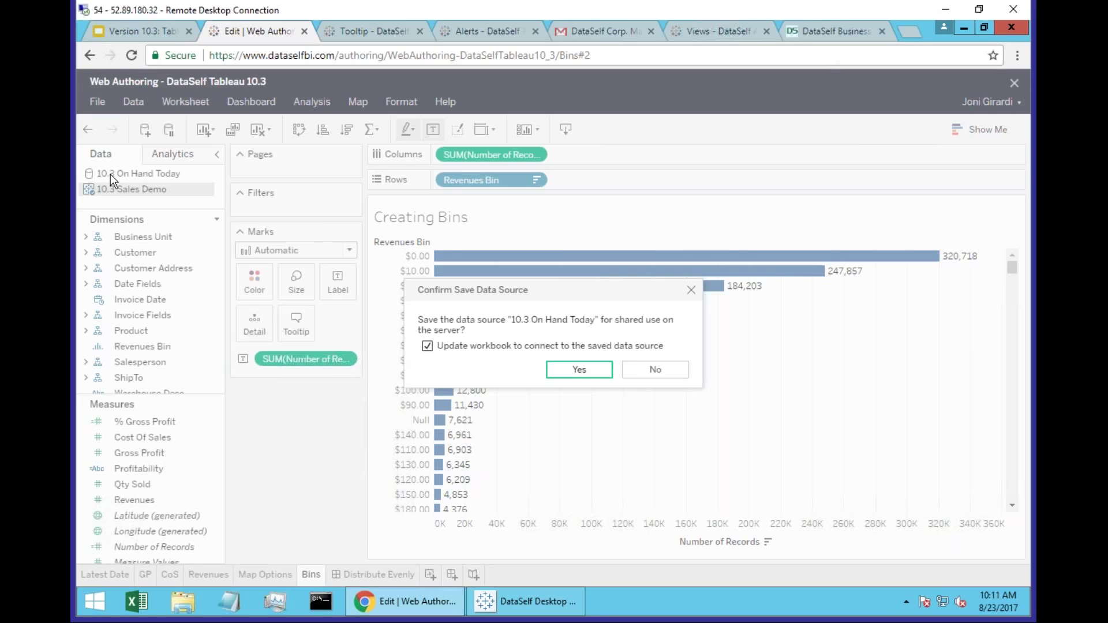
pyautogui.click(568, 374)
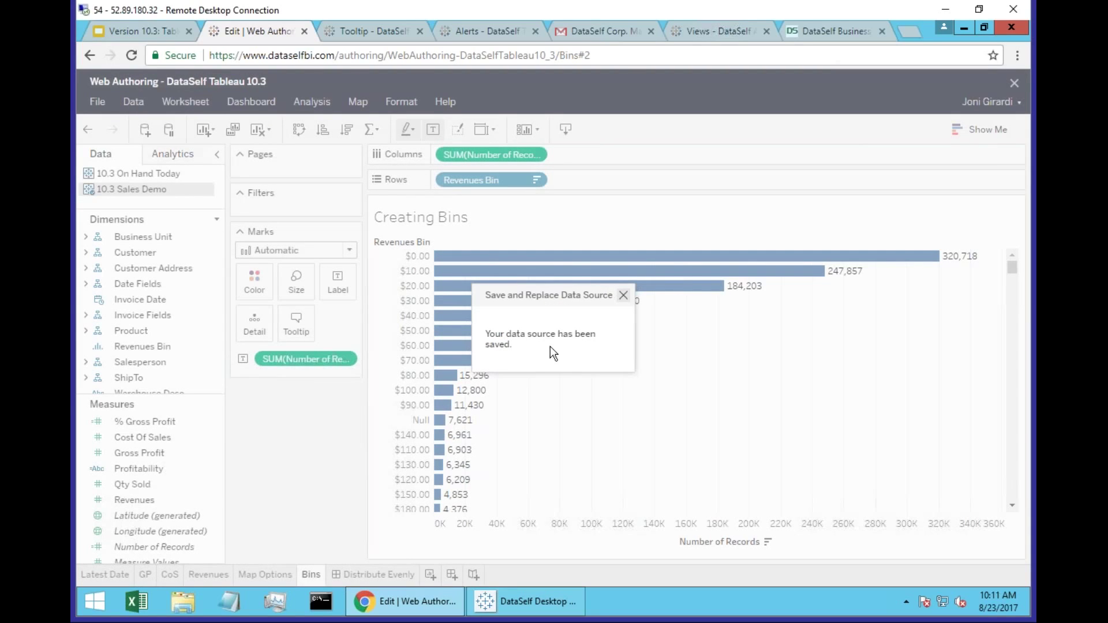
pyautogui.click(623, 295)
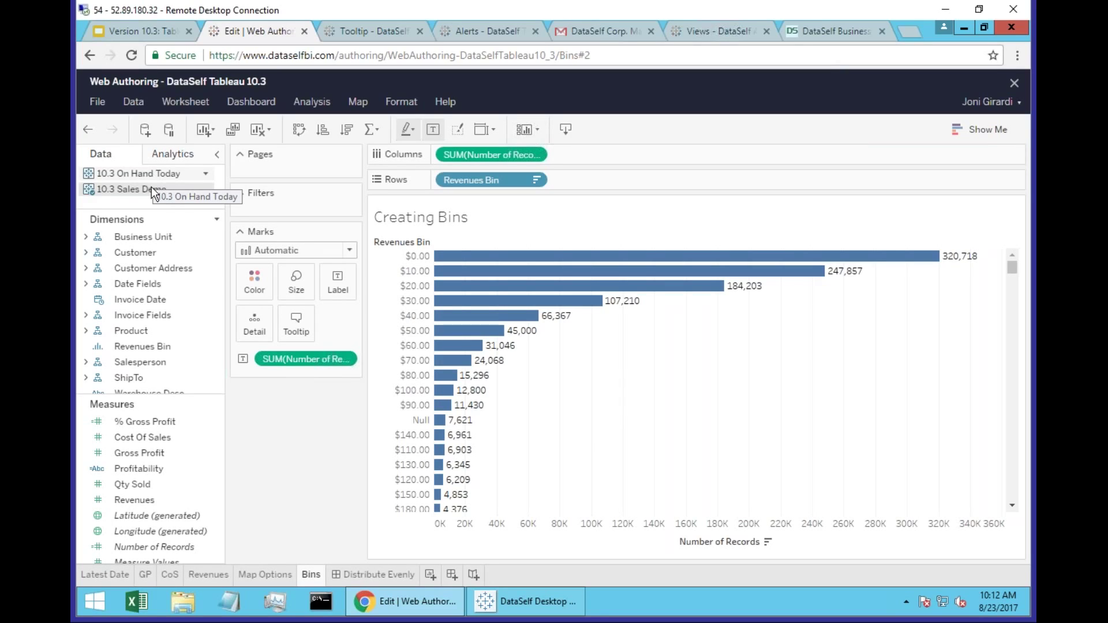
# Step: On the Distribute Evenly dashboard, manually resize the Gross Profit, Cost of Sales and Revenues charts, leaving Revenues the widest
pyautogui.click(389, 571)
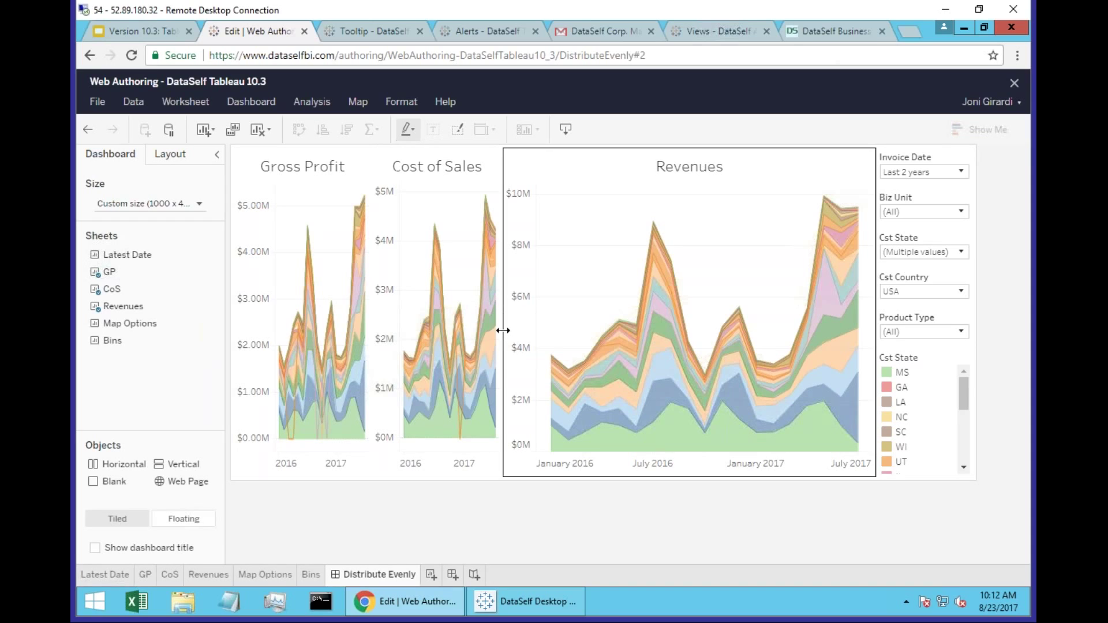
pyautogui.moveTo(503, 330); pyautogui.dragTo(578, 323)
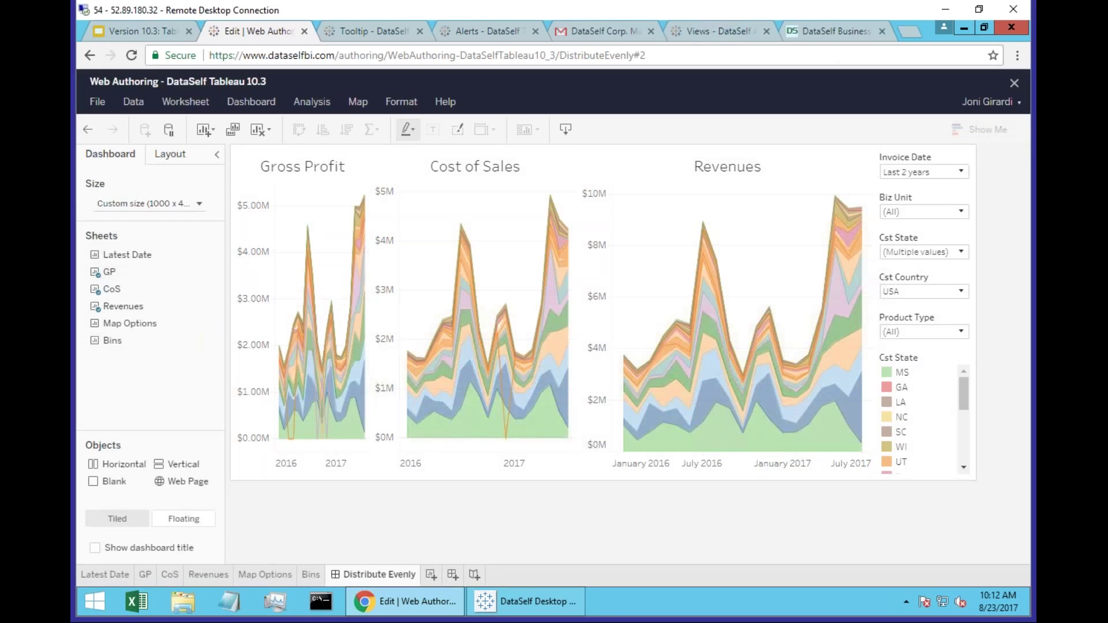
pyautogui.moveTo(376, 336); pyautogui.dragTo(453, 322)
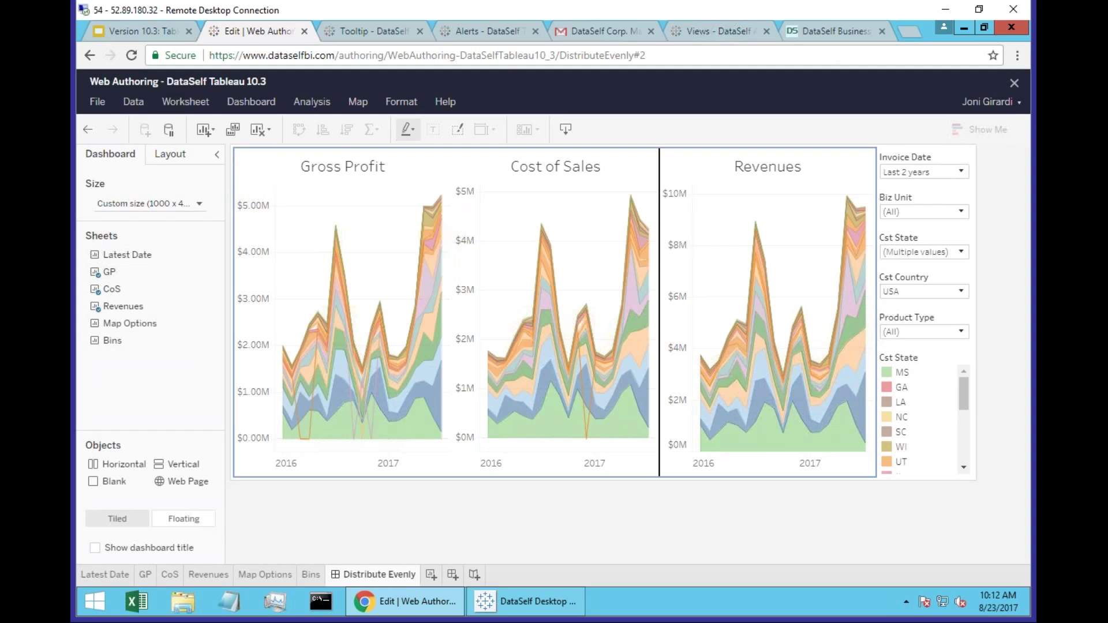
pyautogui.moveTo(659, 323); pyautogui.dragTo(630, 328)
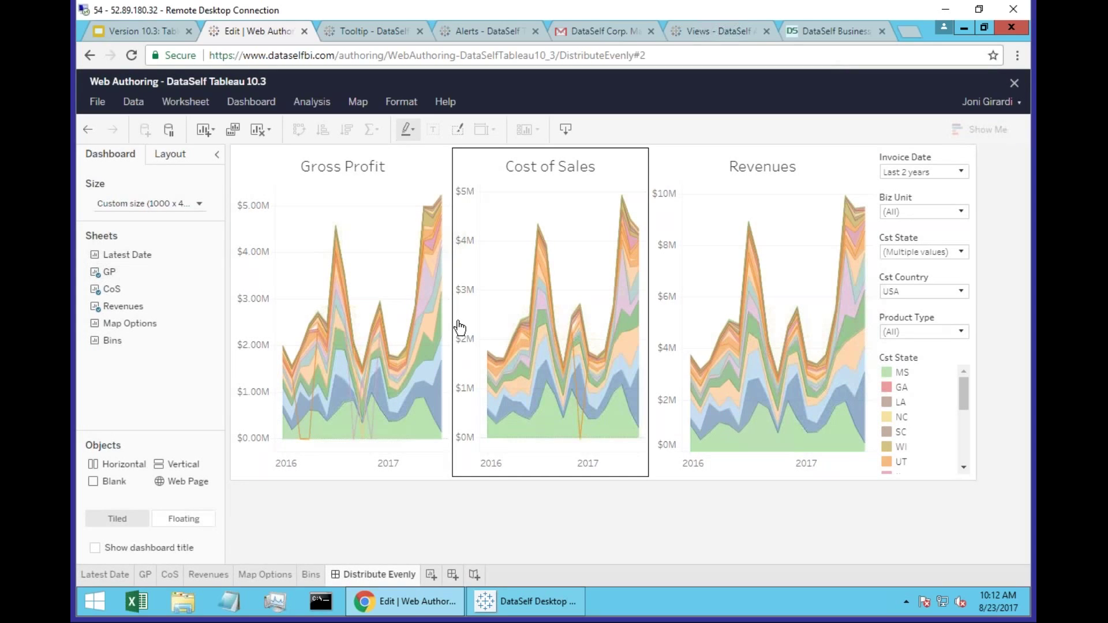
pyautogui.moveTo(452, 314); pyautogui.dragTo(358, 296)
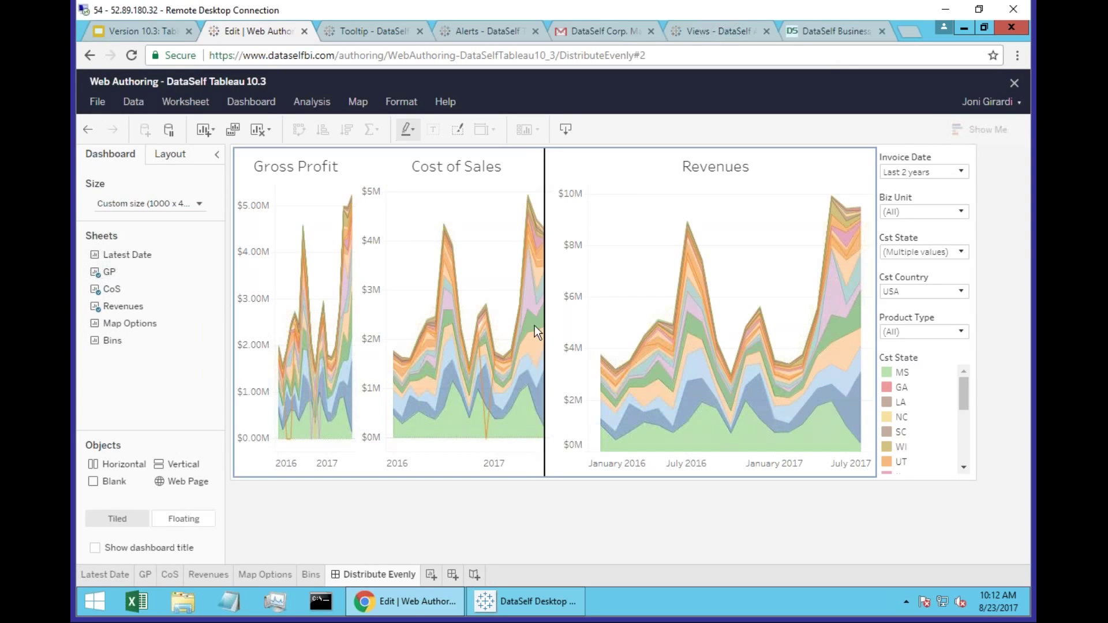
pyautogui.moveTo(519, 335); pyautogui.dragTo(519, 334)
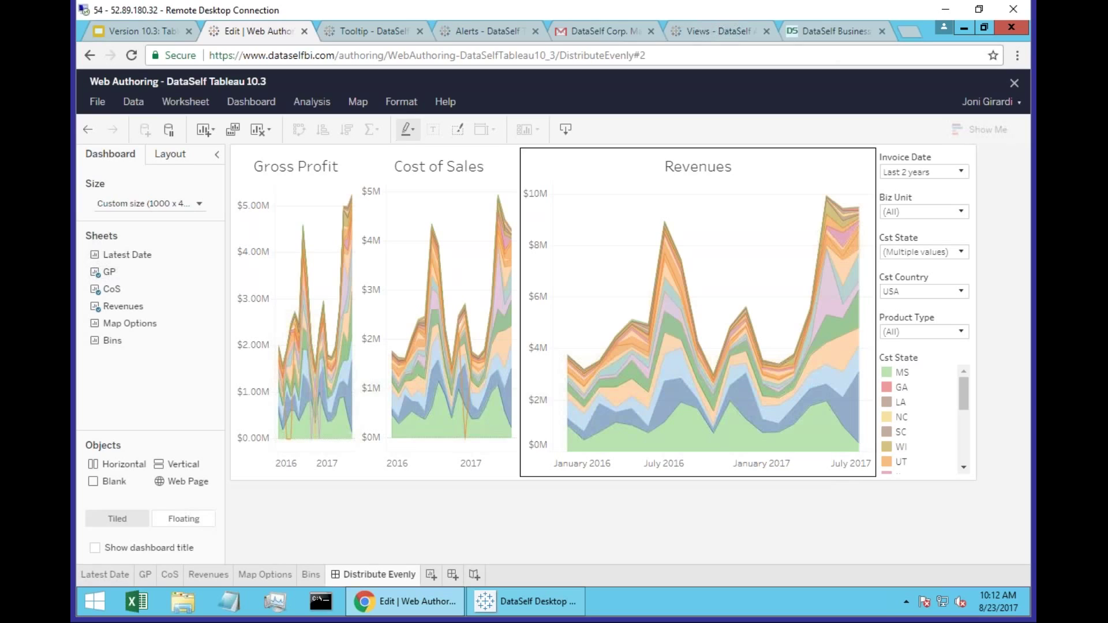
# Step: Check the Web authoring slide in the Version 10.3 Google Slides presentation and return to the Tableau dashboard
pyautogui.click(148, 33)
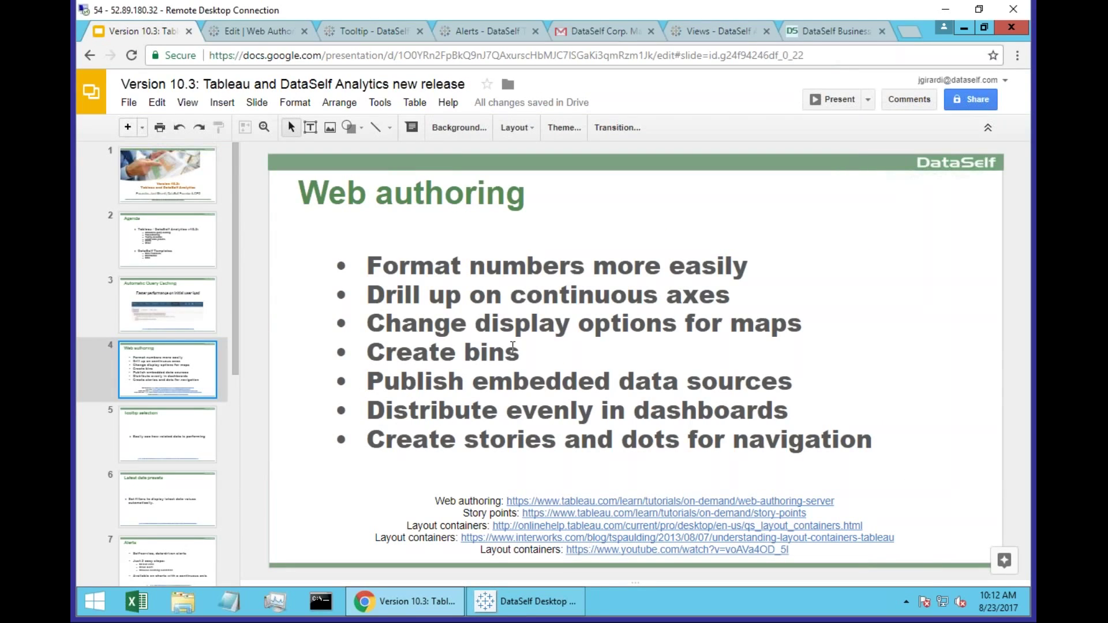
pyautogui.click(276, 31)
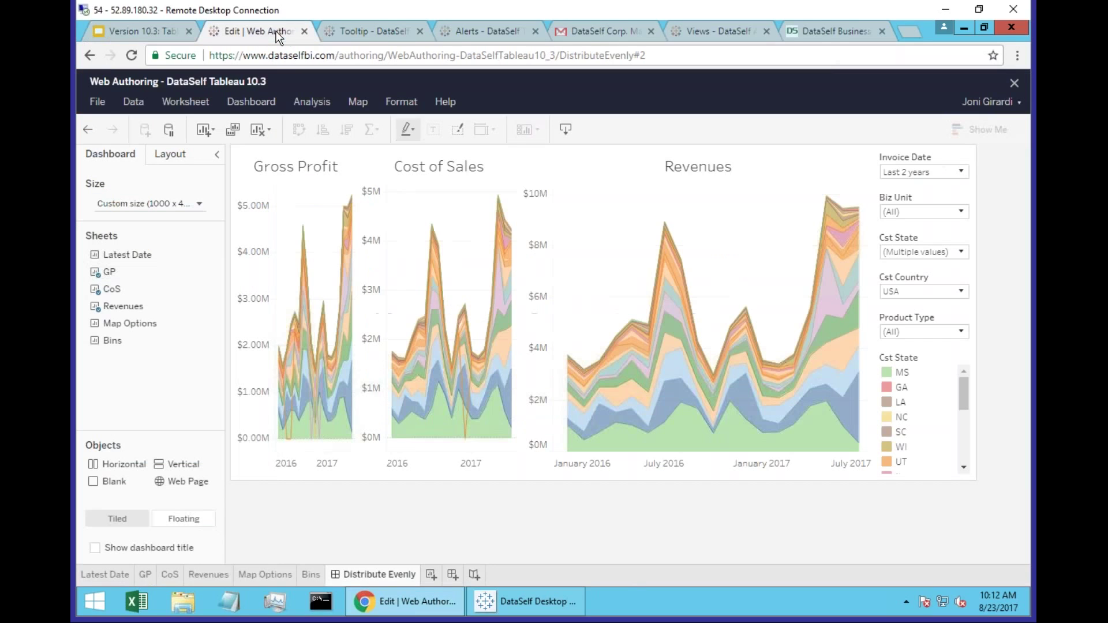
# Step: Select the layout container holding the Gross Profit, Cost of Sales and Revenues charts and distribute its contents evenly
pyautogui.click(795, 175)
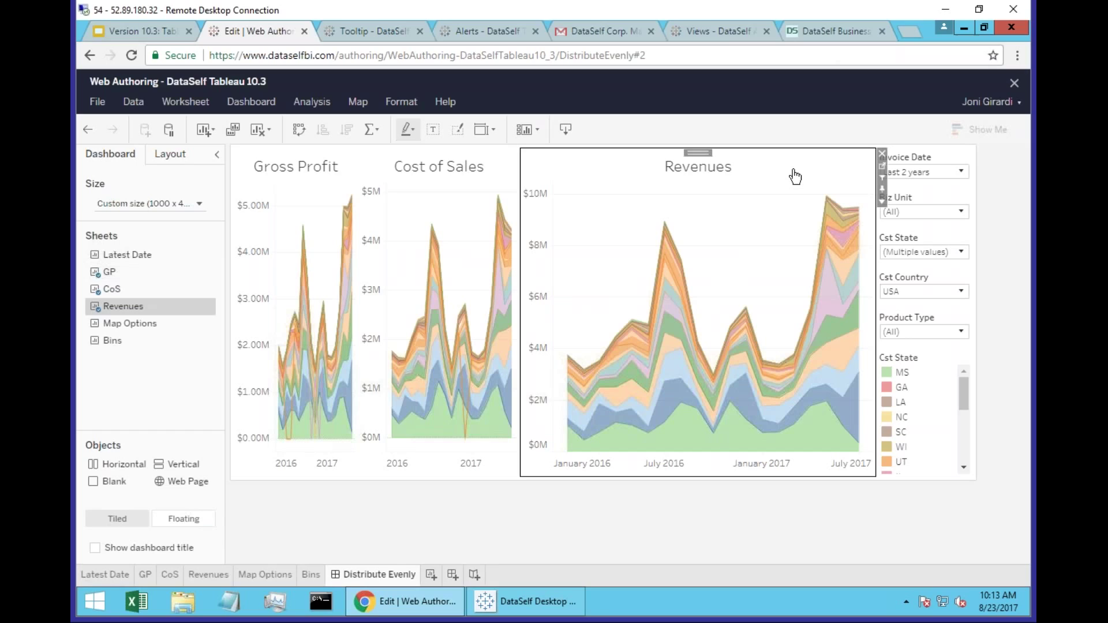
pyautogui.click(883, 202)
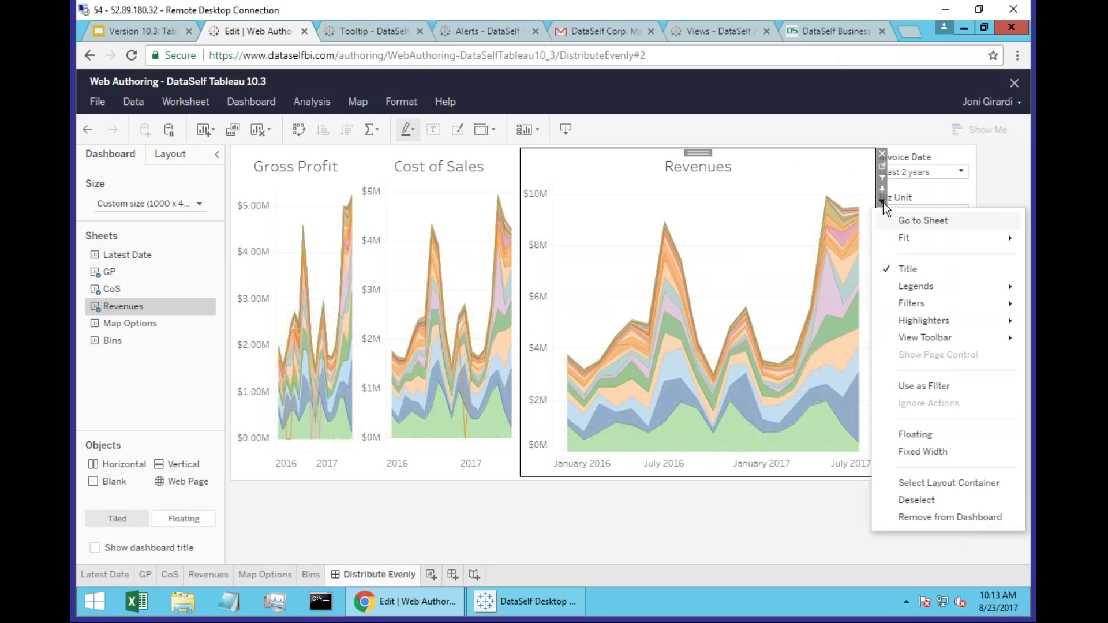
pyautogui.click(919, 484)
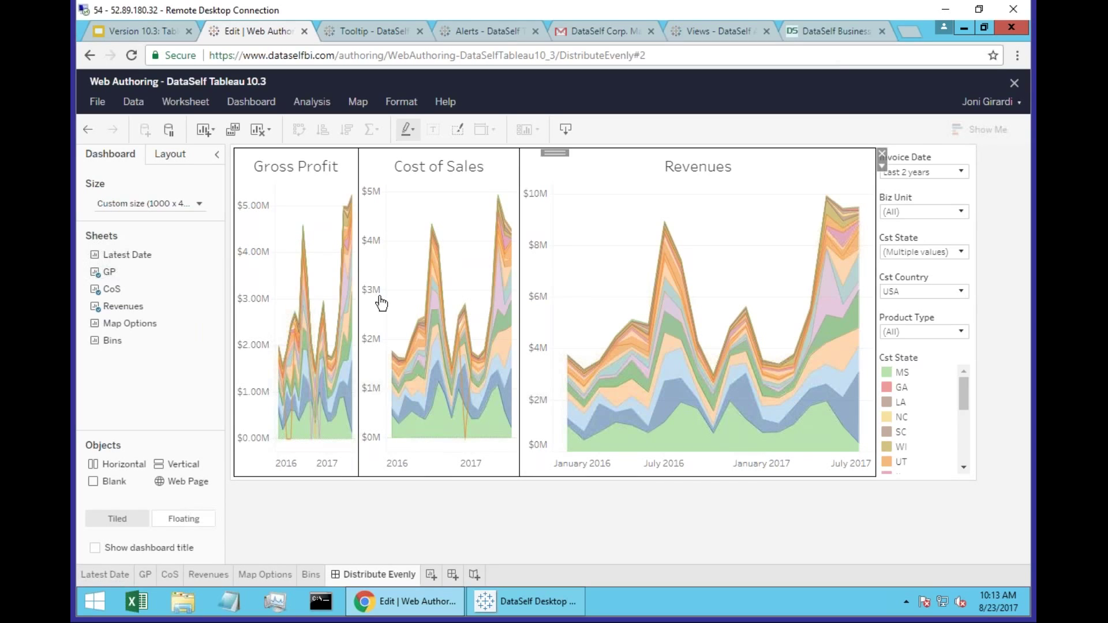
pyautogui.click(882, 167)
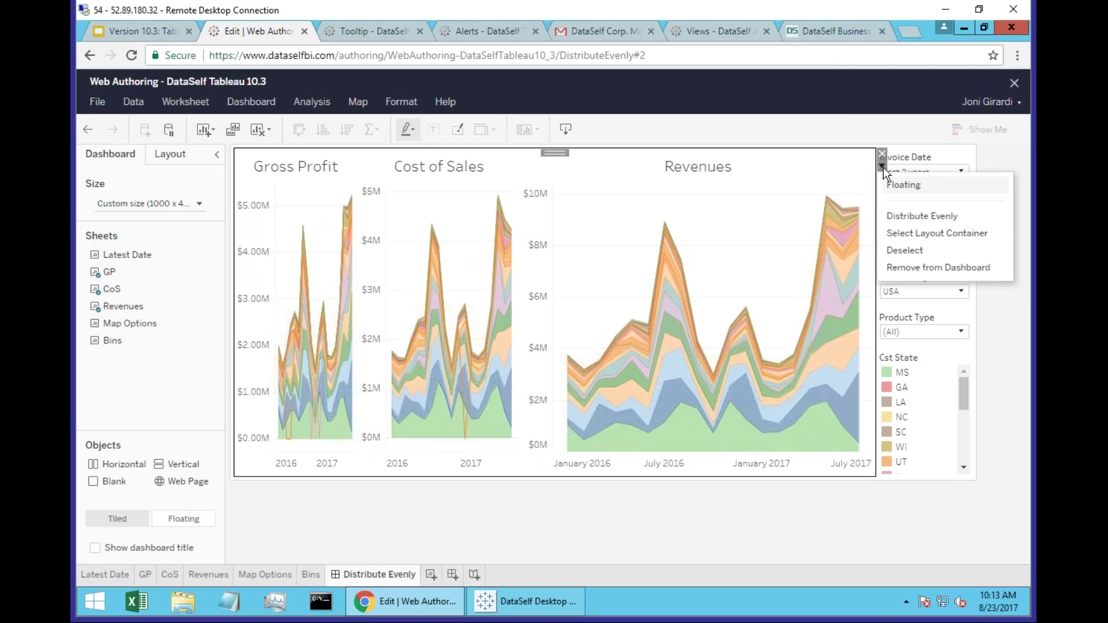
pyautogui.click(909, 218)
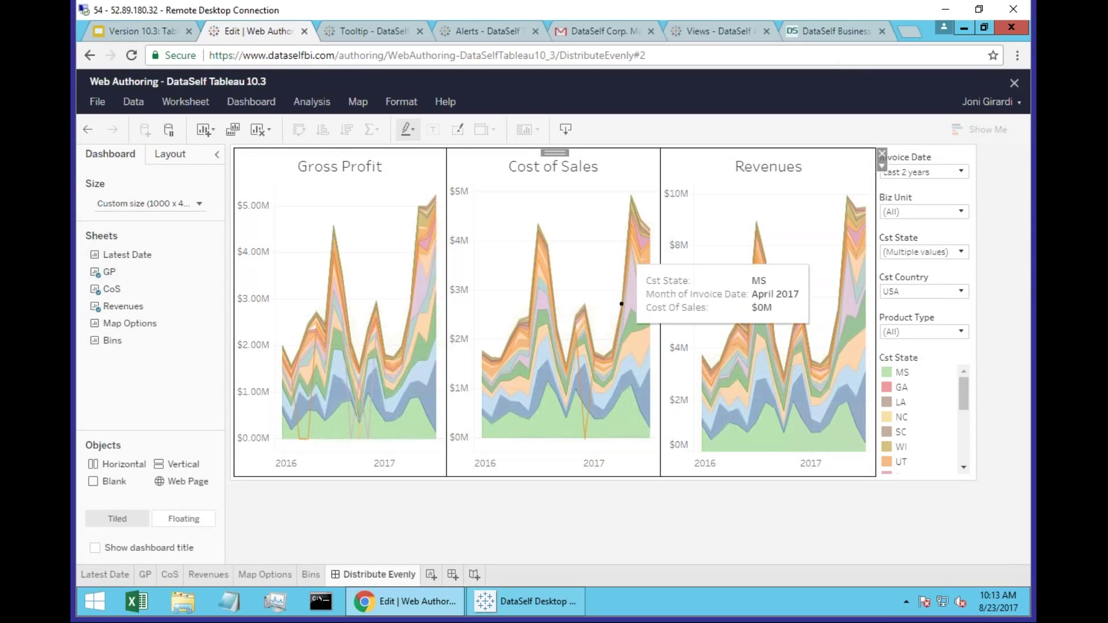
pyautogui.moveTo(333, 269)
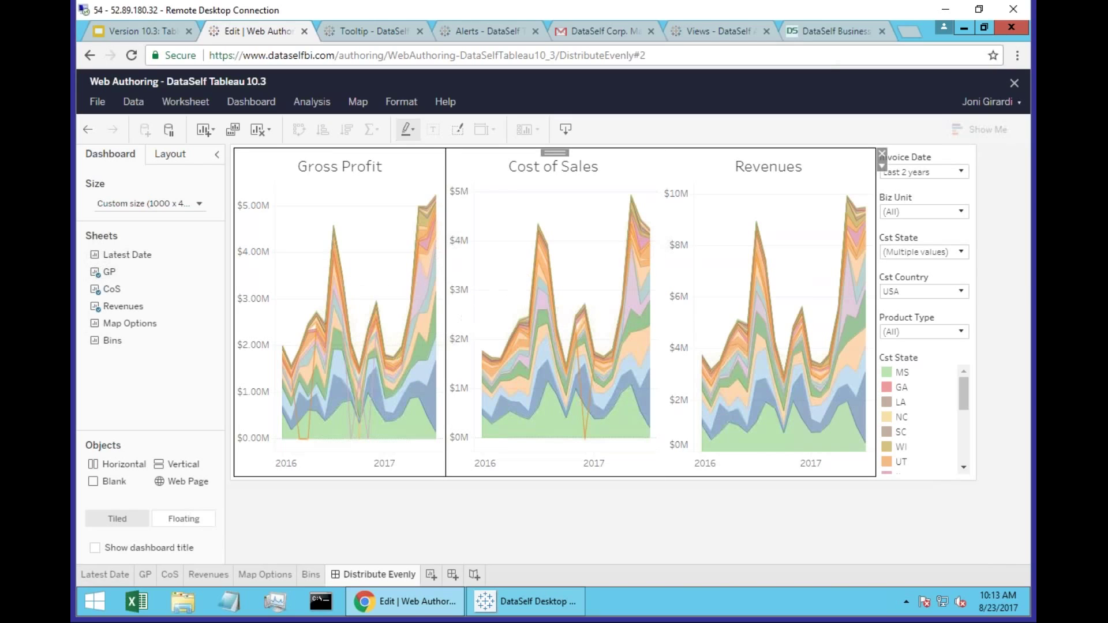
pyautogui.moveTo(711, 446)
# Step: Reduce the heights of the Cst State and Cst Country filters and extend the filter container down into the legend area
pyautogui.click(967, 395)
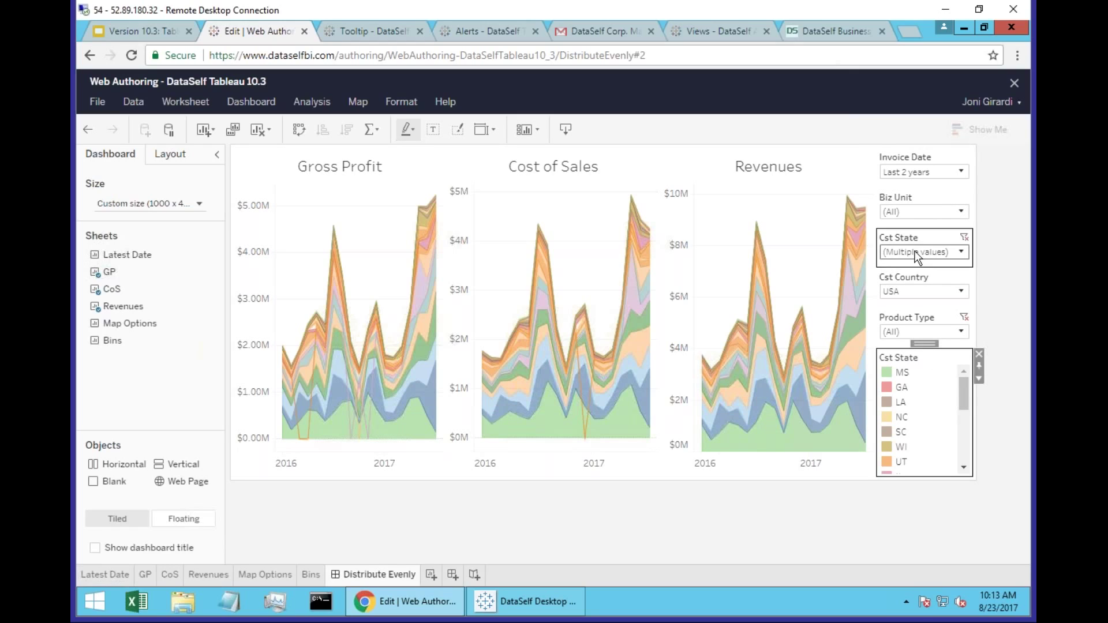
pyautogui.moveTo(922, 269); pyautogui.dragTo(926, 258)
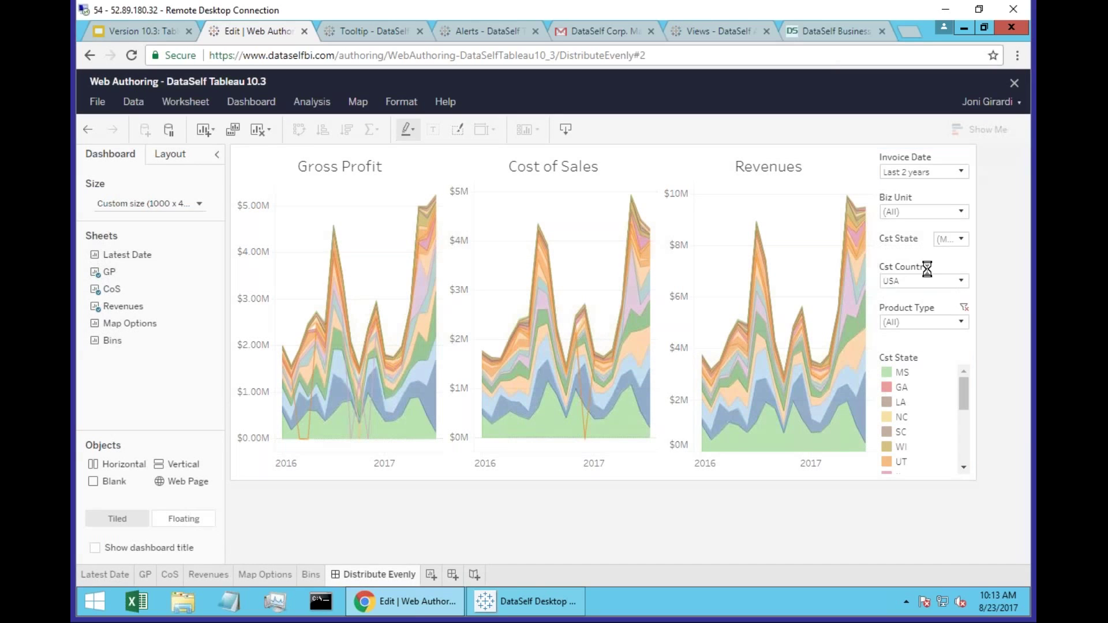
pyautogui.moveTo(923, 296); pyautogui.dragTo(924, 287)
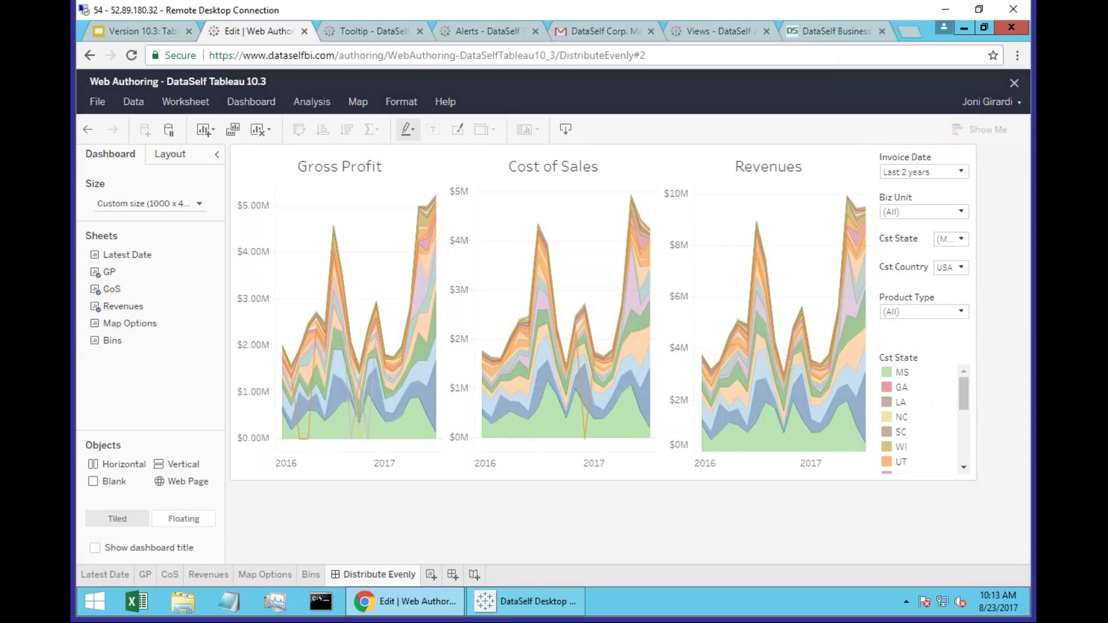
pyautogui.moveTo(926, 349); pyautogui.dragTo(926, 399)
# Step: Distribute the dashboard filters evenly in their layout container, and shorten the container to give the Cst State legend more height
pyautogui.click(912, 385)
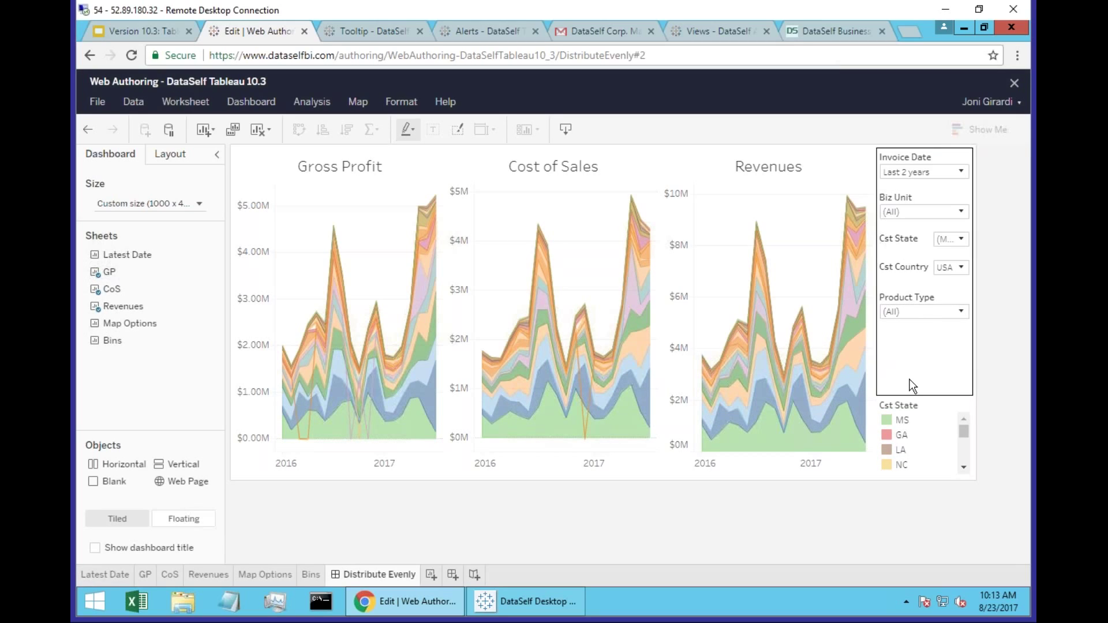
pyautogui.click(915, 385)
pyautogui.click(979, 167)
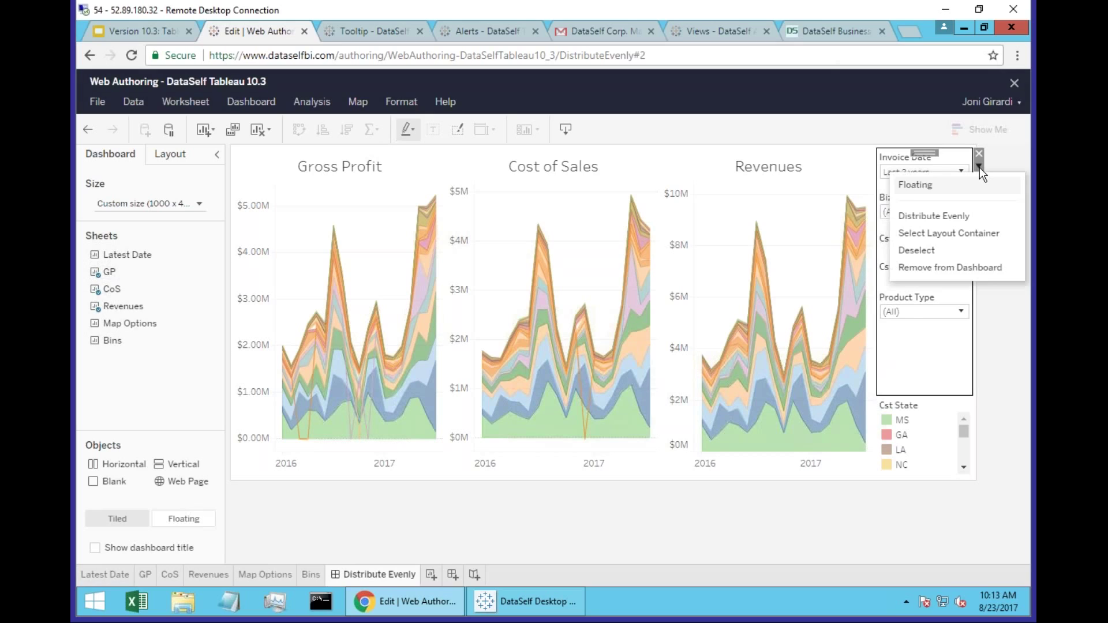
pyautogui.click(953, 216)
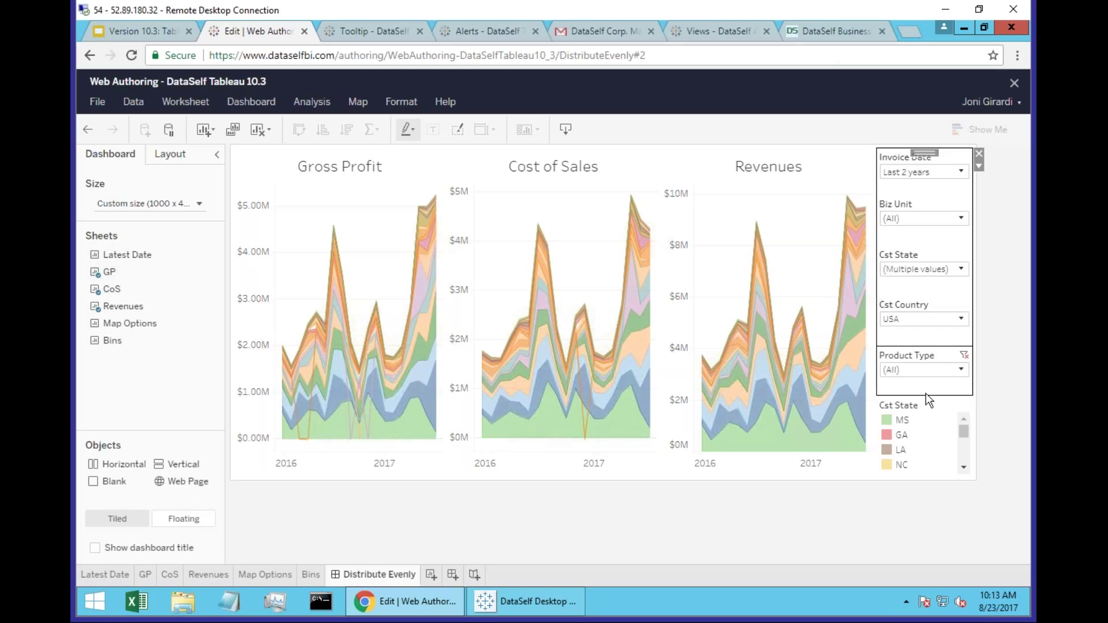
pyautogui.moveTo(926, 397); pyautogui.dragTo(930, 339)
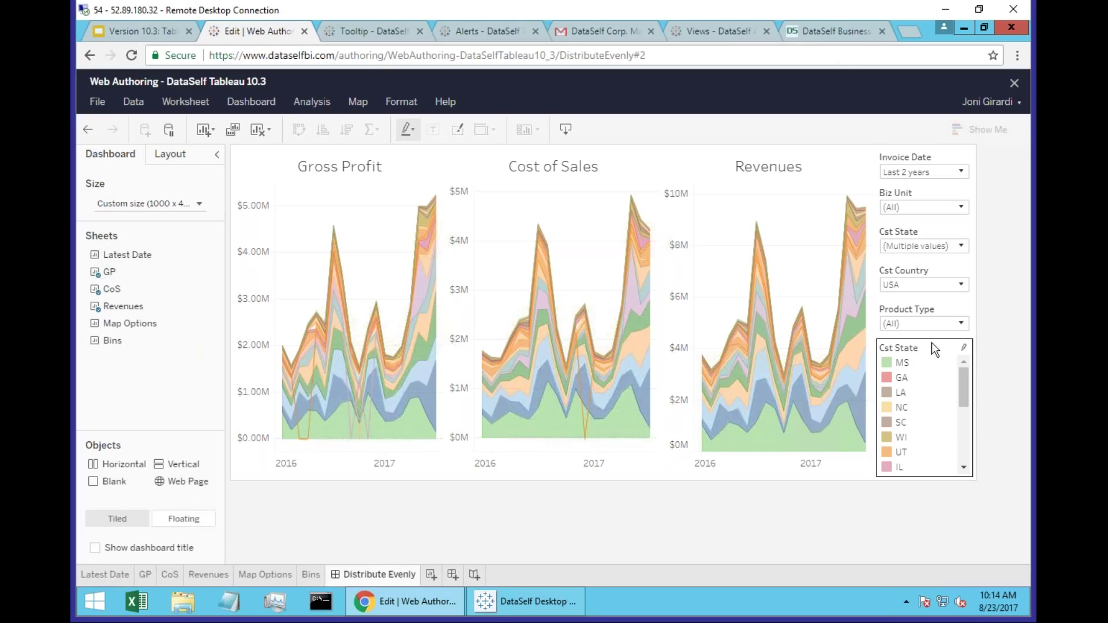
# Step: Create a new story, caption its first story point "1 step" and add the GP sheet to it
pyautogui.click(474, 574)
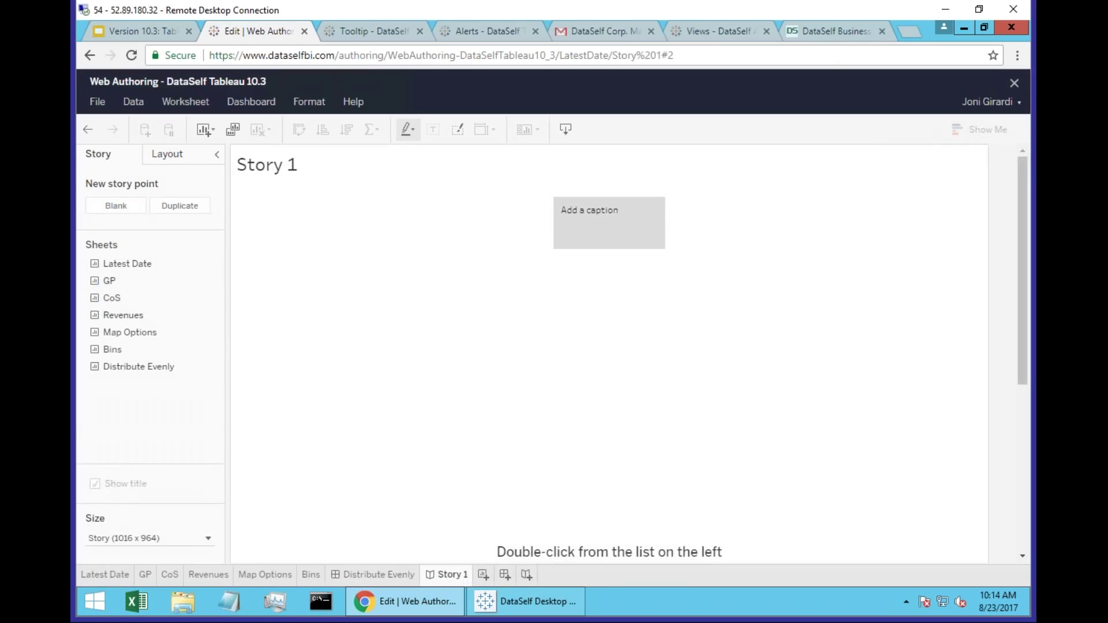
pyautogui.click(625, 240)
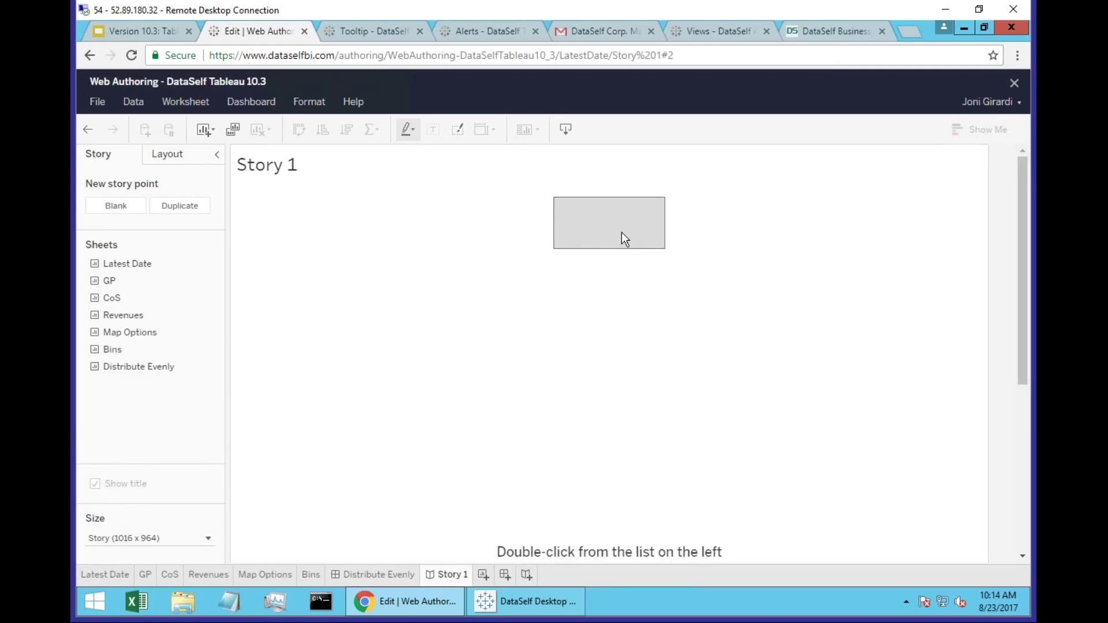
pyautogui.write('1 step')
pyautogui.doubleClick(102, 283)
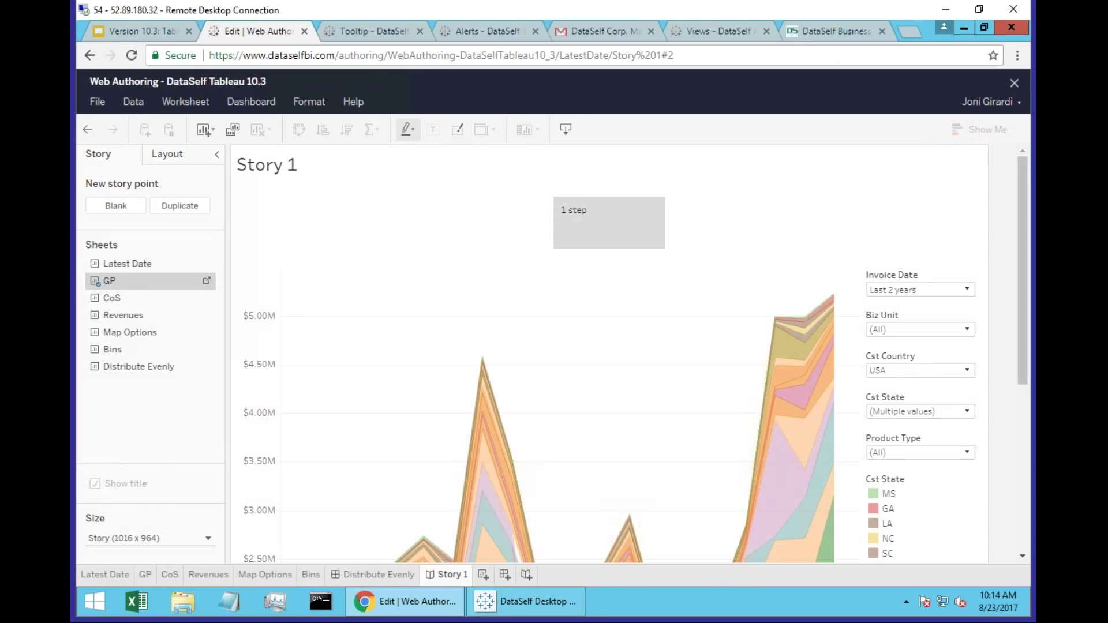
# Step: Set the story's fixed height to 400
pyautogui.click(198, 537)
pyautogui.doubleClick(212, 495)
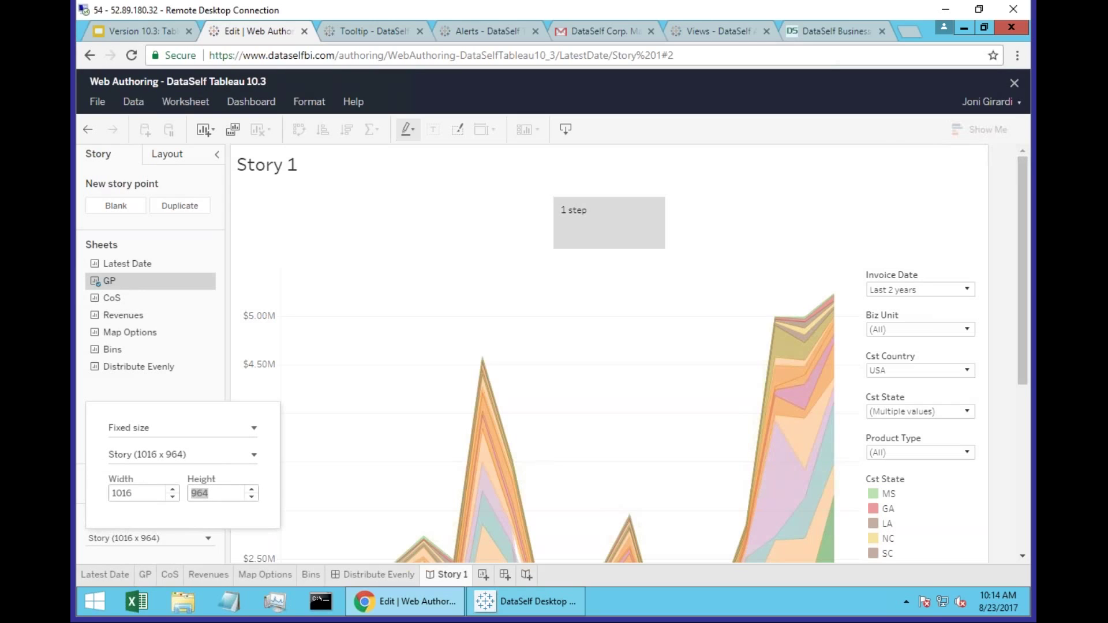
pyautogui.write('400')
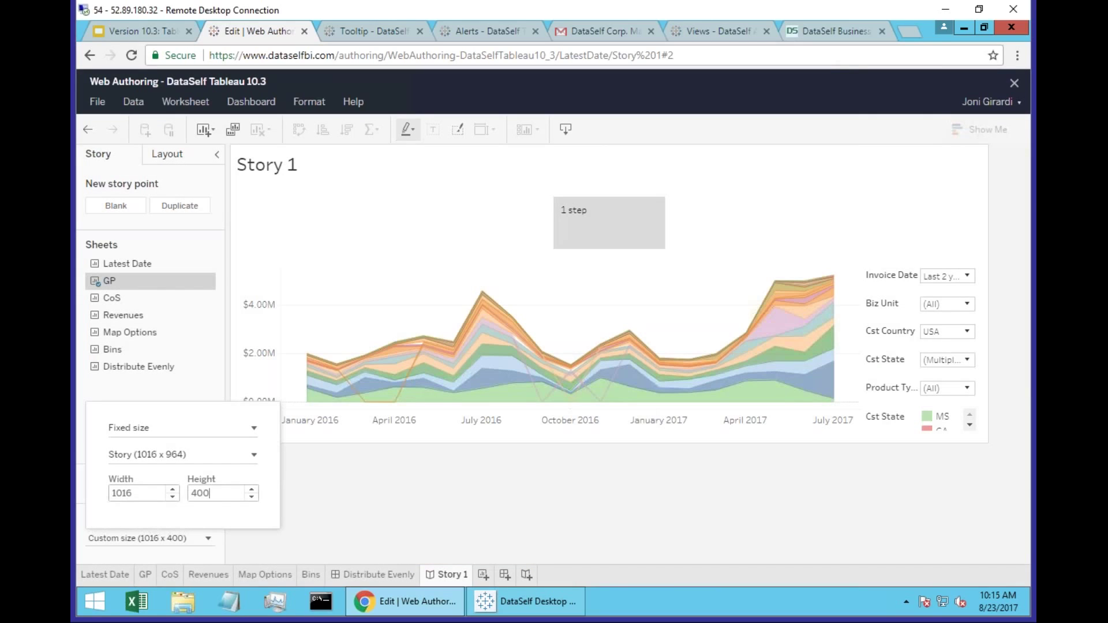
# Step: Set the story's fixed height to 500
pyautogui.moveTo(217, 494); pyautogui.dragTo(184, 497)
pyautogui.write('500')
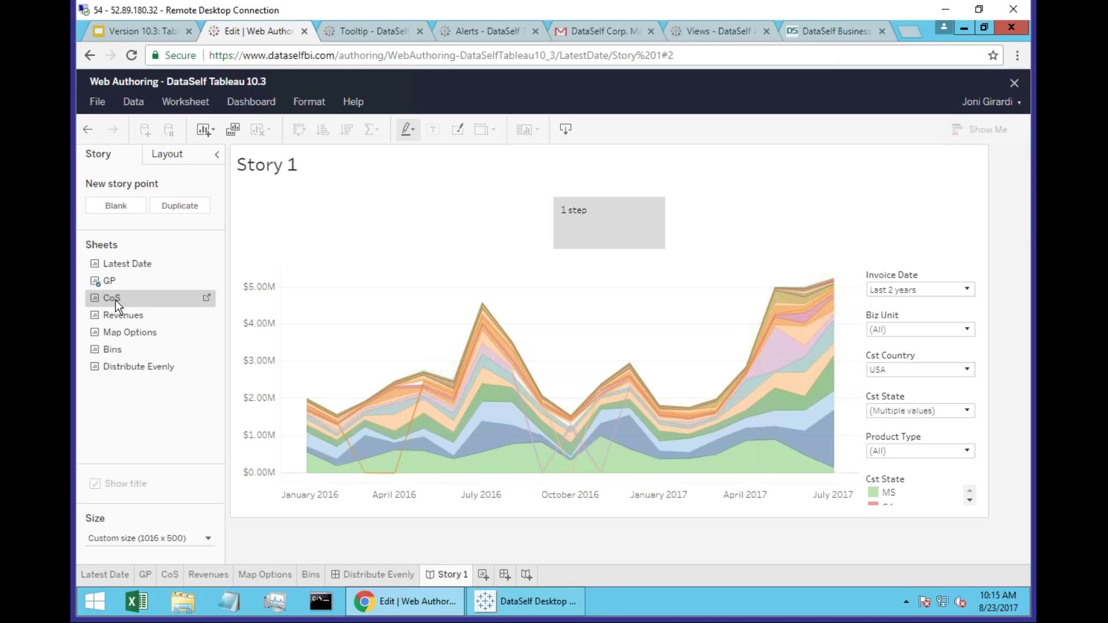
# Step: Add two blank story points, one showing the CoS sheet with the caption "CoS" and one showing the Map Options sheet
pyautogui.click(116, 208)
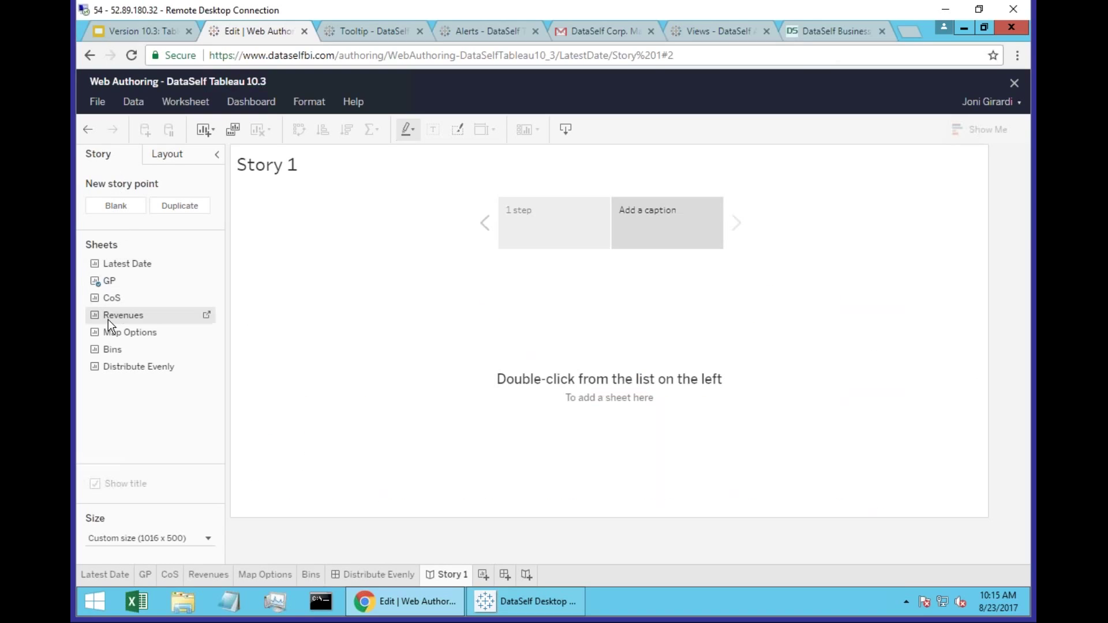
pyautogui.click(102, 293)
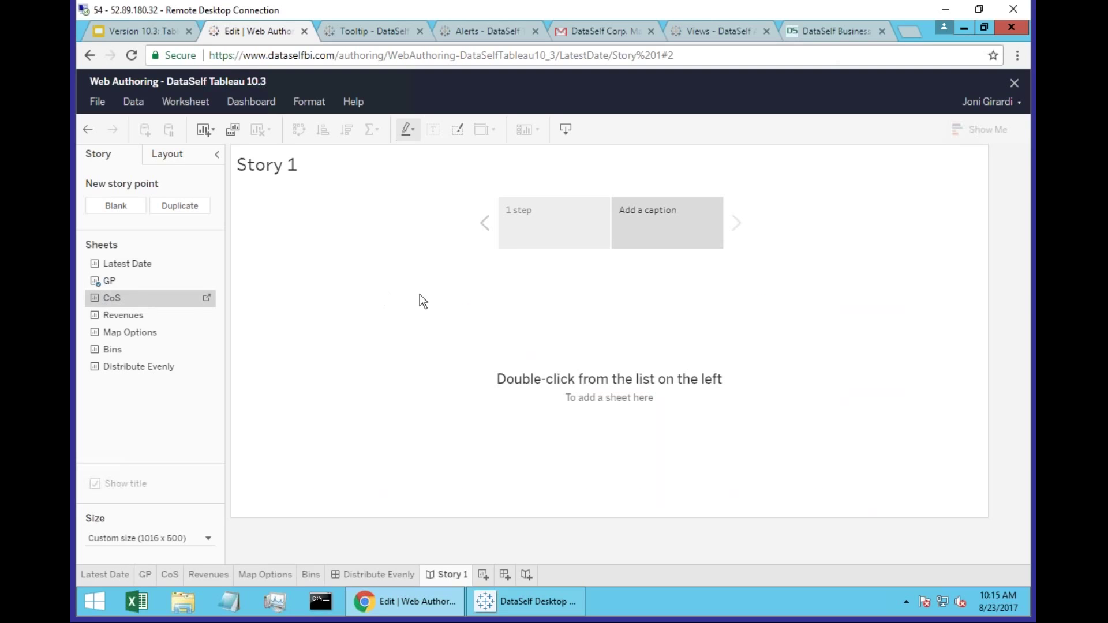
pyautogui.moveTo(420, 294); pyautogui.dragTo(421, 295)
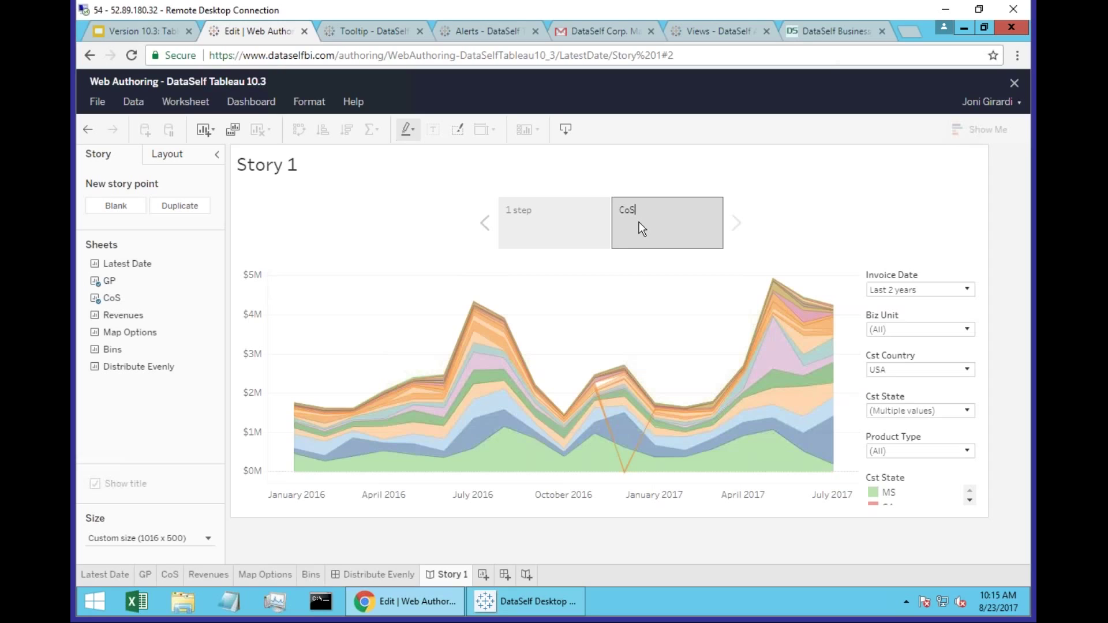
pyautogui.click(112, 207)
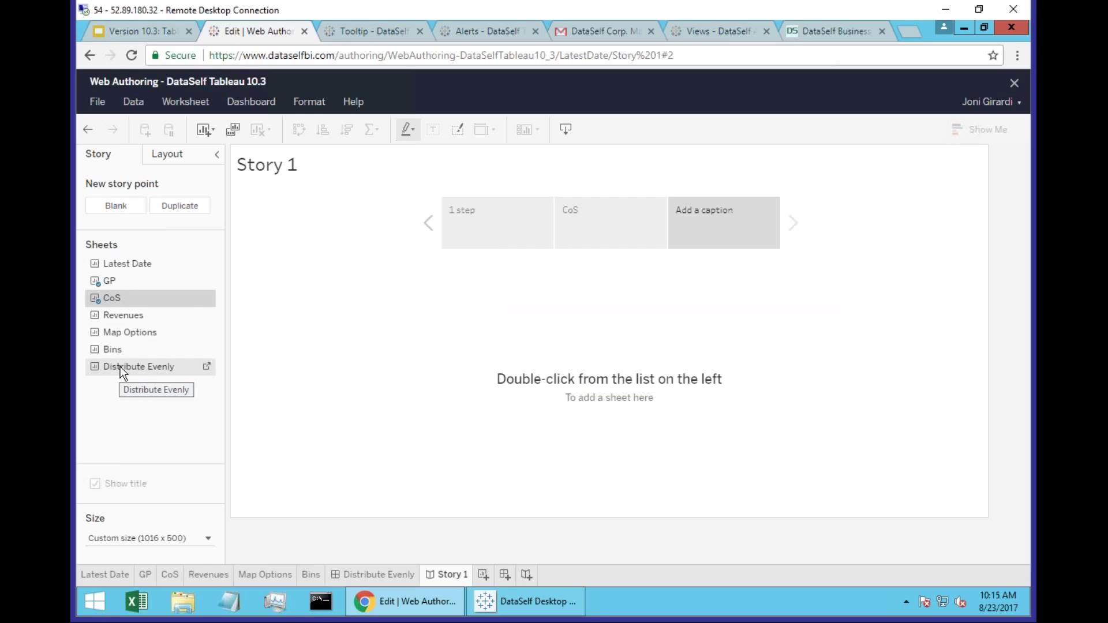
pyautogui.doubleClick(129, 333)
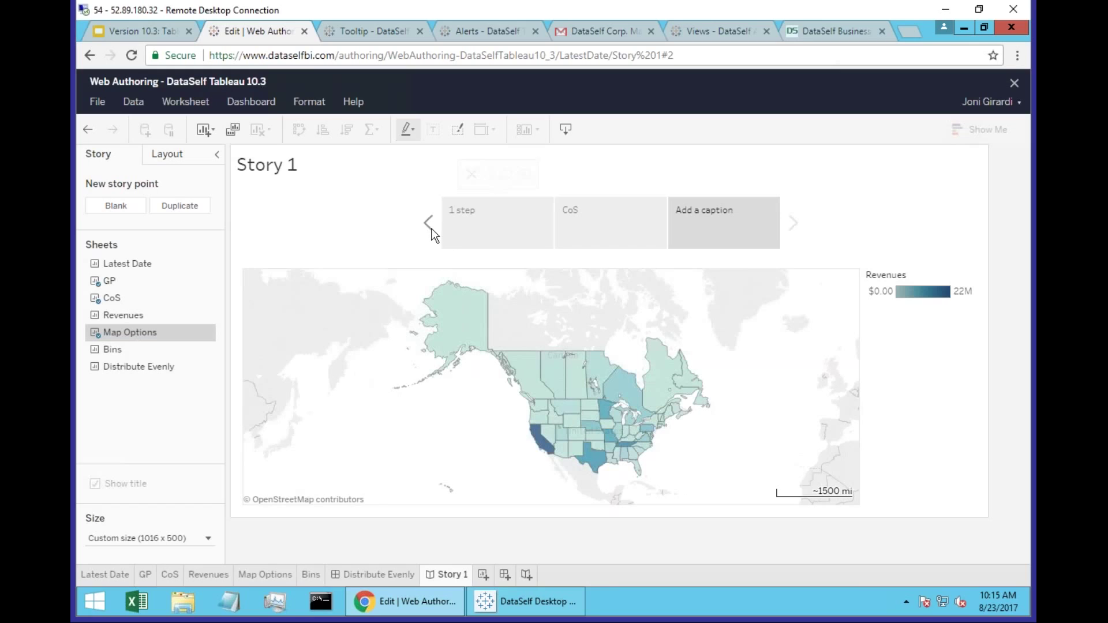
# Step: Rename the story sheet as "My New Story"
pyautogui.doubleClick(439, 577)
pyautogui.write('My ')
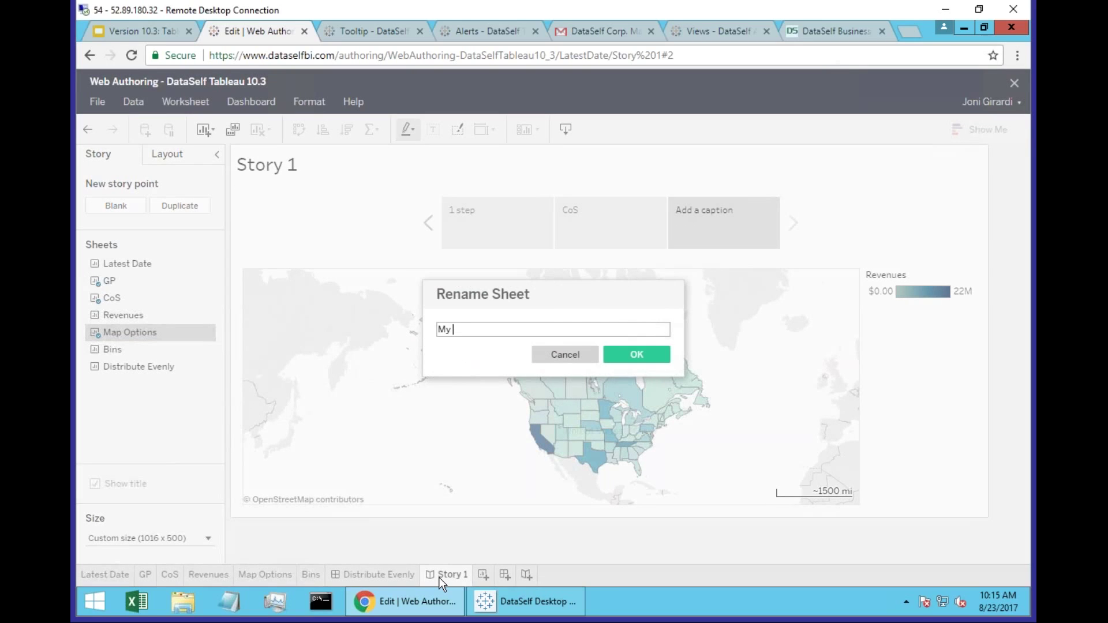
pyautogui.write('New Story')
pyautogui.press('Return')
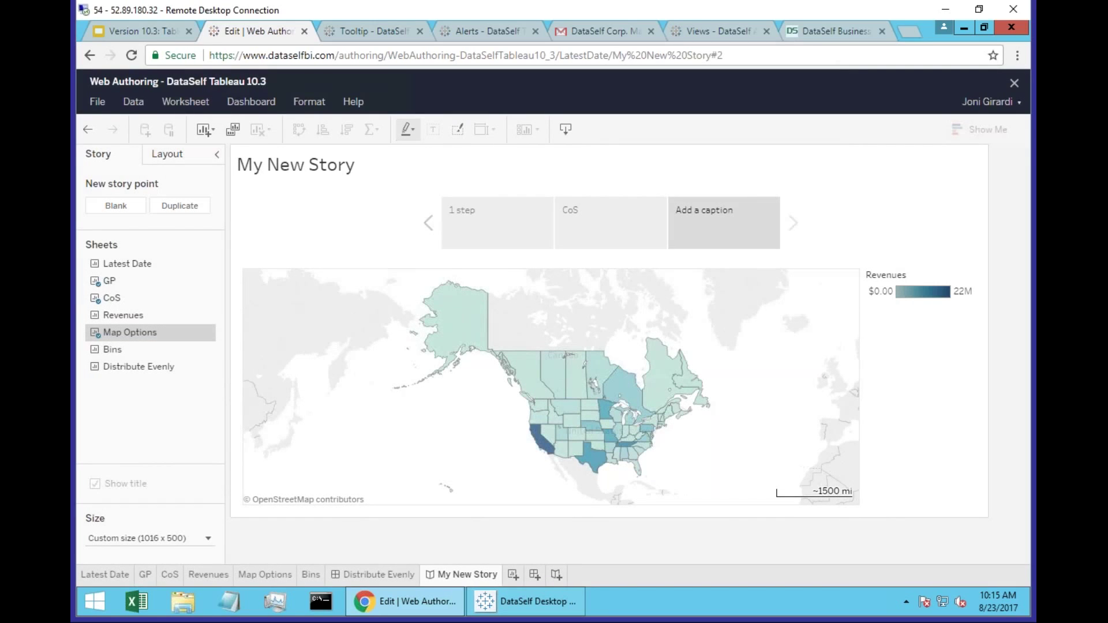
# Step: Step through the story points from the first to the last and back to the "1 step" point
pyautogui.moveTo(478, 238)
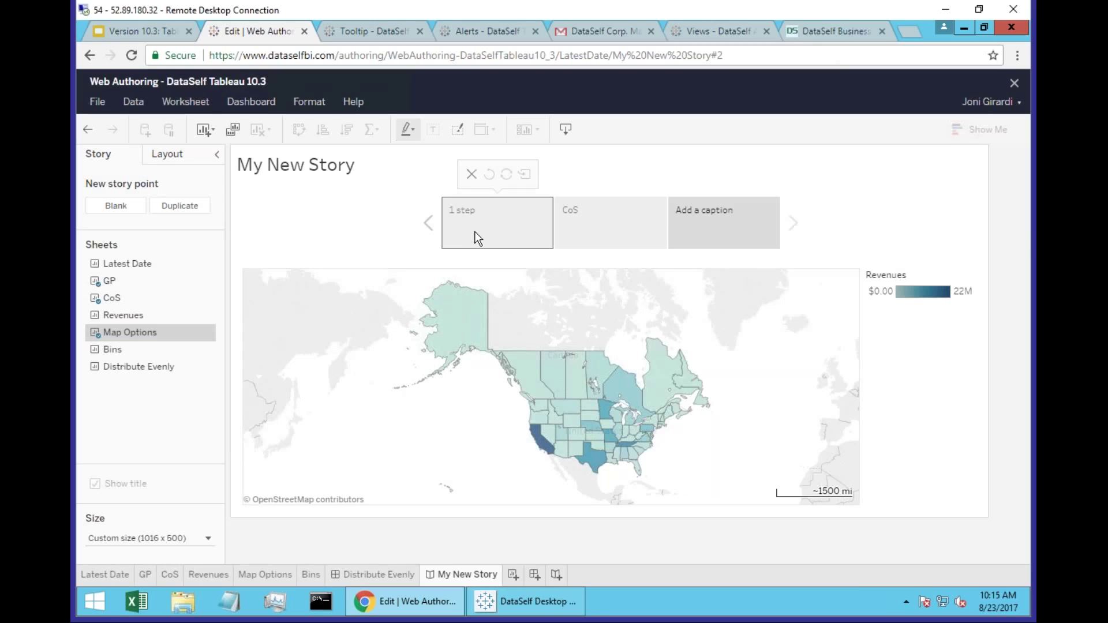
pyautogui.click(477, 238)
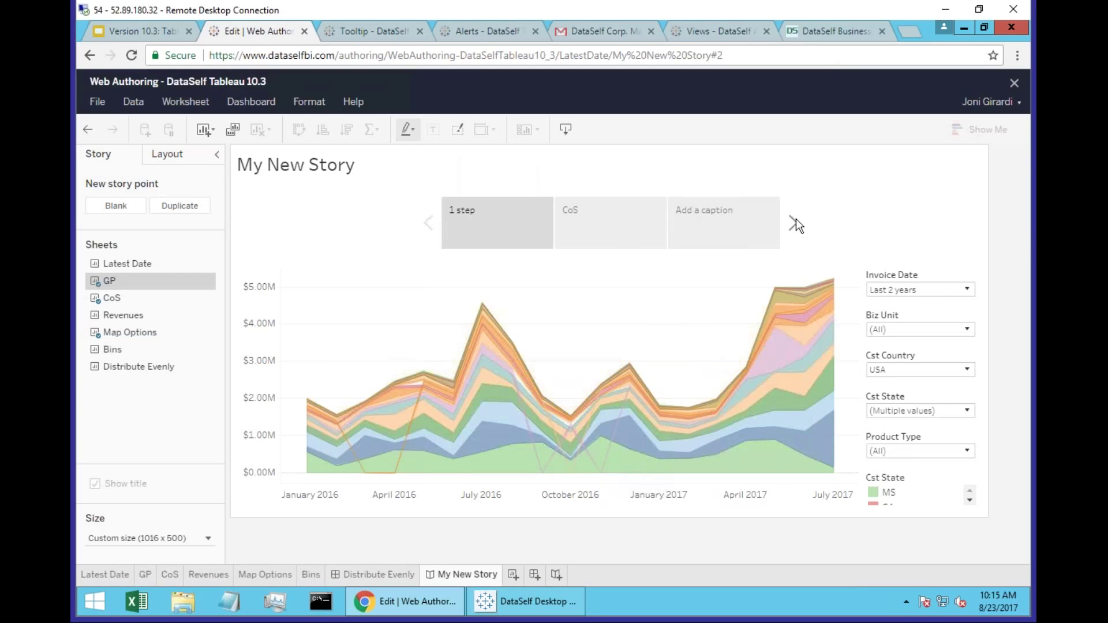
pyautogui.click(795, 223)
pyautogui.click(796, 222)
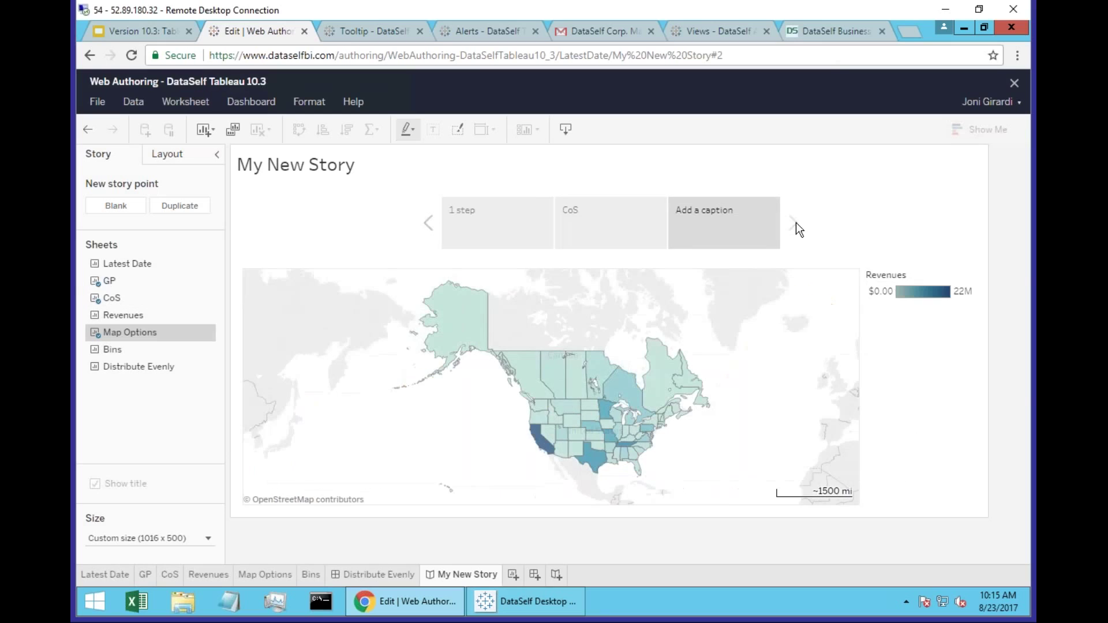
pyautogui.click(430, 221)
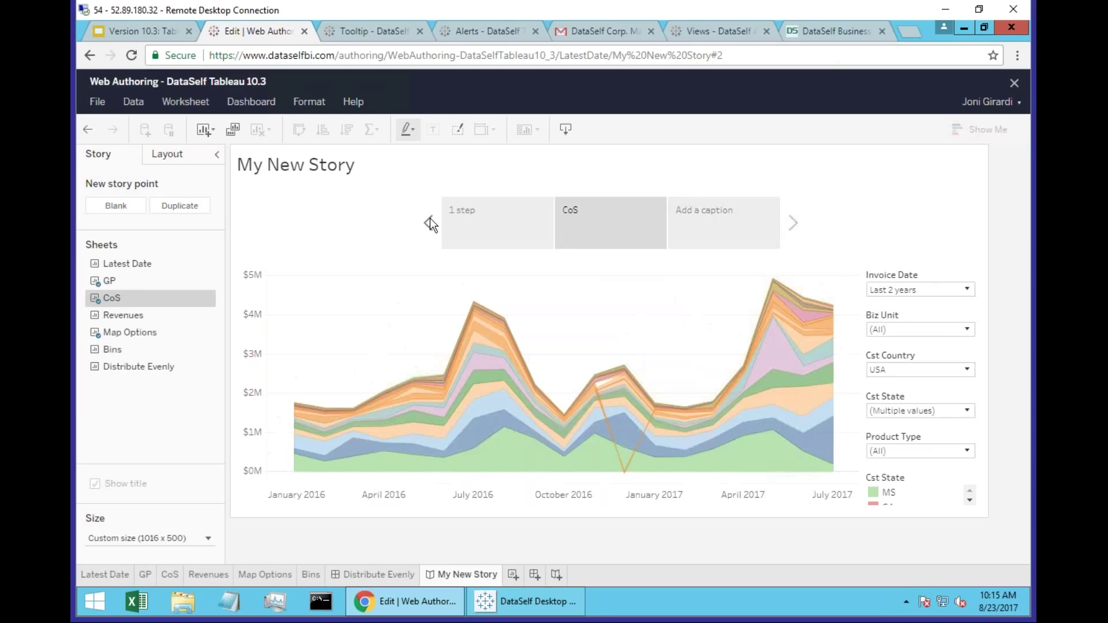
pyautogui.click(430, 221)
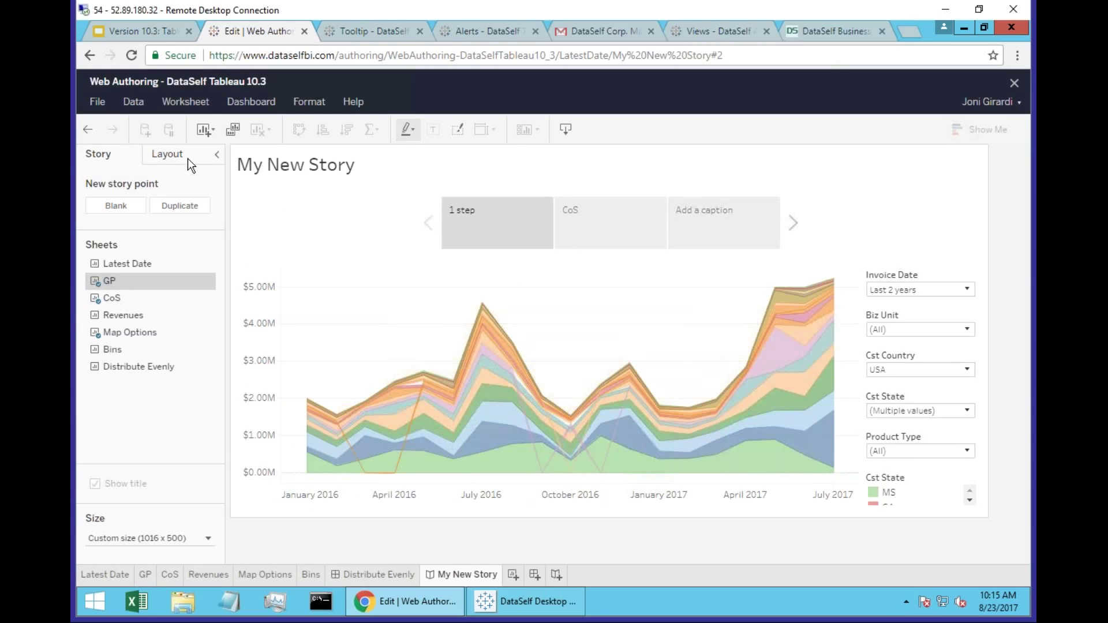
# Step: Switch the story's navigator style to Numbers and go through the second and third story points
pyautogui.click(188, 158)
pyautogui.click(95, 212)
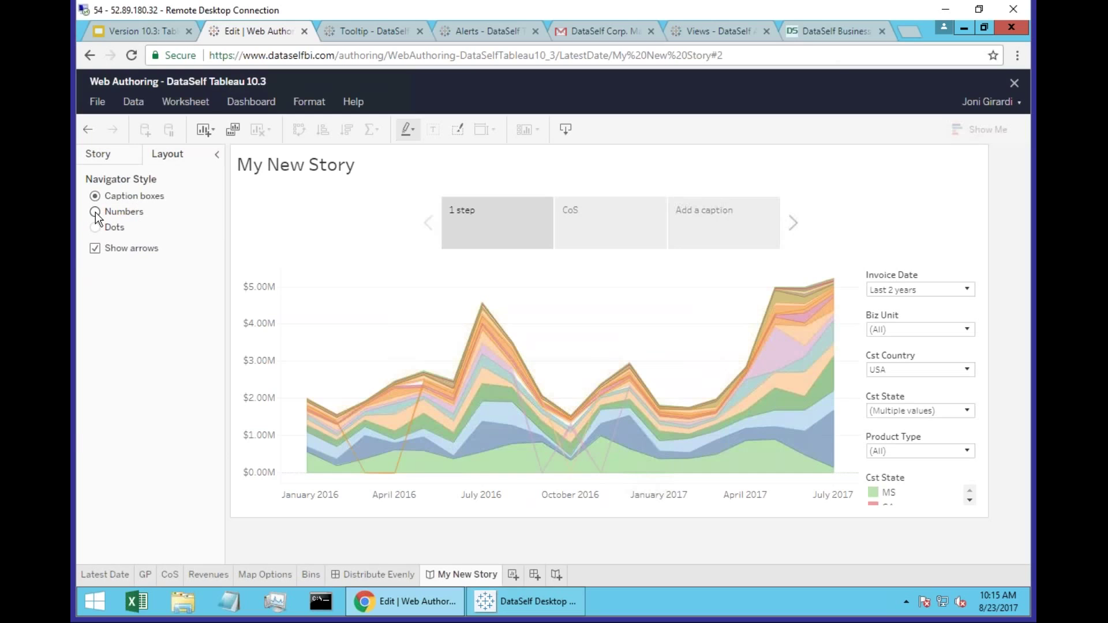
pyautogui.click(612, 216)
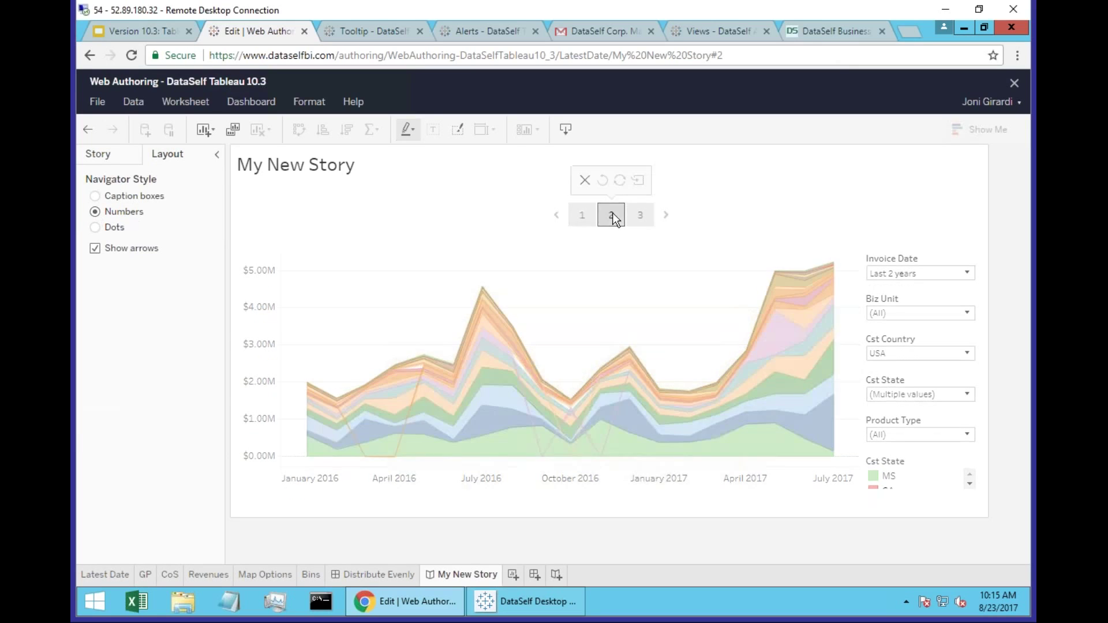
pyautogui.click(645, 216)
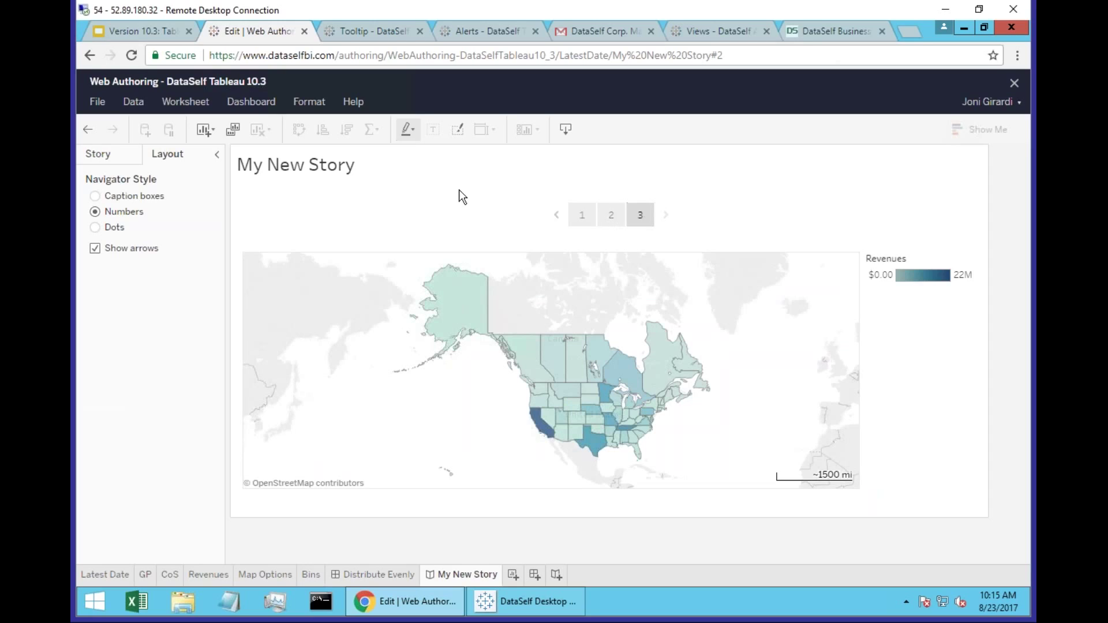
# Step: Set the story's navigator style to Dots, try the dots for moving between story points, and return to the story point options
pyautogui.click(95, 228)
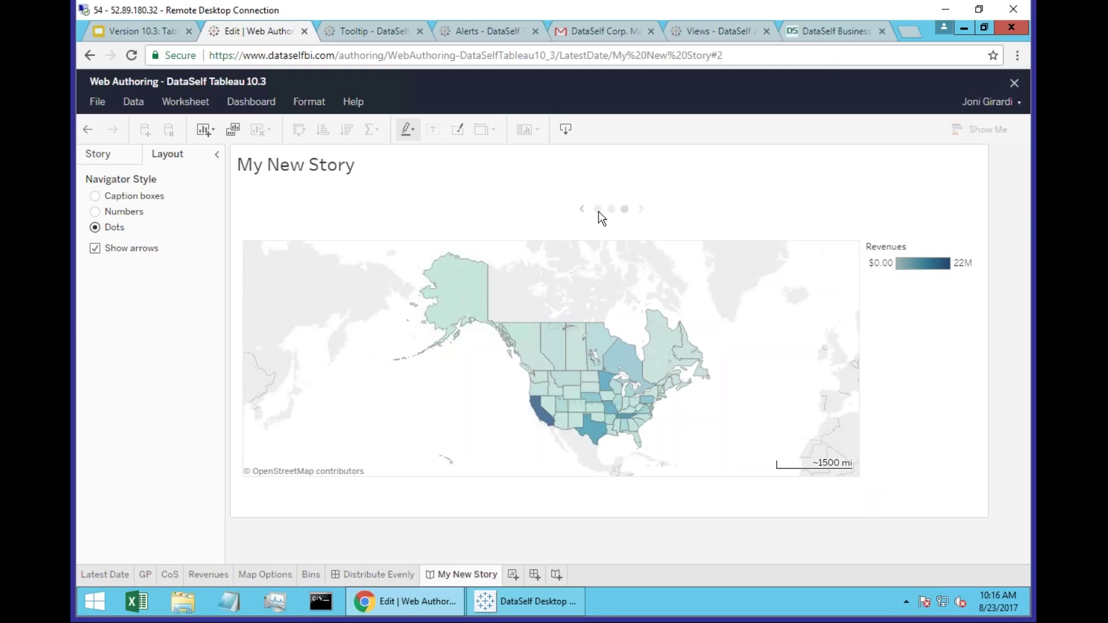
pyautogui.click(613, 210)
pyautogui.click(625, 209)
pyautogui.click(120, 153)
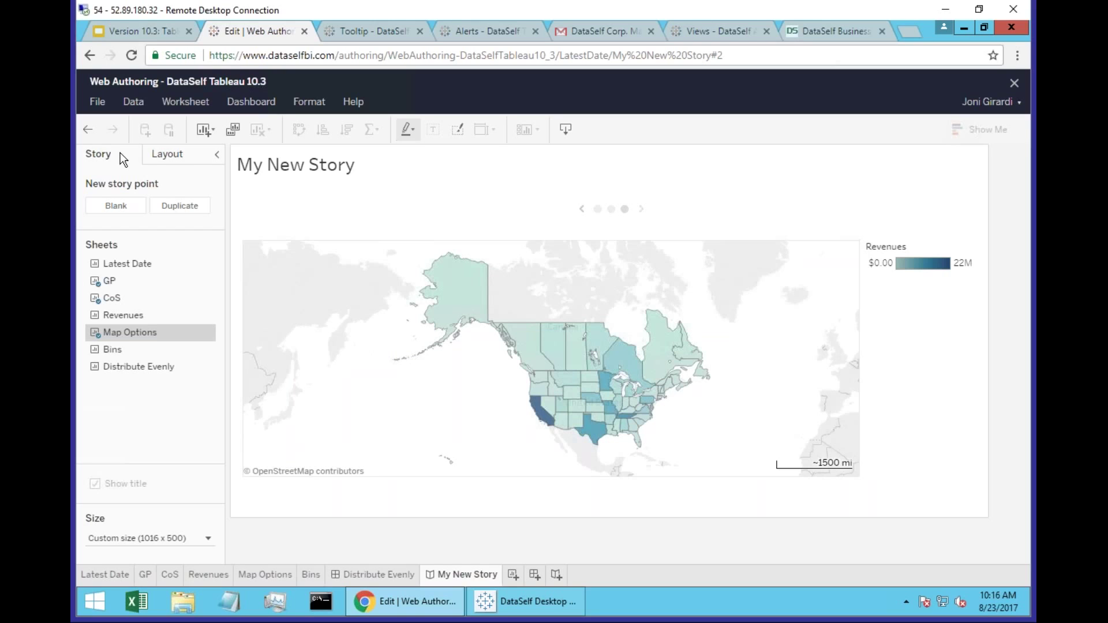
# Step: Switch to the Google Slides deck and present it full screen from the Web authoring slide
pyautogui.click(159, 37)
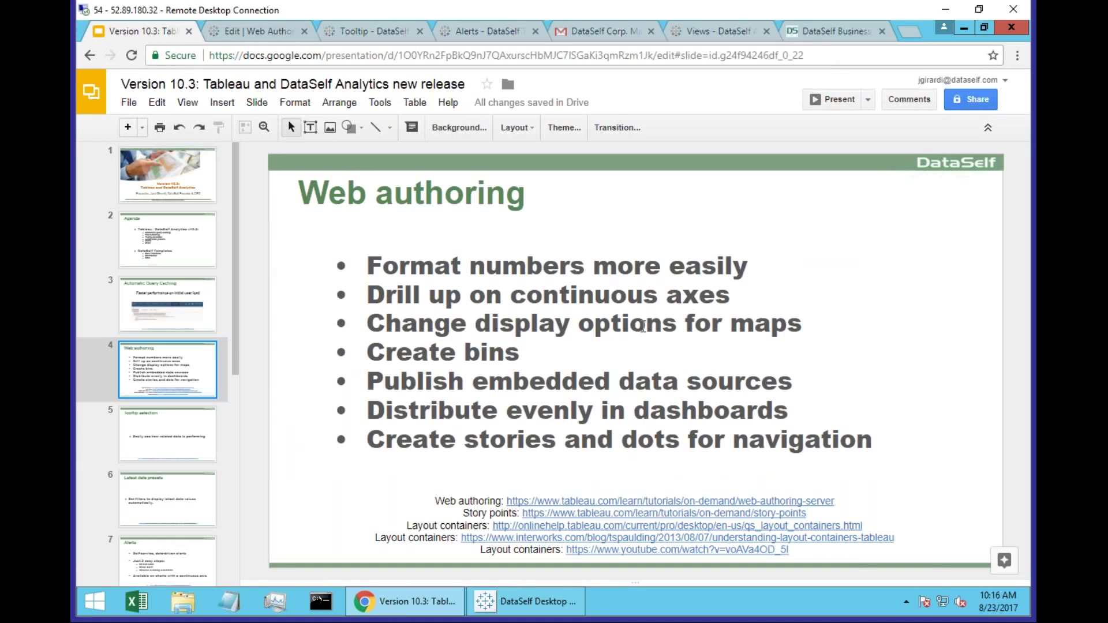
pyautogui.click(828, 102)
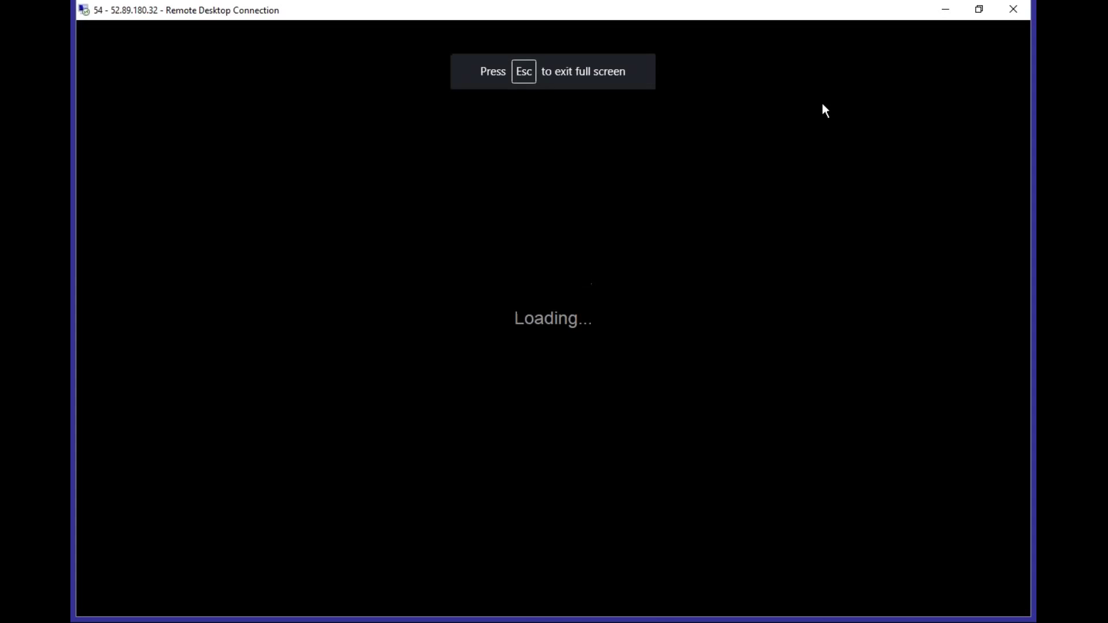
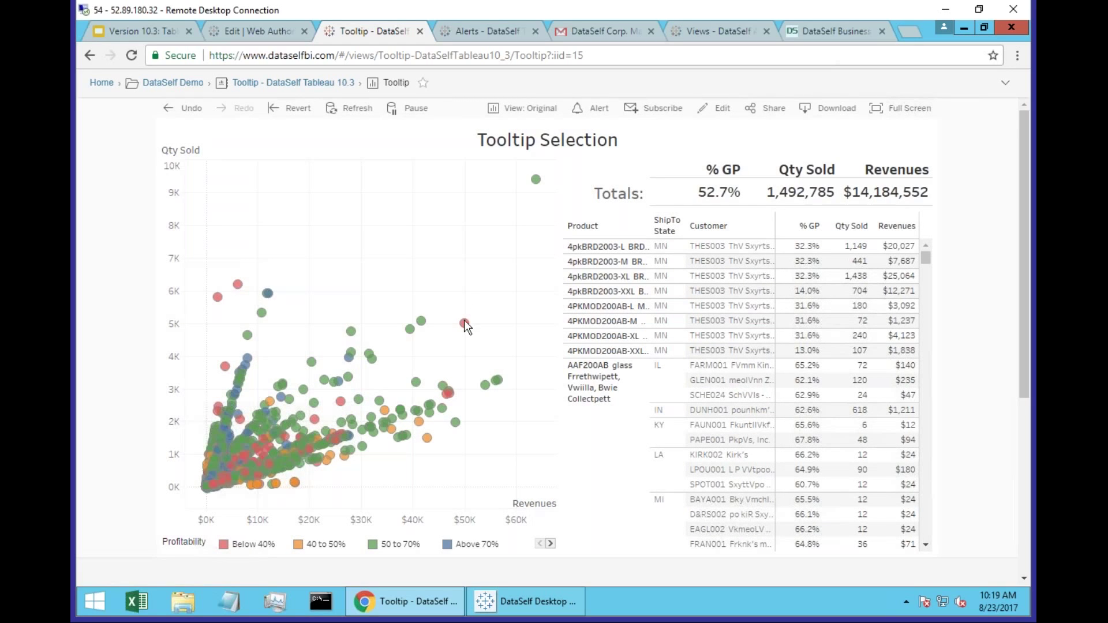
# Step: In the Tooltip Selection dashboard, select the red mark near $50K revenues and 5,000 sold, and use its tooltip to select all marks for its product
pyautogui.moveTo(463, 323)
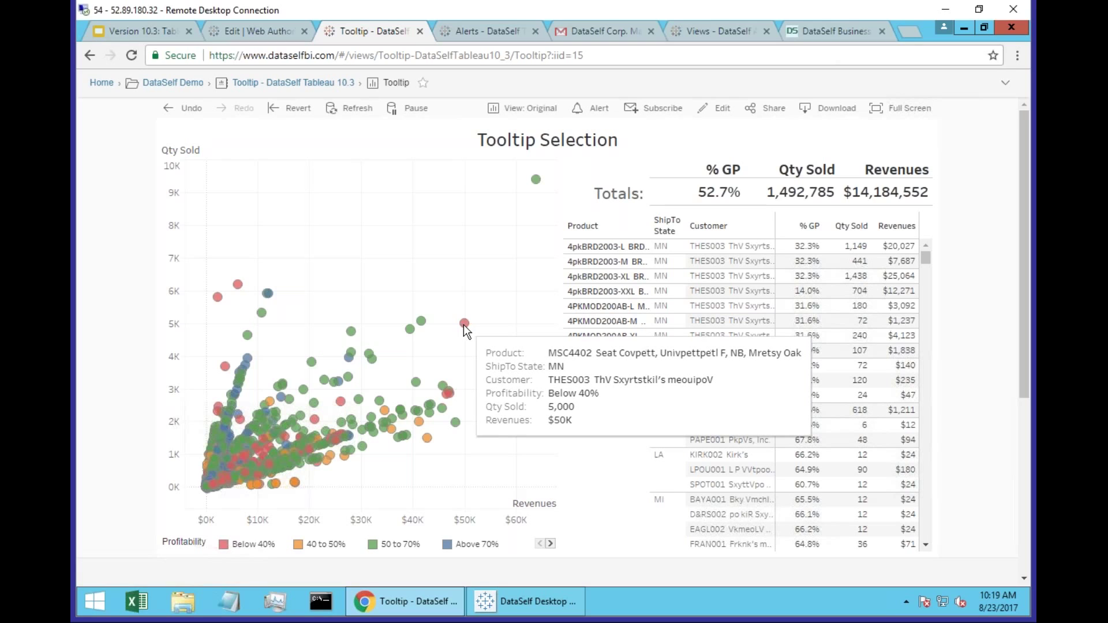
pyautogui.click(464, 324)
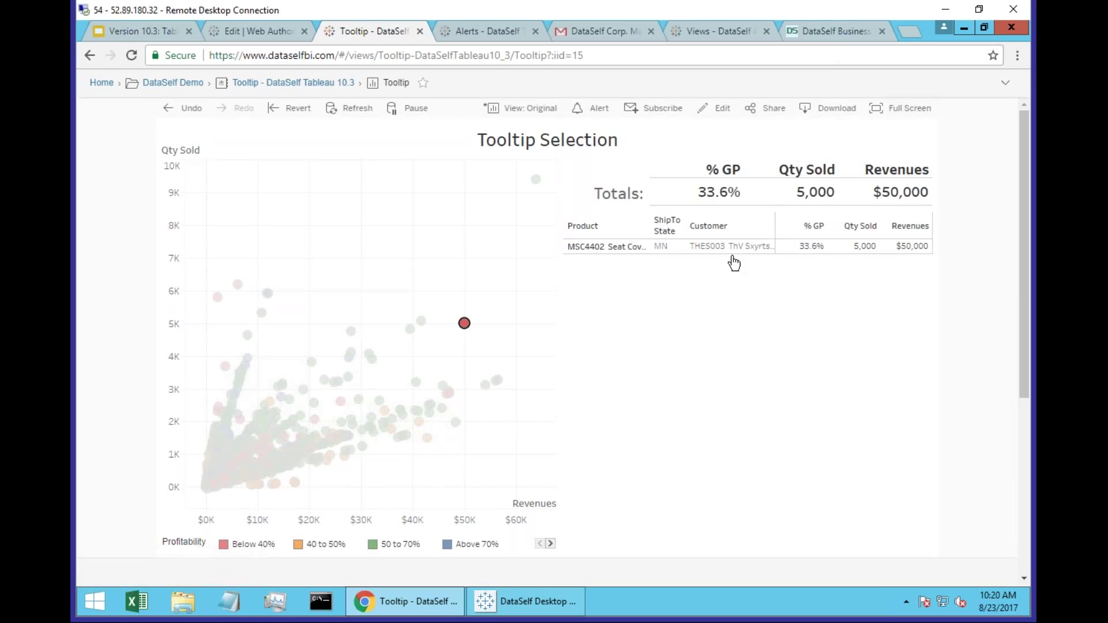
pyautogui.moveTo(834, 249)
pyautogui.moveTo(465, 325)
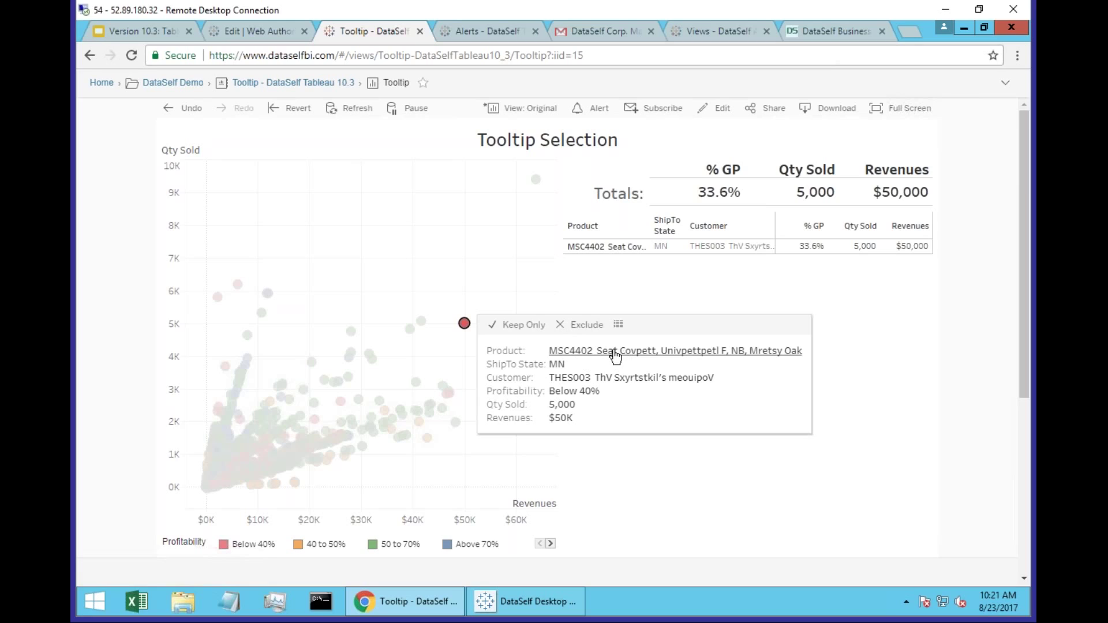
pyautogui.click(615, 356)
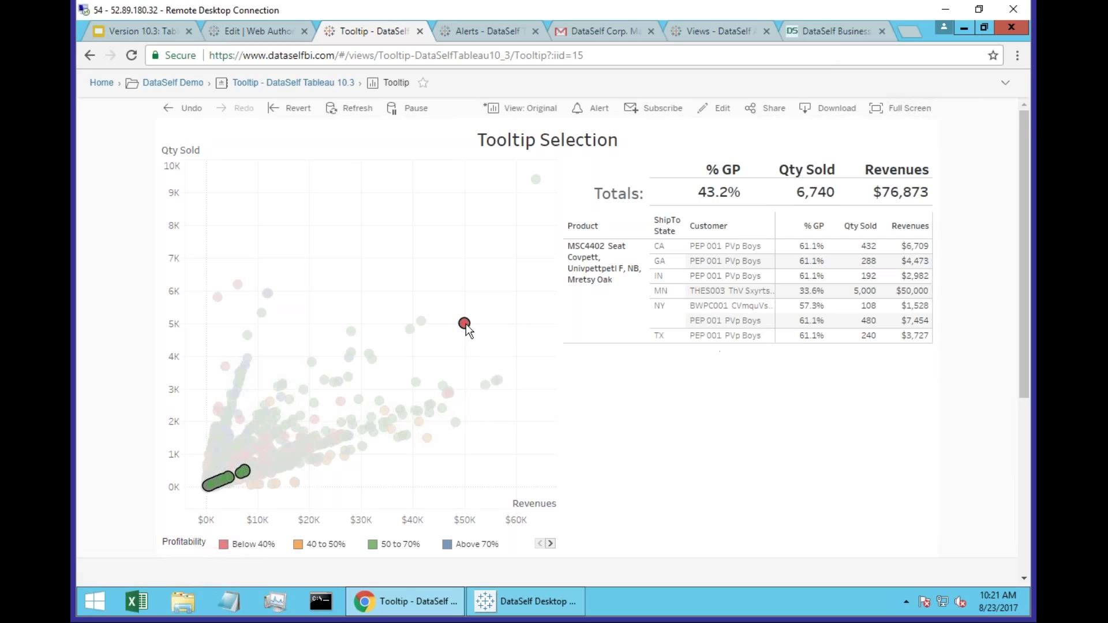
# Step: Use the same mark's tooltip to select all marks for ship-to state MN, and all marks for its customer, reviewing the detail table
pyautogui.moveTo(465, 326)
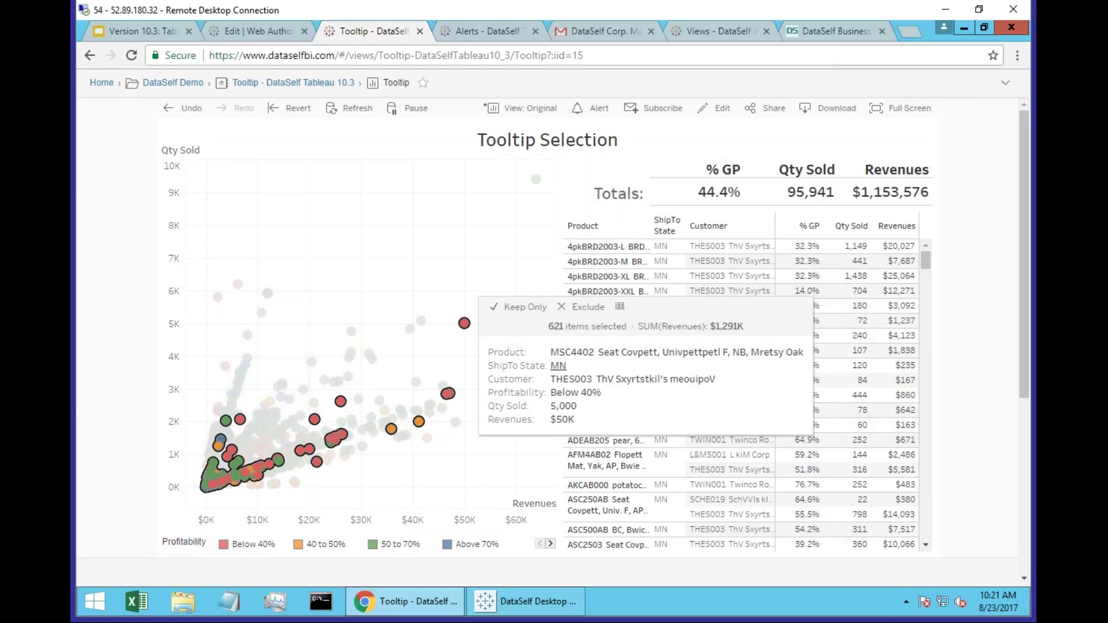
pyautogui.moveTo(725, 201)
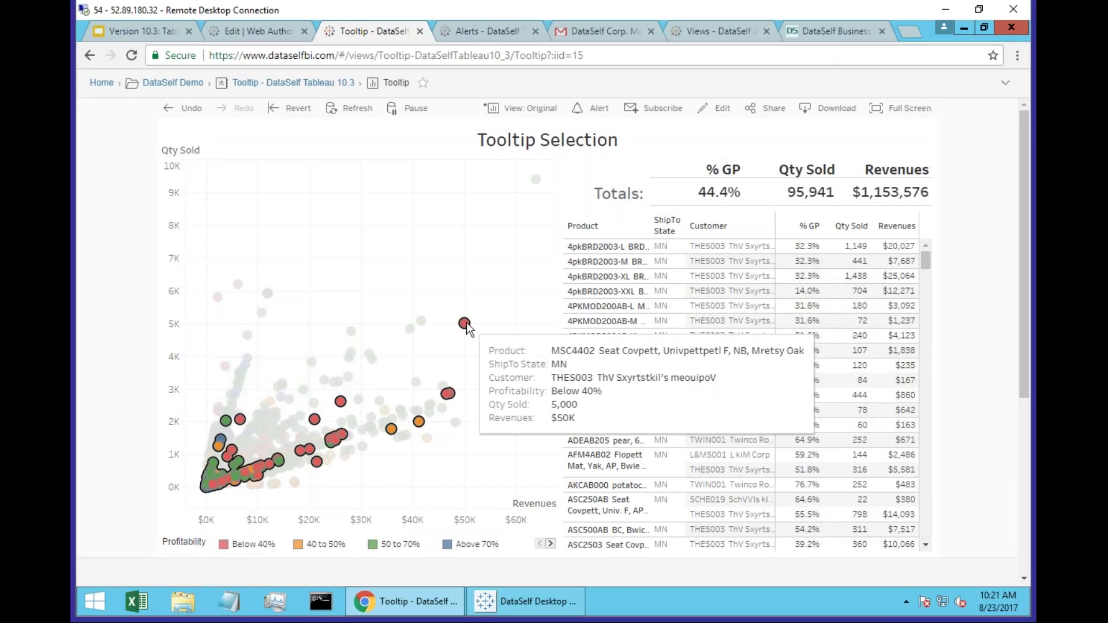
pyautogui.click(589, 382)
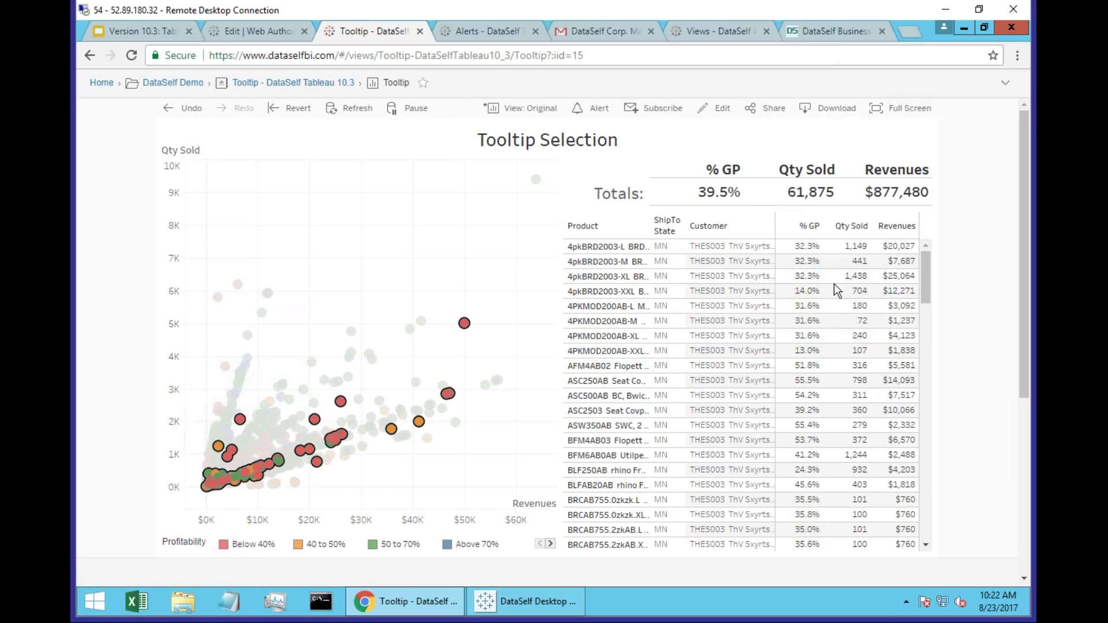
pyautogui.moveTo(925, 286)
pyautogui.mouseDown()
pyautogui.moveTo(928, 463)
pyautogui.moveTo(935, 267)
pyautogui.mouseUp()
pyautogui.moveTo(468, 331)
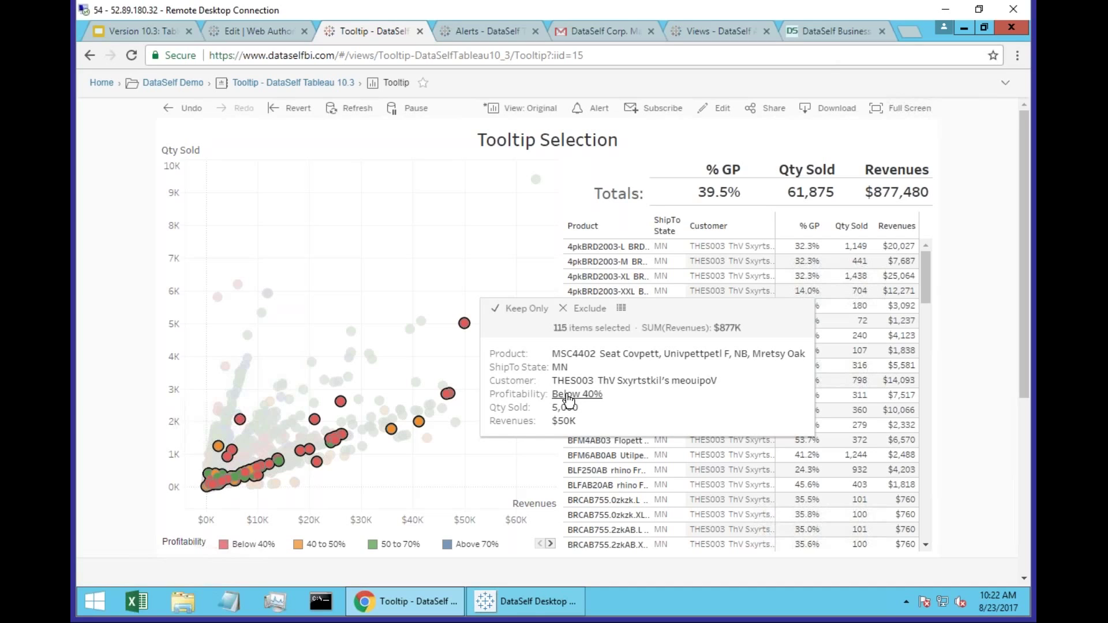
# Step: Switch back to the Google Slides deck, present from the Tooltip selection slide and advance to the Latest date presets slide
pyautogui.click(136, 31)
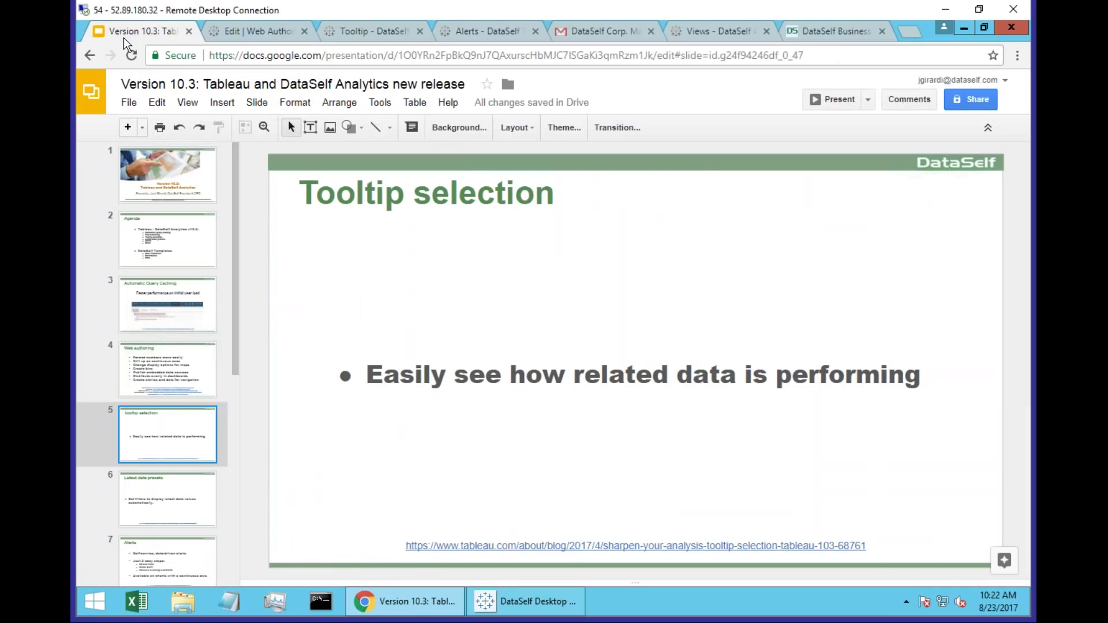
pyautogui.click(841, 106)
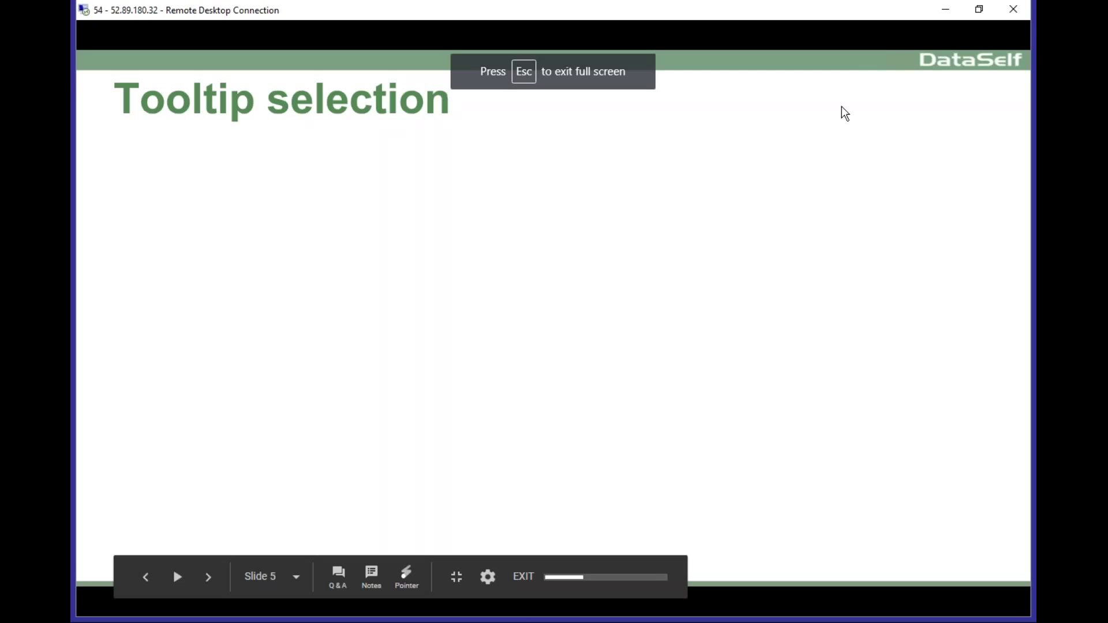
pyautogui.press('Right')
pyautogui.press('Right')
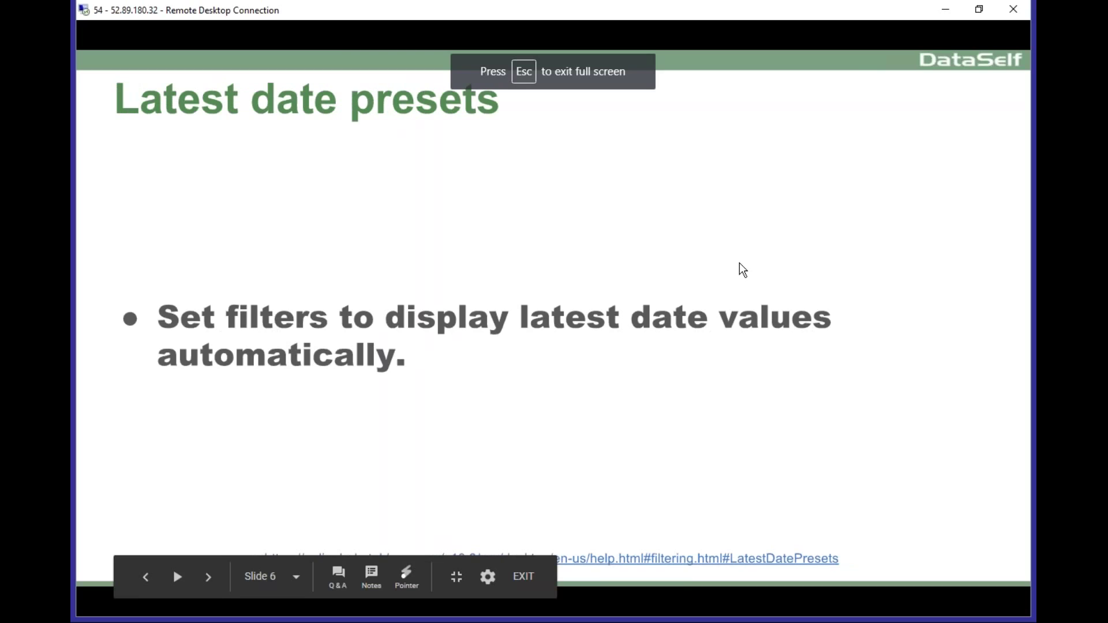
pyautogui.press('Left')
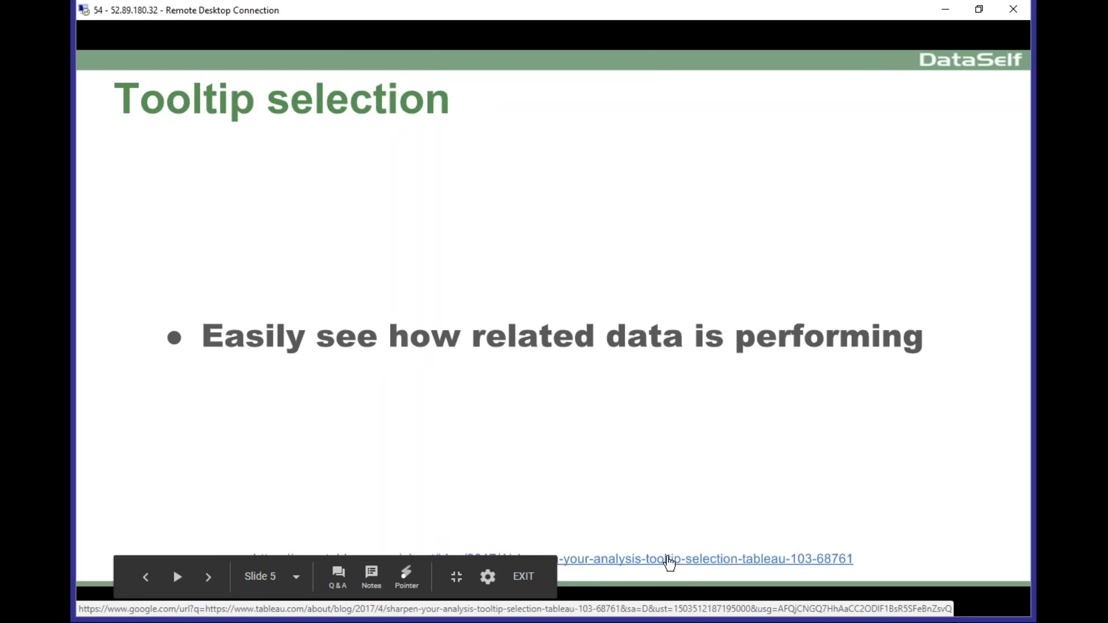
pyautogui.press('Right')
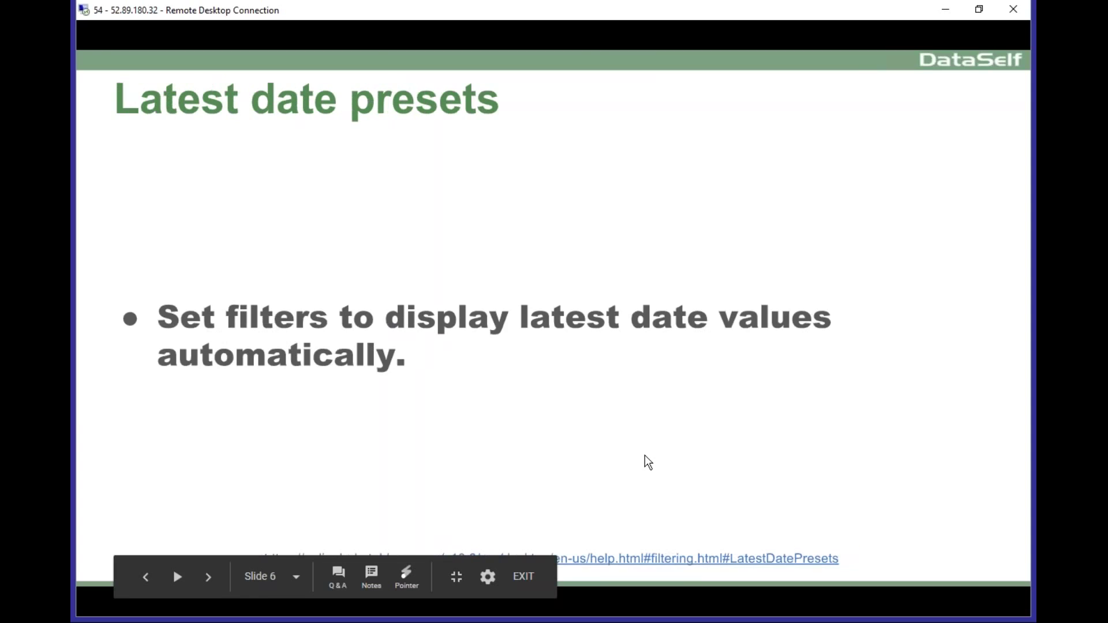
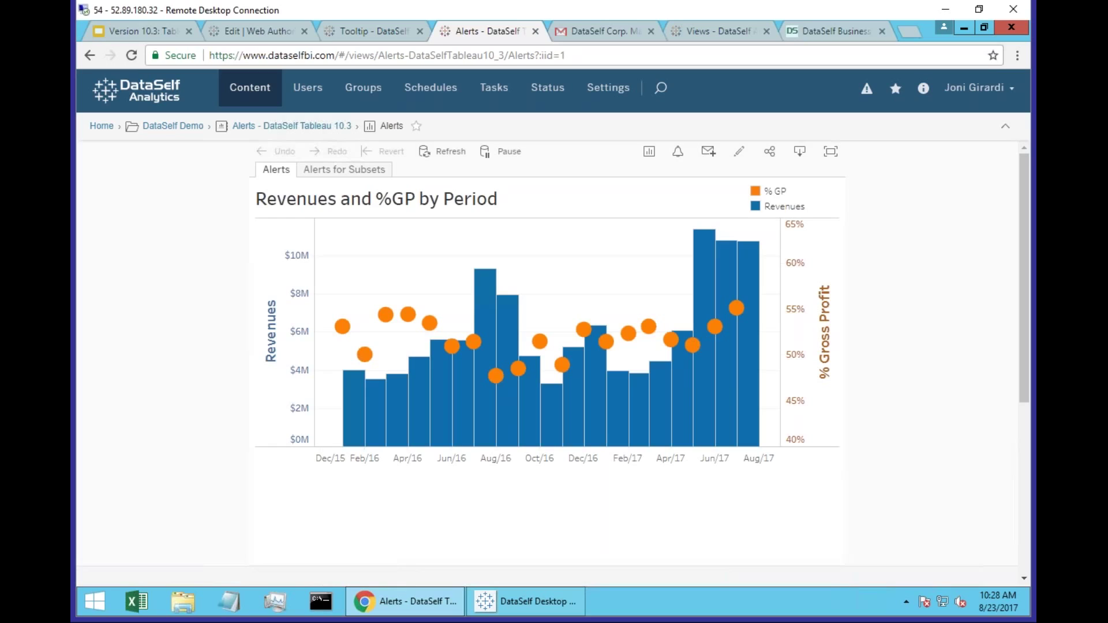
# Step: Start an alert on the % Gross Profit axis with the condition Above or equal to and a threshold of 0.54
pyautogui.click(810, 332)
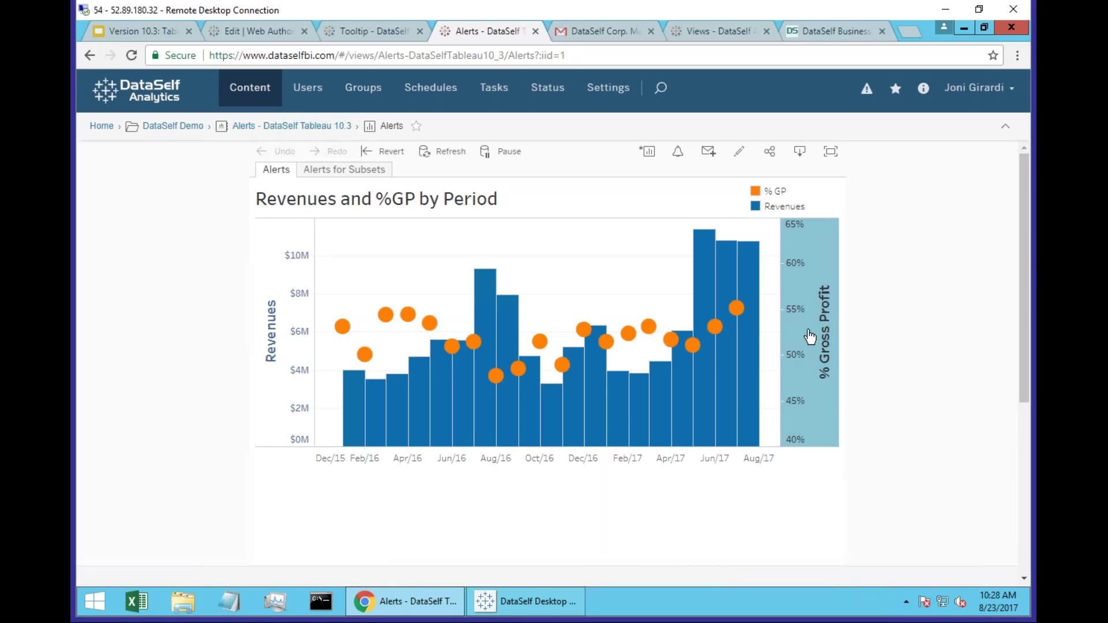
pyautogui.click(681, 153)
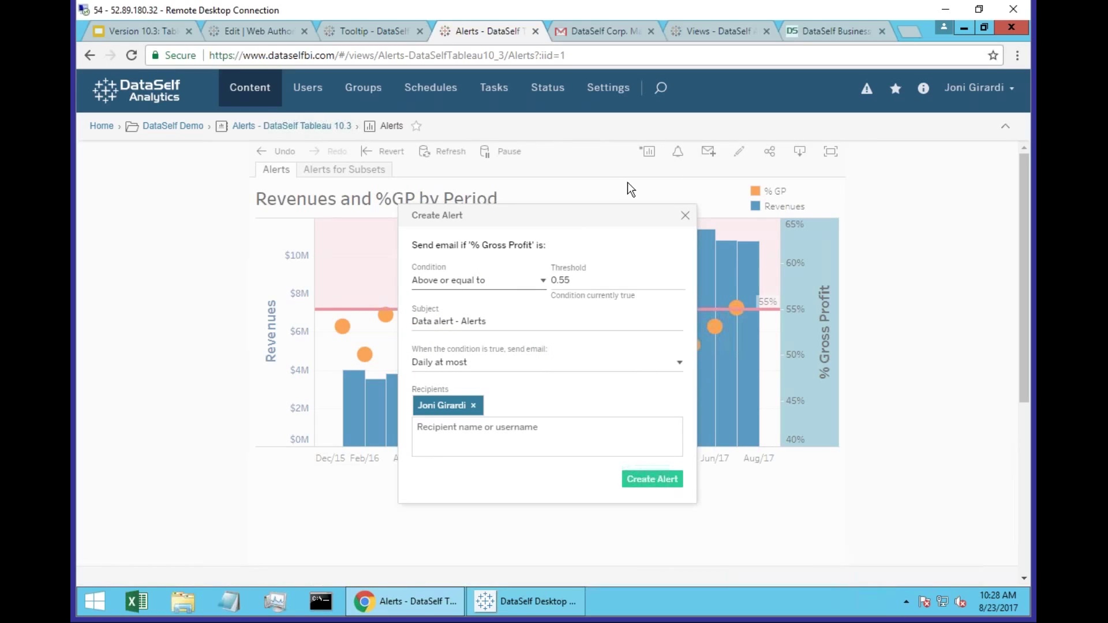
pyautogui.moveTo(572, 280); pyautogui.dragTo(550, 280)
pyautogui.write('0.54')
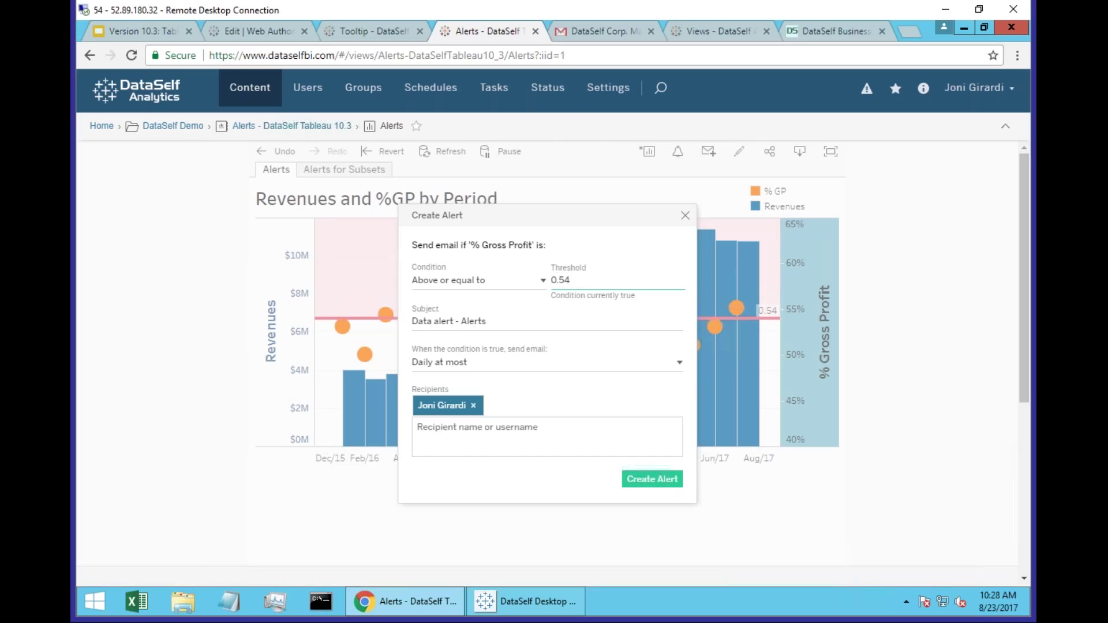
pyautogui.click(543, 283)
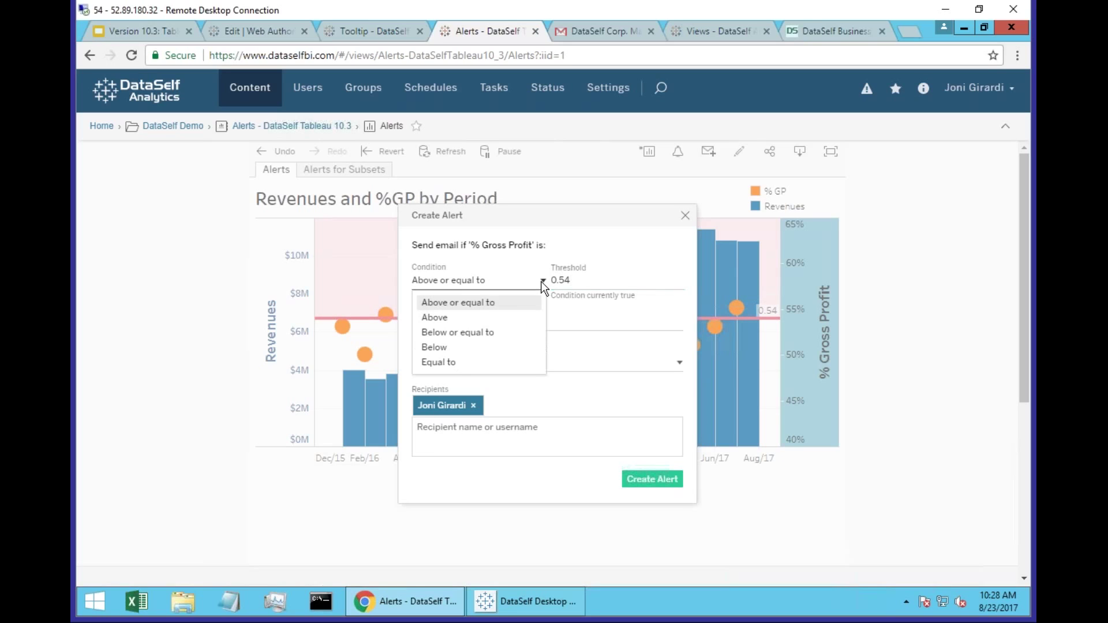
pyautogui.click(512, 288)
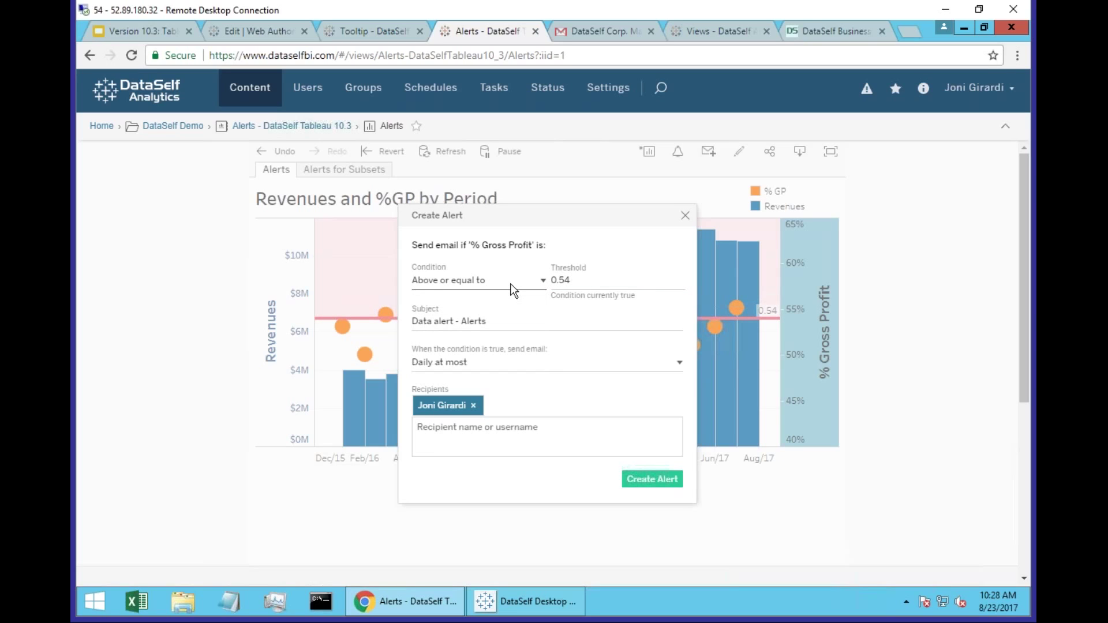
# Step: Set the alert's subject to GP Alert and its email frequency to Once—the first time it's true
pyautogui.click(508, 321)
pyautogui.moveTo(498, 321); pyautogui.dragTo(408, 318)
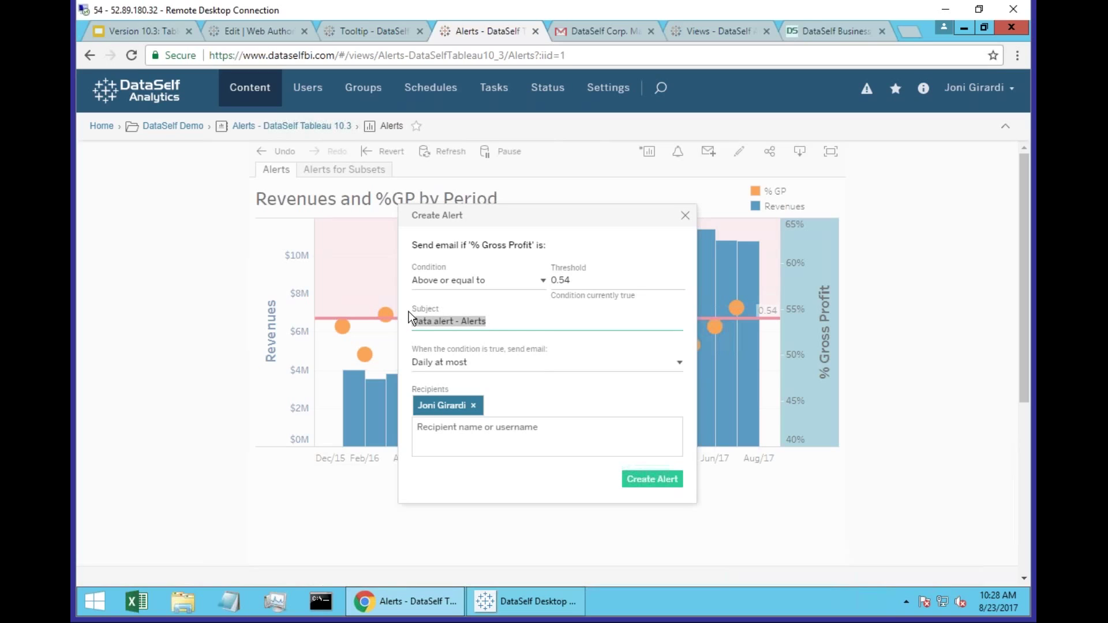
pyautogui.write('GP Alert')
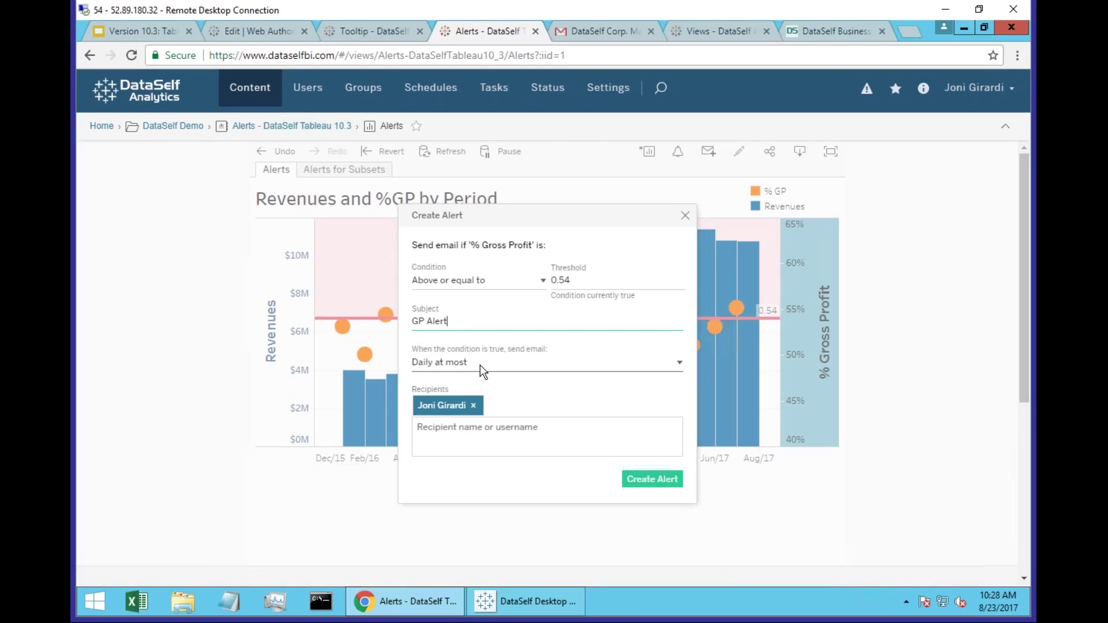
pyautogui.click(681, 363)
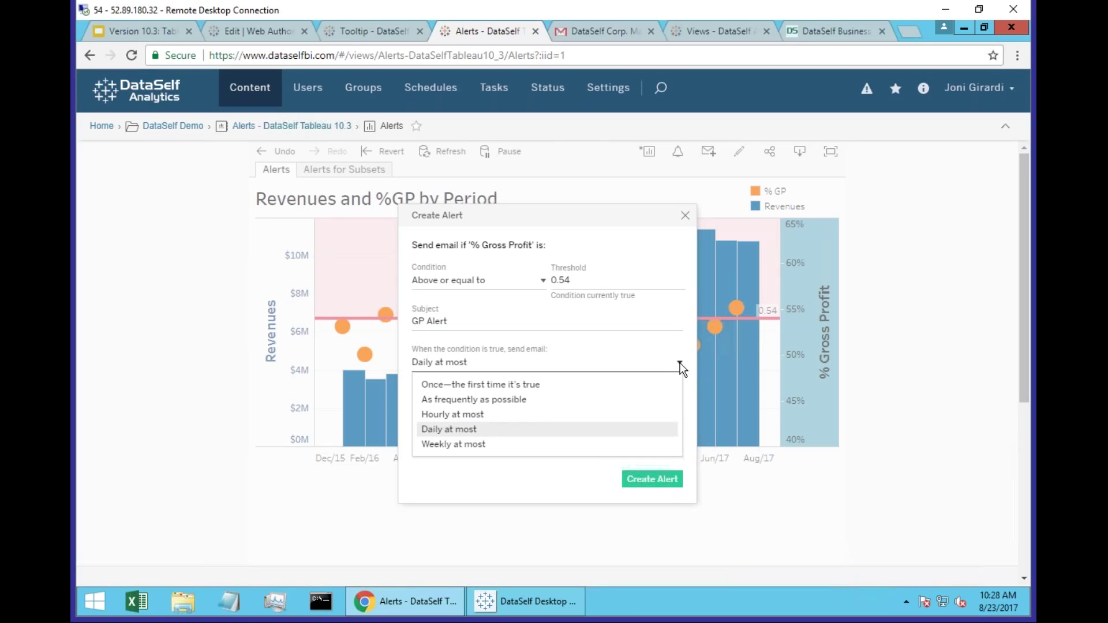
pyautogui.click(566, 387)
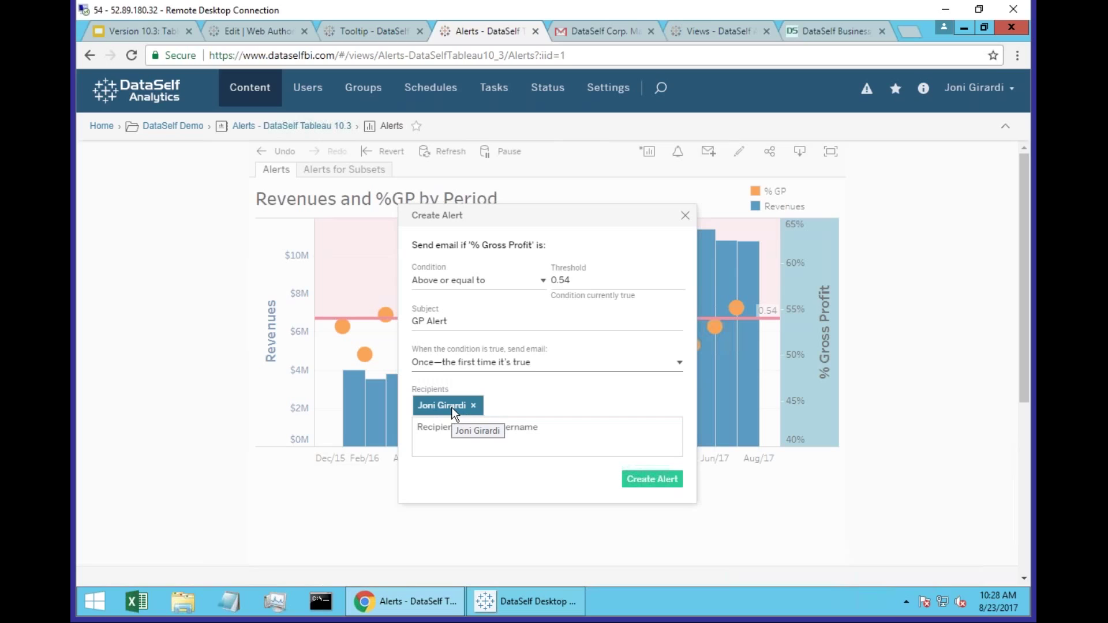
# Step: Add a second user as recipient and create the alert
pyautogui.click(449, 429)
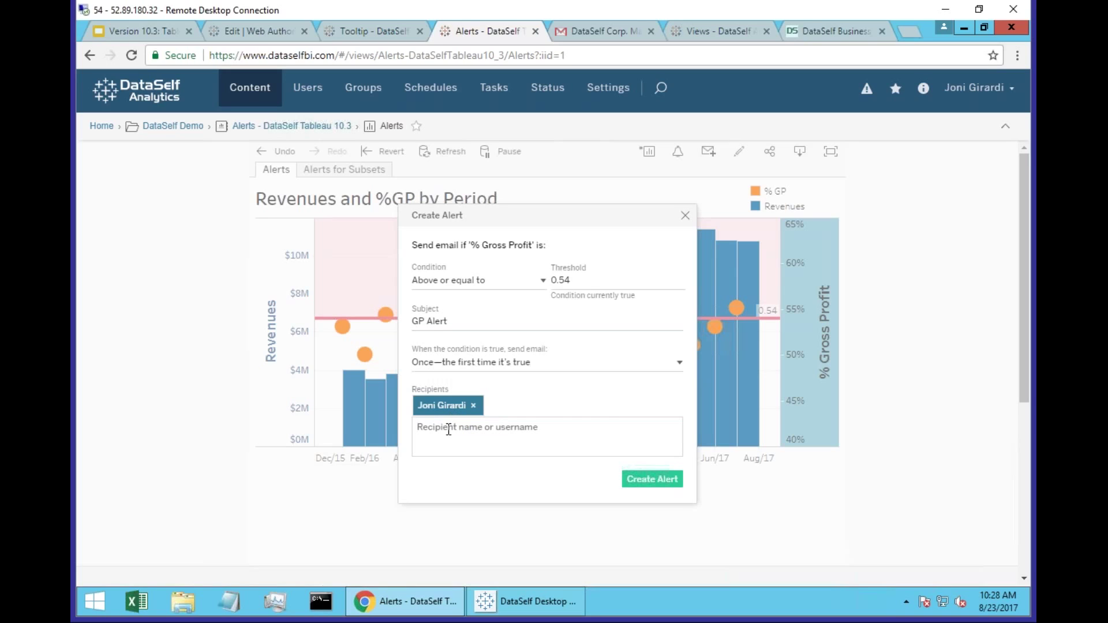
pyautogui.write('joe')
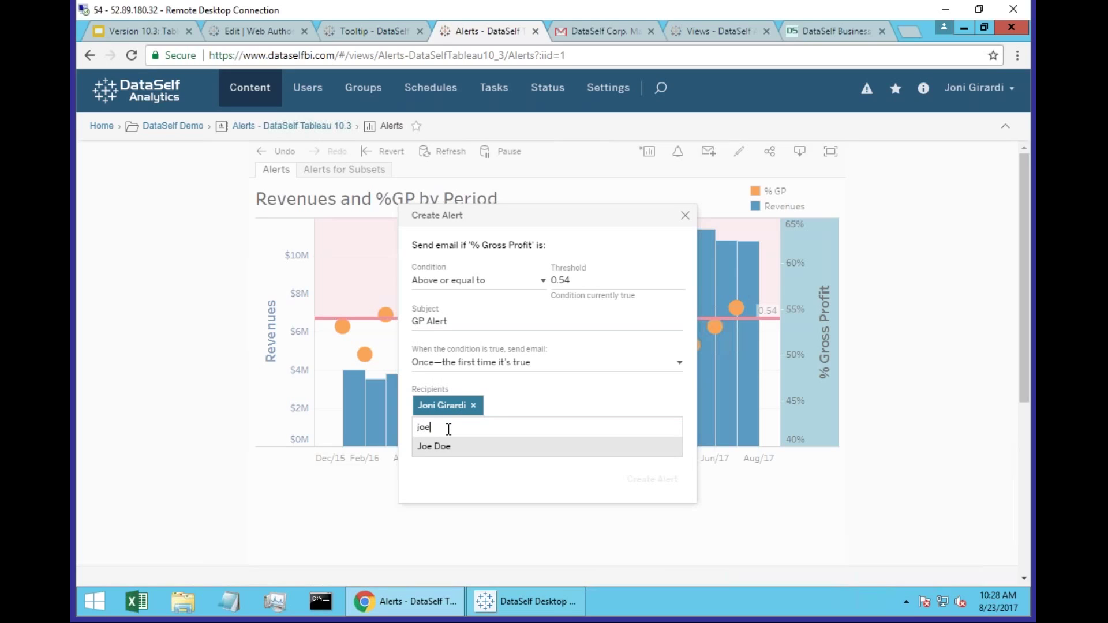
pyautogui.press('Return')
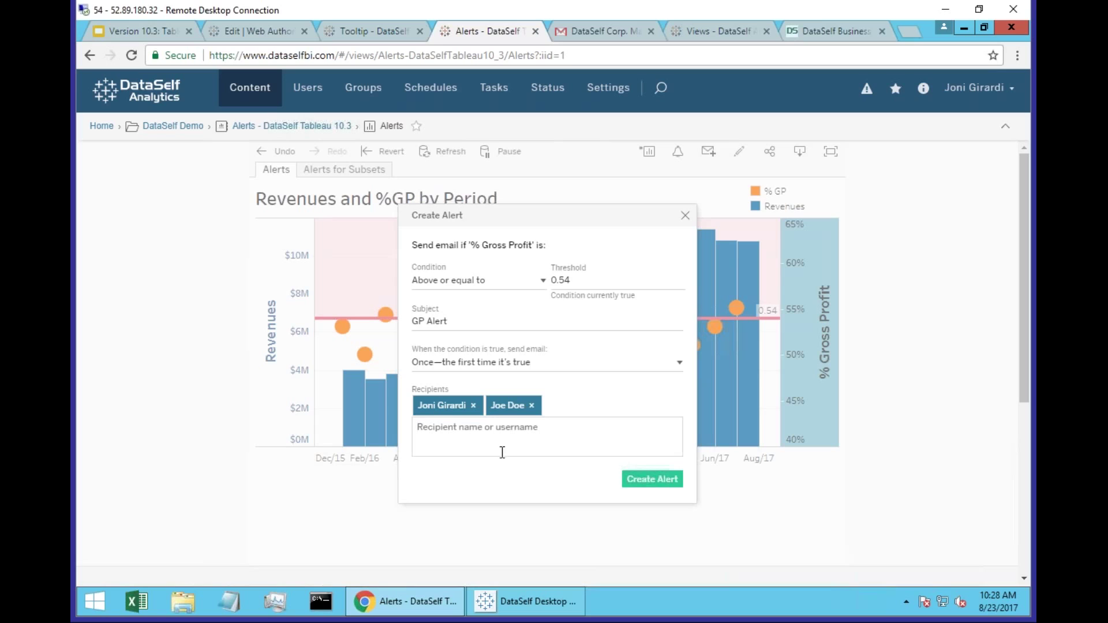
pyautogui.click(650, 480)
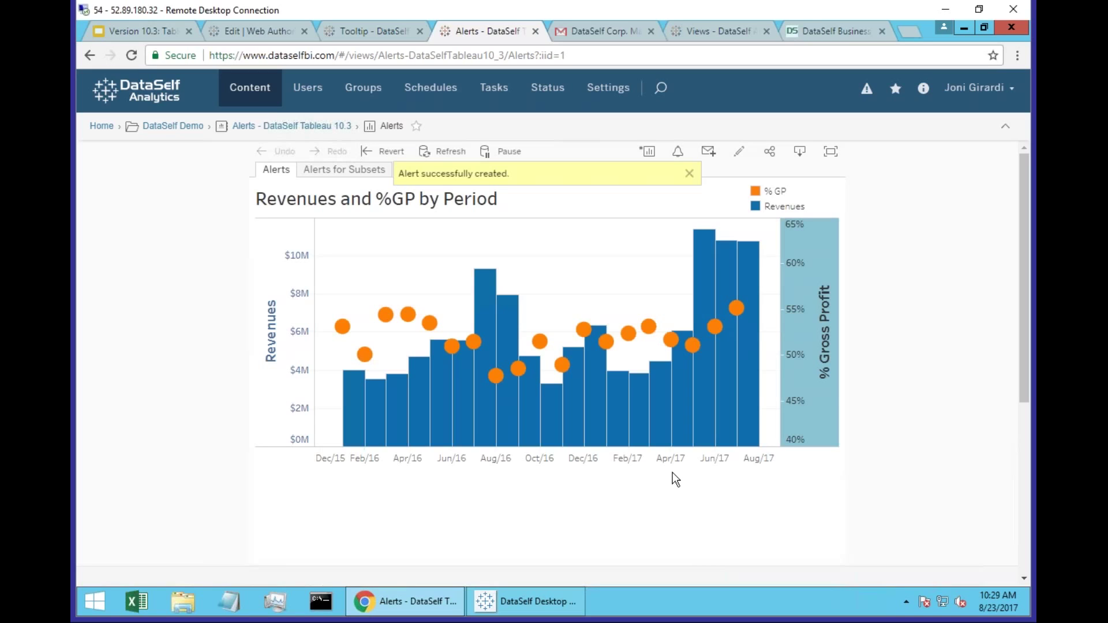
# Step: Inspect the July 2017 %GP mark, review the %GP Alert email in Gmail and follow its link to manage alerts
pyautogui.moveTo(739, 317)
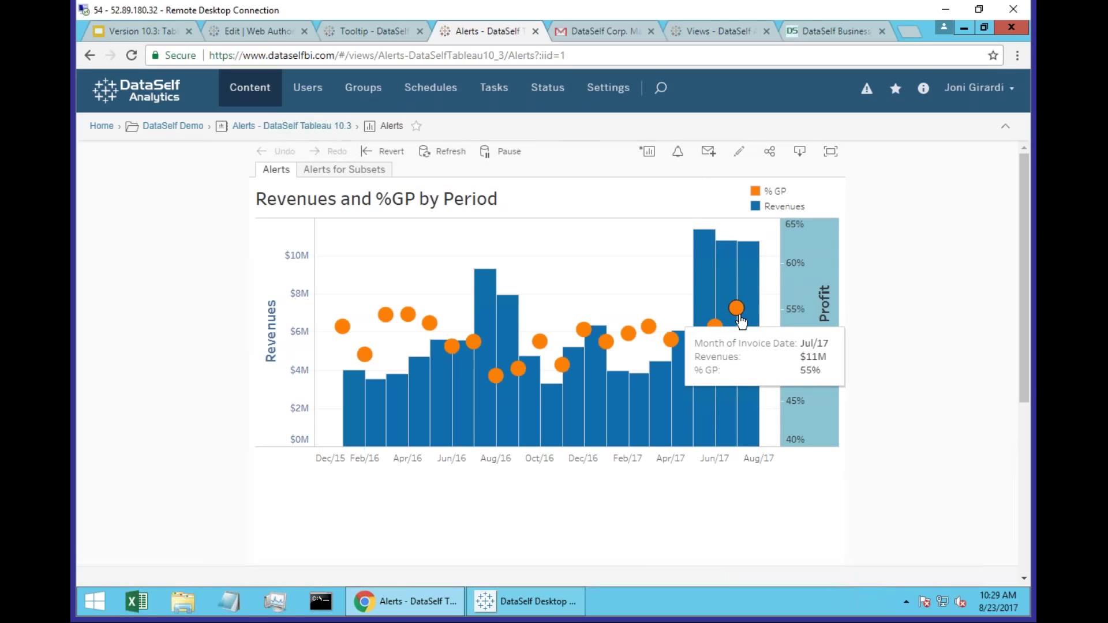
pyautogui.click(590, 30)
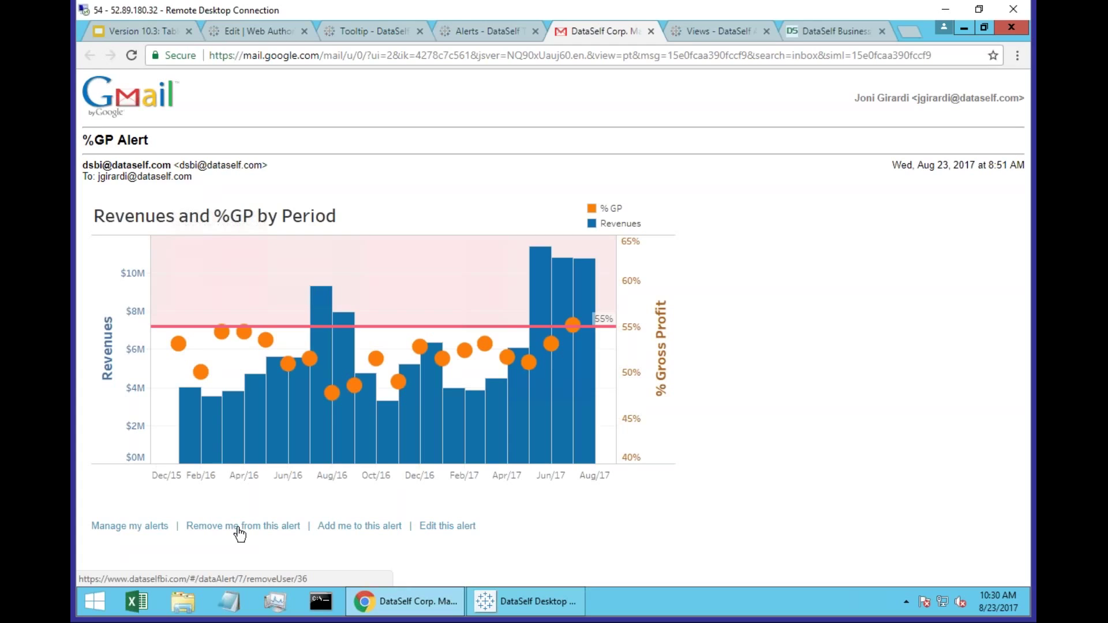
pyautogui.click(127, 528)
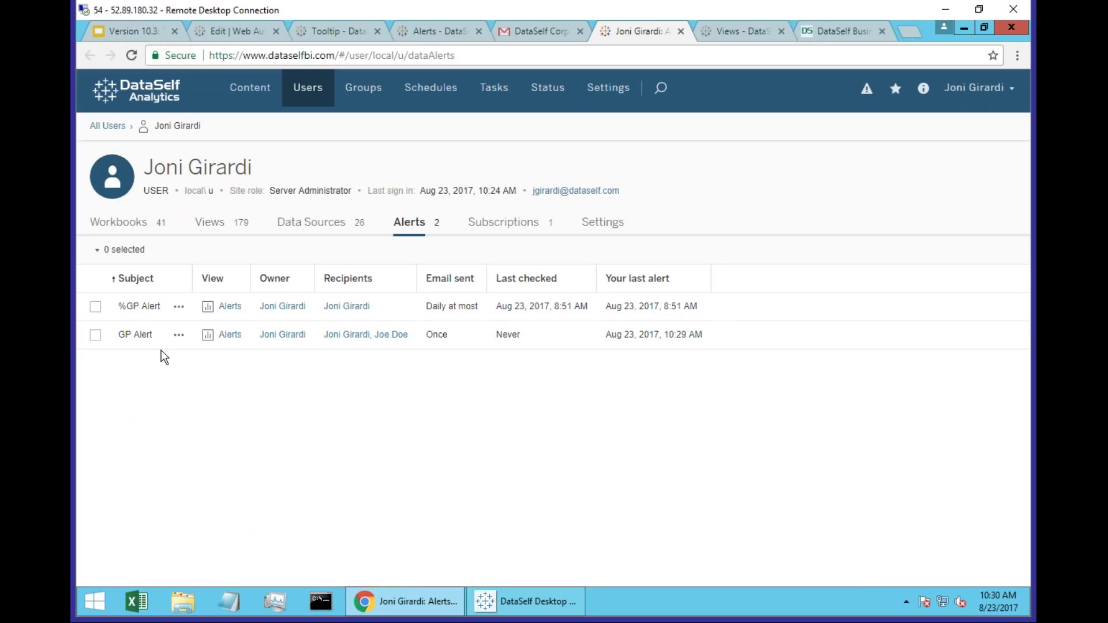
# Step: Edit the GP Alert to use a threshold of 0.60 and save it
pyautogui.click(178, 340)
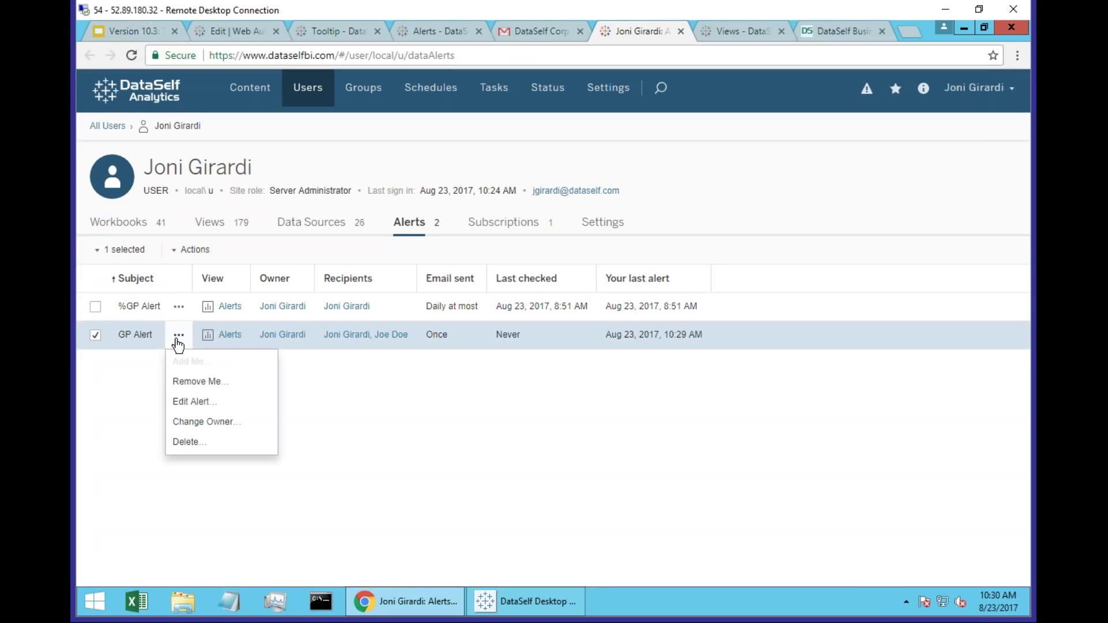
pyautogui.click(192, 402)
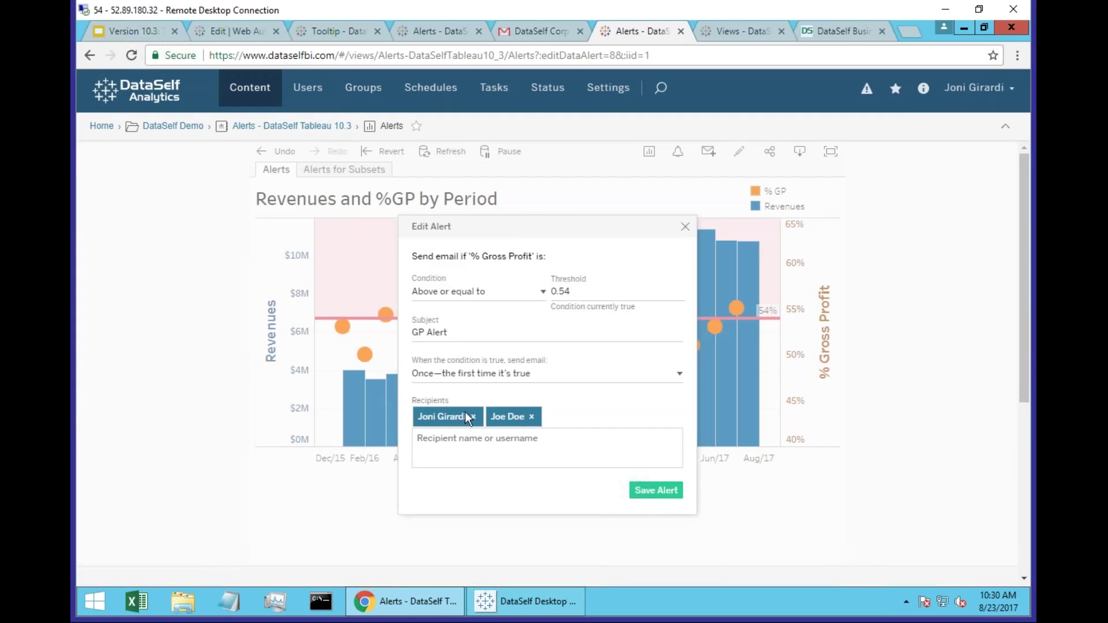
pyautogui.click(563, 293)
pyautogui.moveTo(564, 295); pyautogui.dragTo(555, 295)
pyautogui.write('.60')
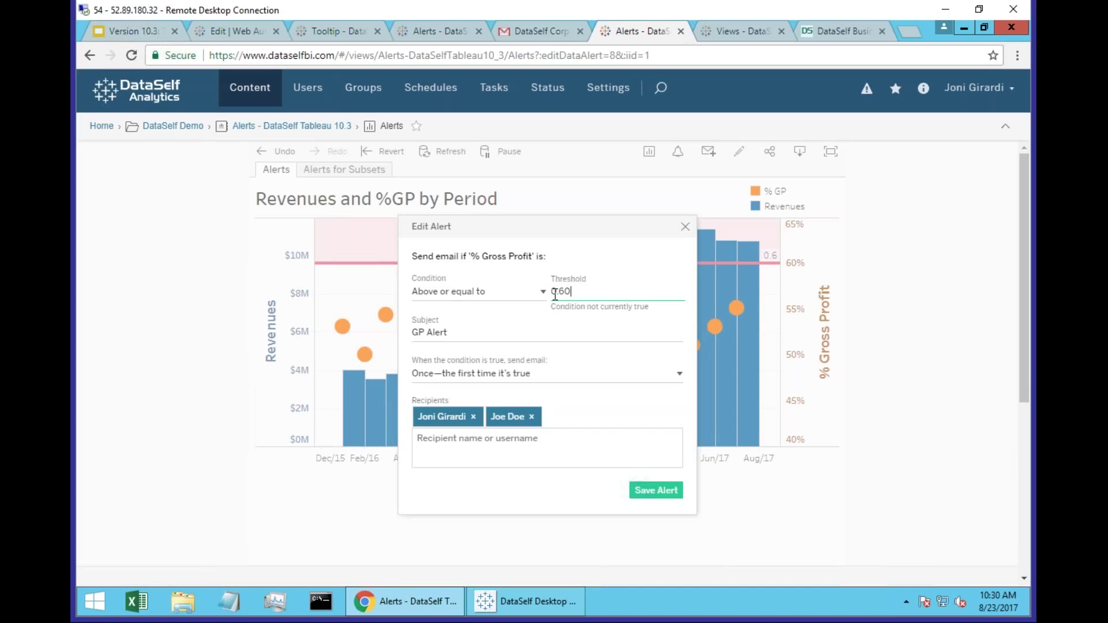
pyautogui.click(646, 489)
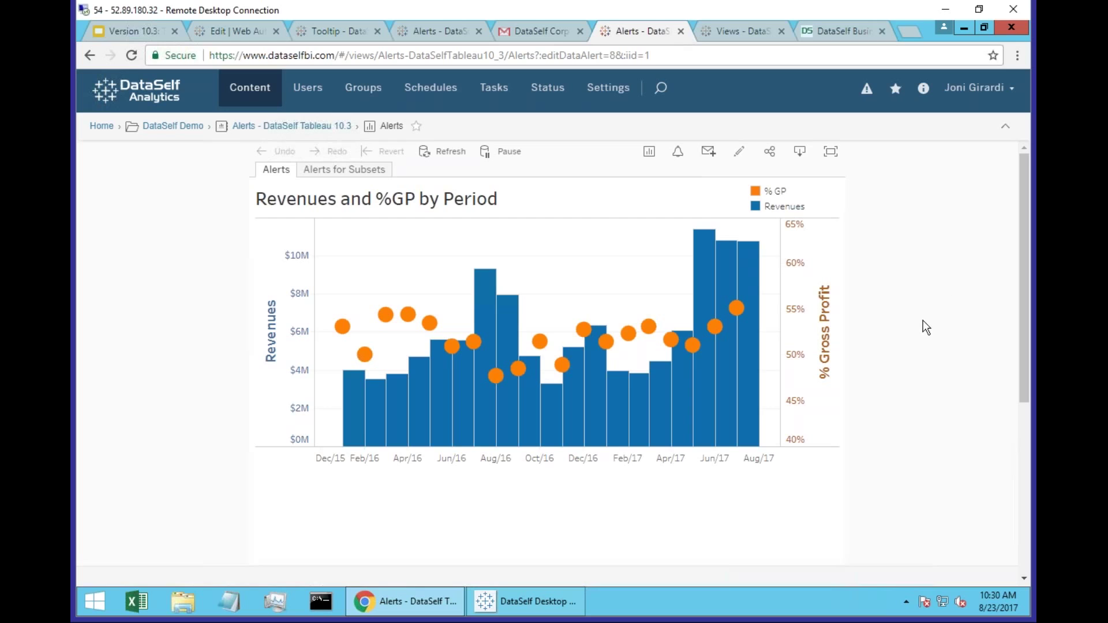
# Step: Go to the signed-in user's own content and review the list of alerts
pyautogui.click(1012, 98)
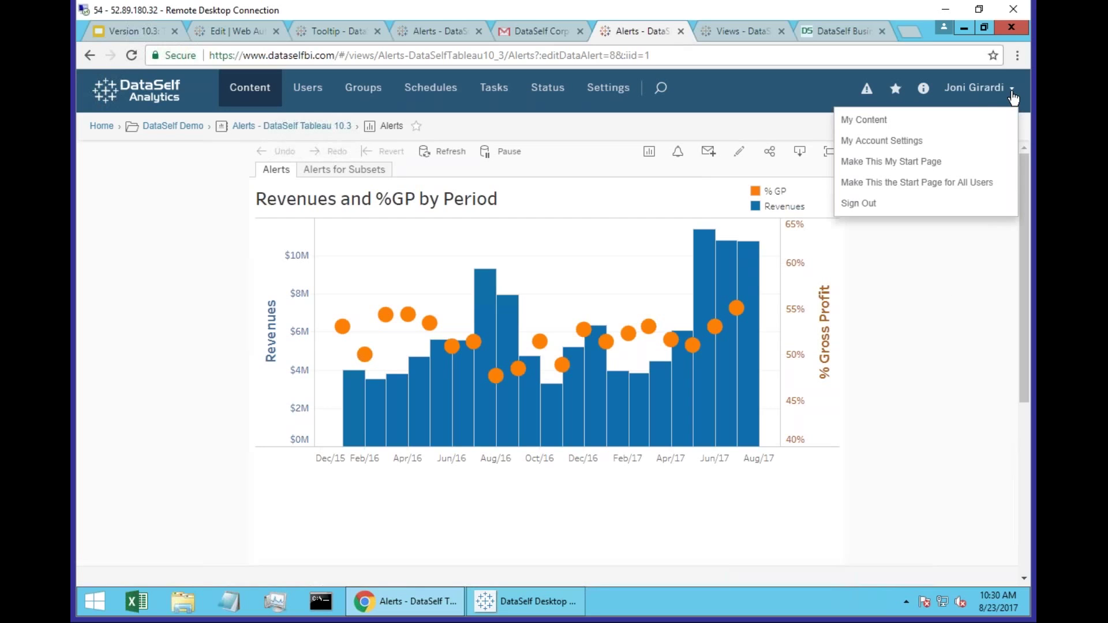
pyautogui.click(891, 128)
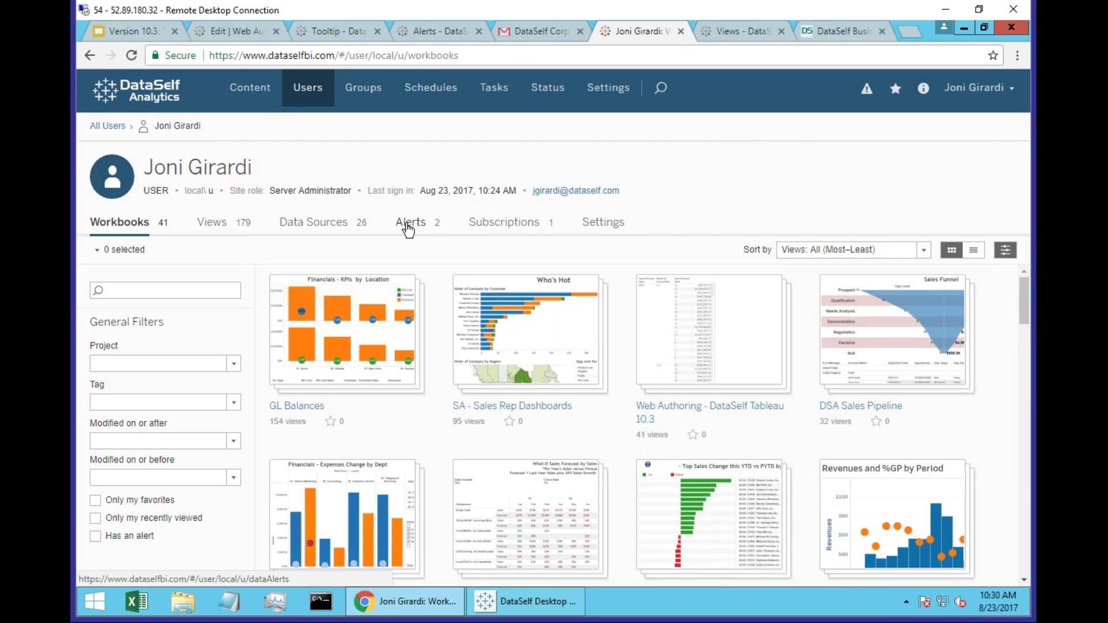
pyautogui.click(409, 230)
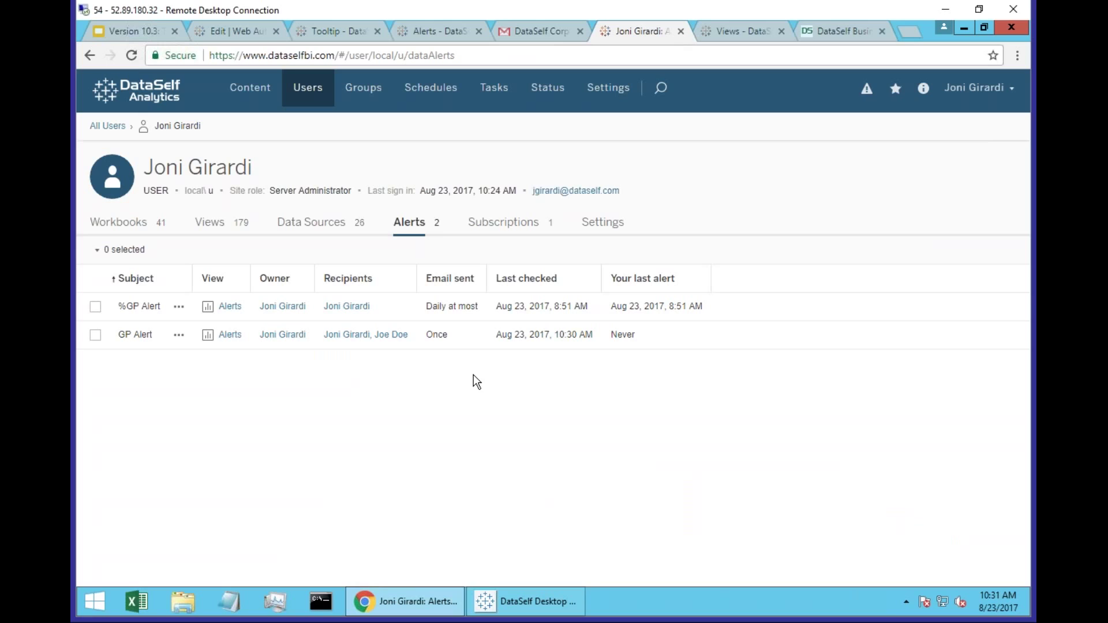
# Step: In the Alerts for Subsets view, examine how a new alert on ABCW's % Gross Profit axis applies across business units, without creating it
pyautogui.click(438, 35)
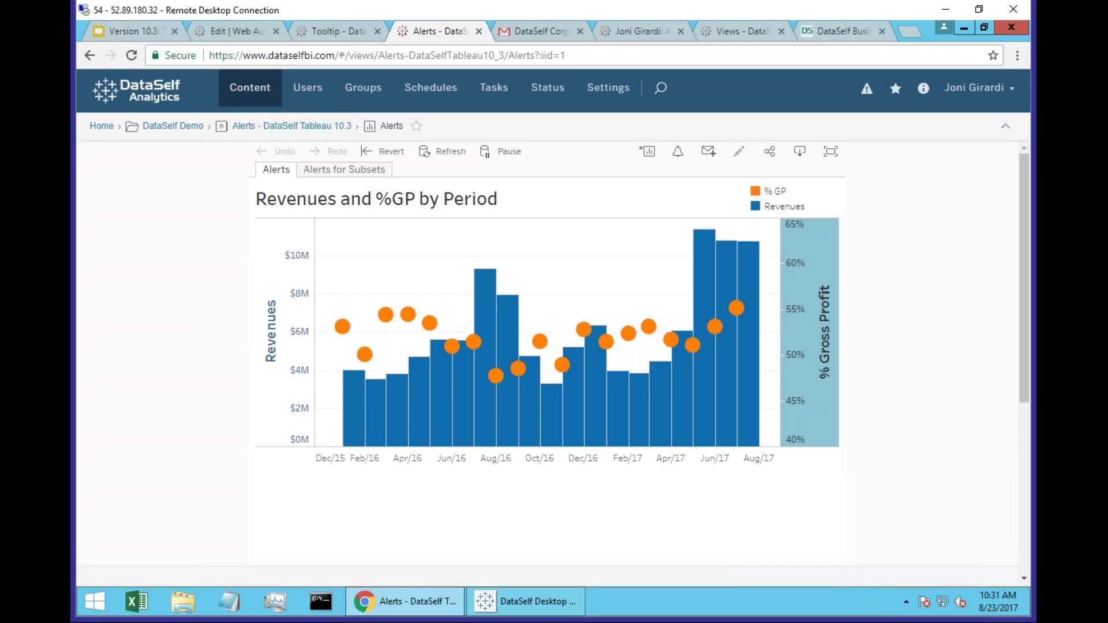
pyautogui.click(344, 169)
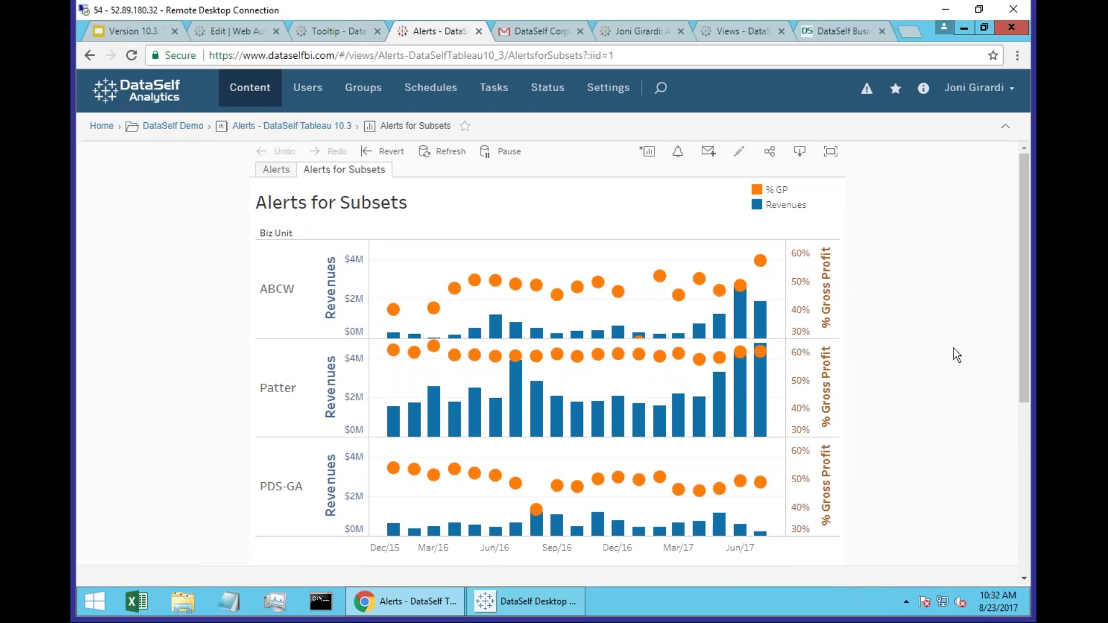
pyautogui.click(837, 292)
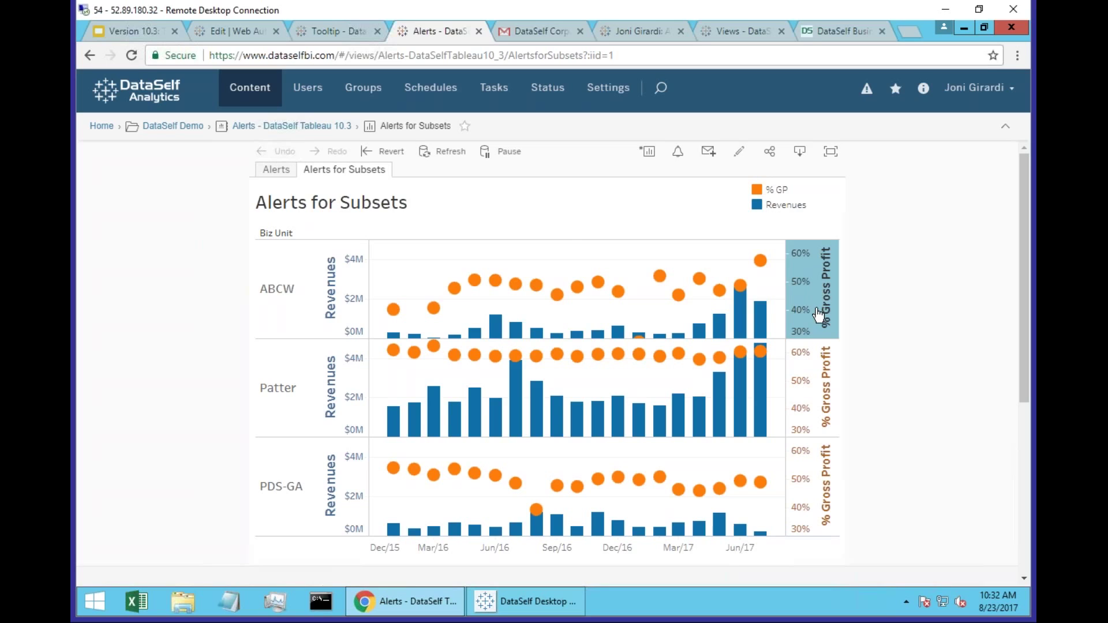
pyautogui.click(678, 151)
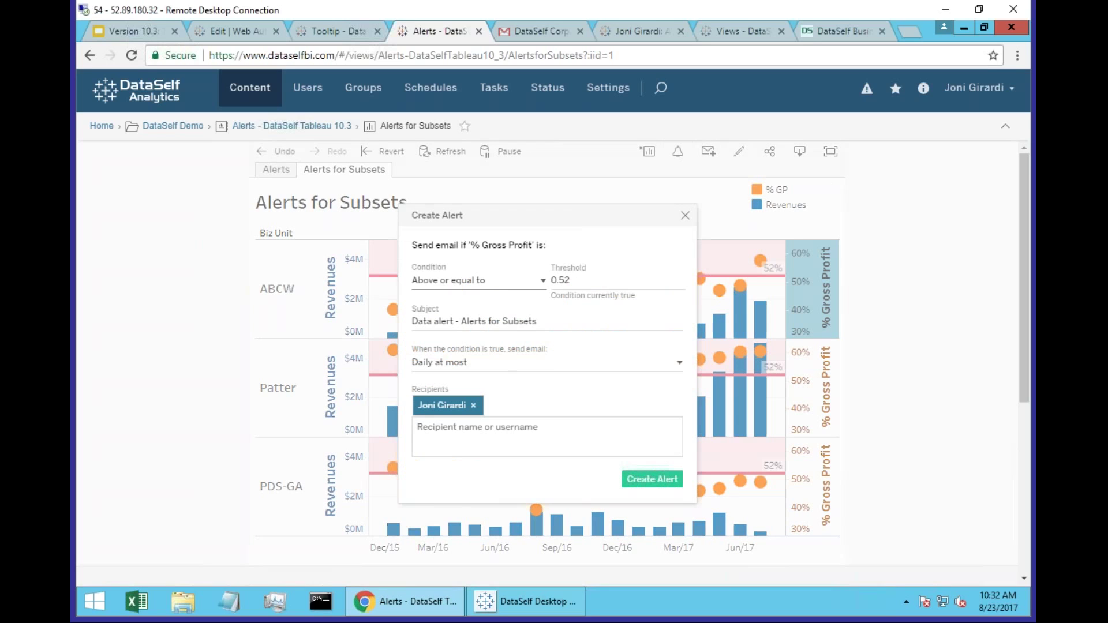
pyautogui.moveTo(572, 216); pyautogui.dragTo(602, 217)
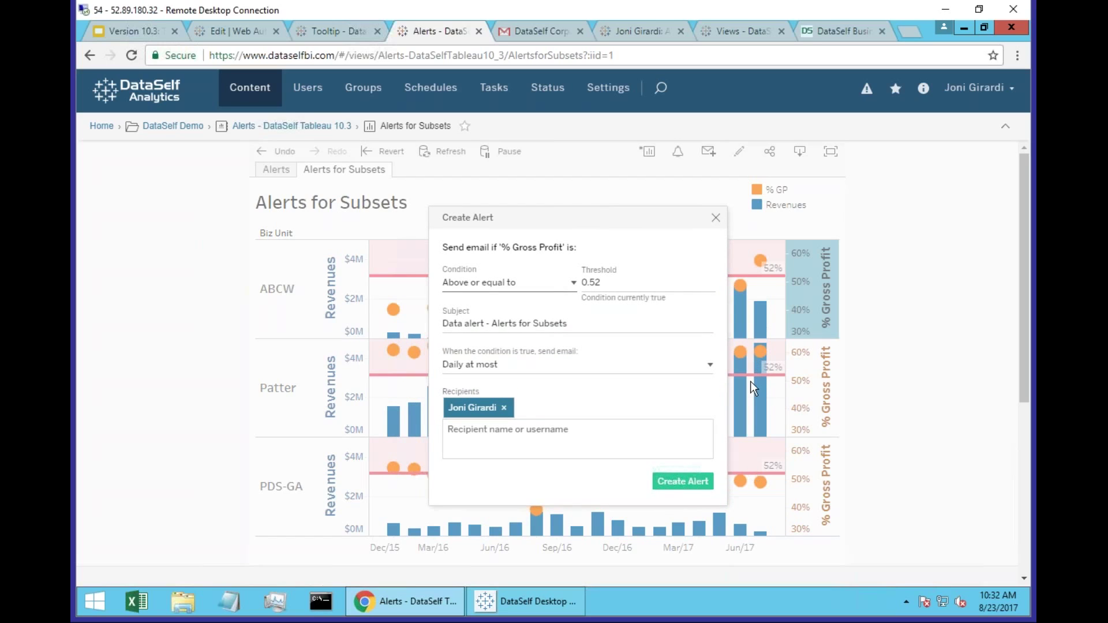
pyautogui.click(716, 218)
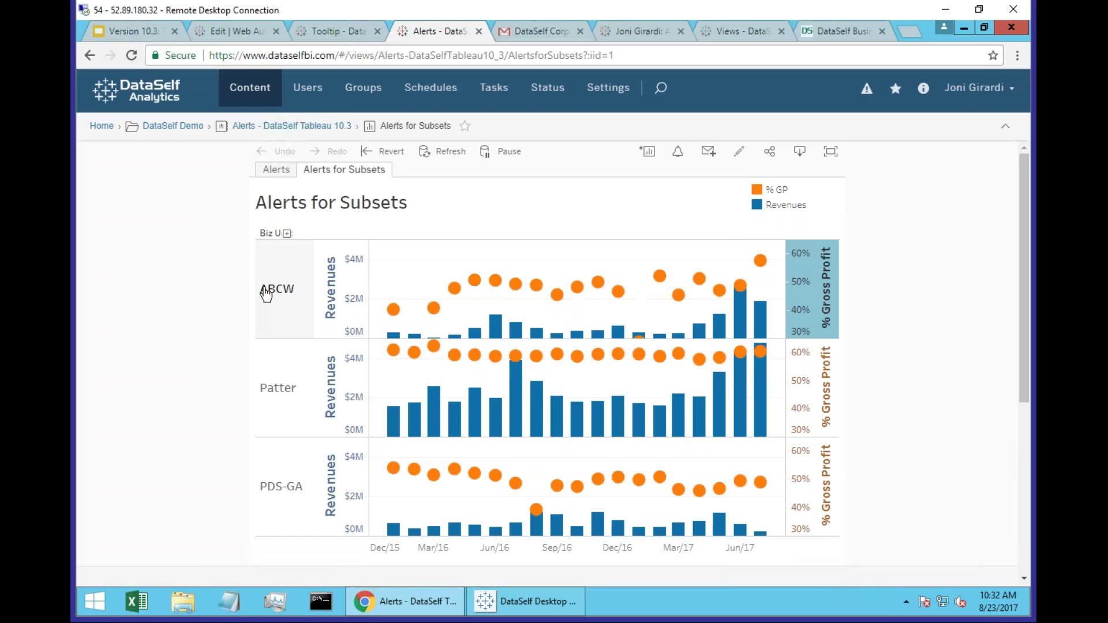
# Step: Keep only the ABCW business unit and save the filtered result as a custom view named ABCW GP
pyautogui.click(285, 291)
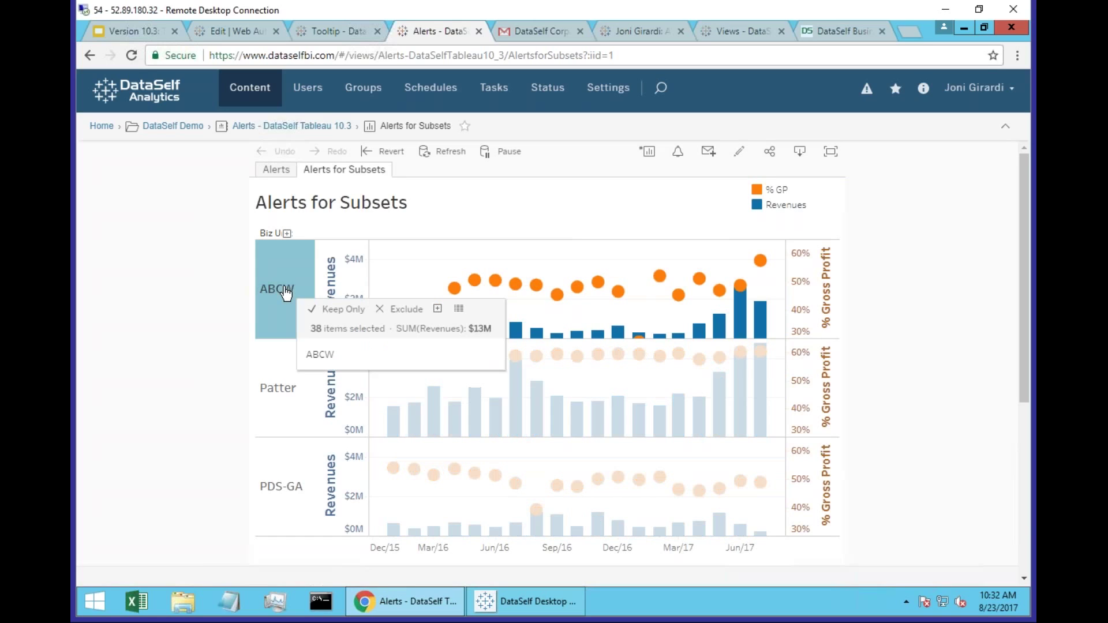
pyautogui.click(328, 312)
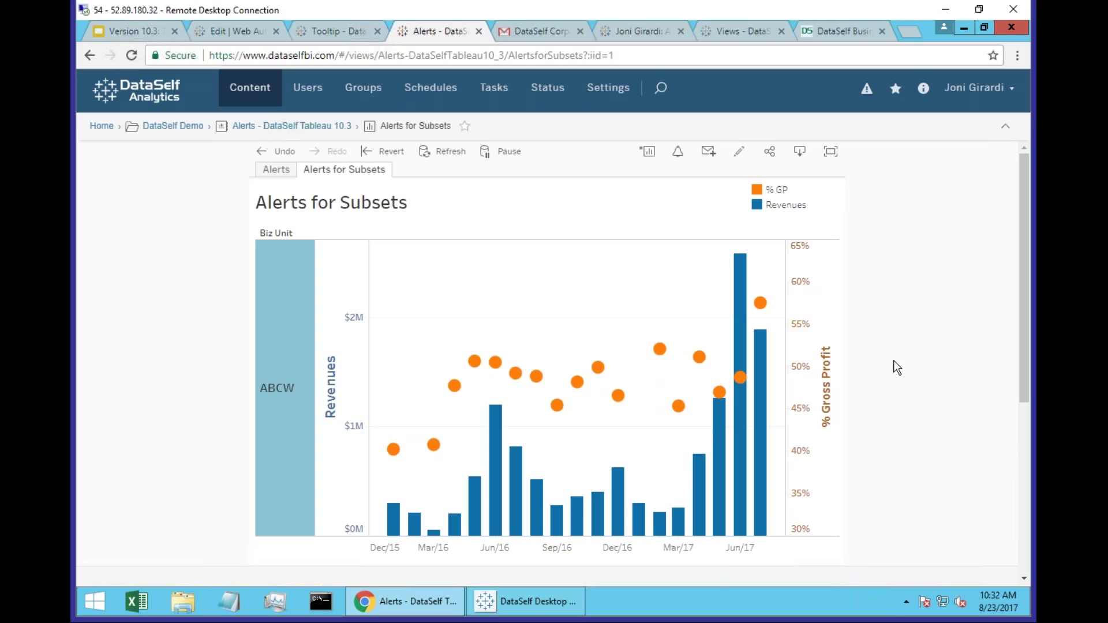
pyautogui.click(648, 152)
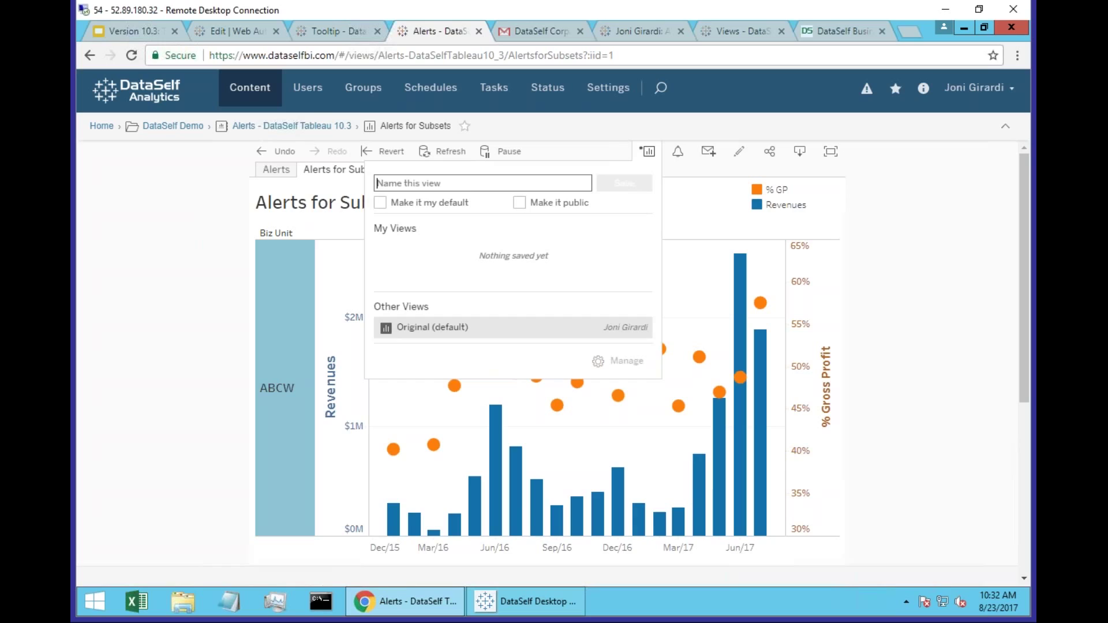
pyautogui.write('AB')
pyautogui.press('BackSpace')
pyautogui.write('BCW GP')
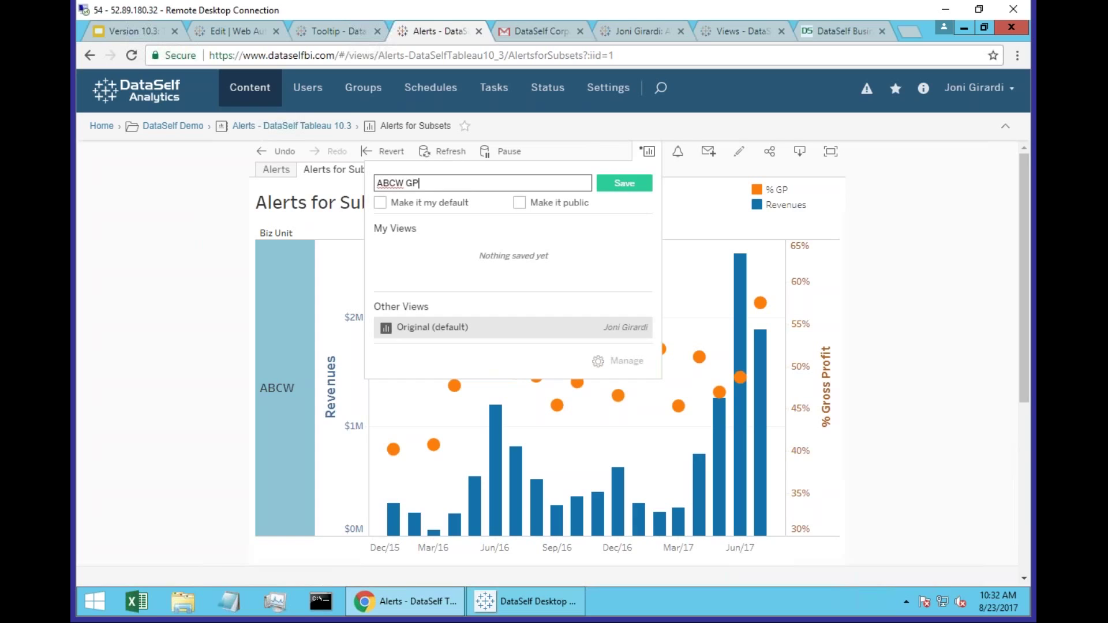
pyautogui.click(638, 184)
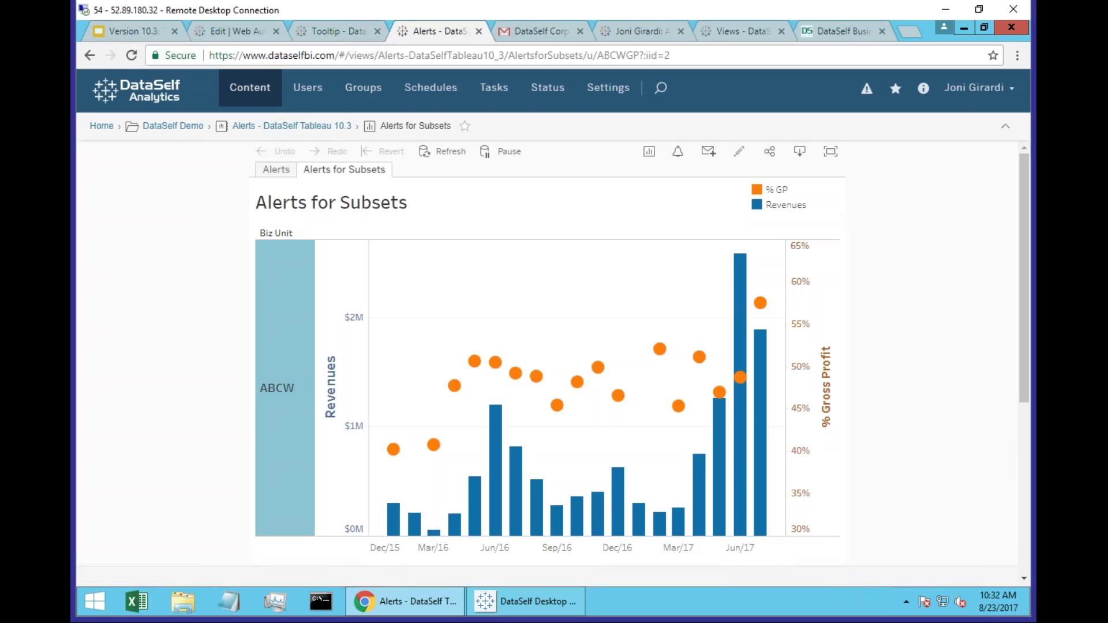
# Step: Start a new data-driven alert on the % Gross Profit axis and set its subject to ABCW GP%
pyautogui.click(679, 151)
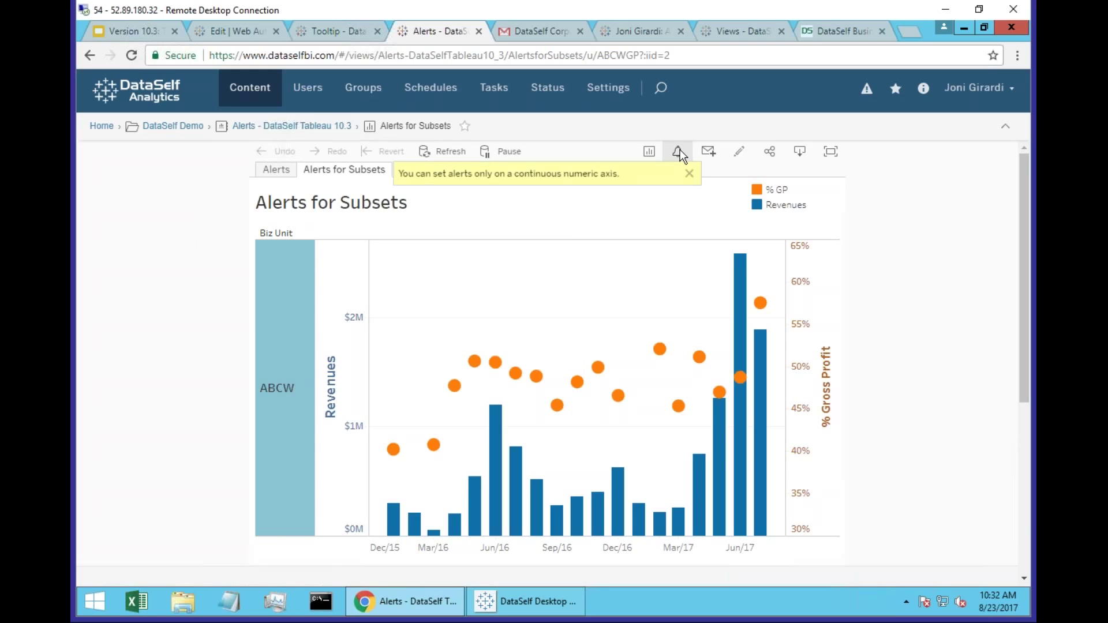
pyautogui.click(815, 344)
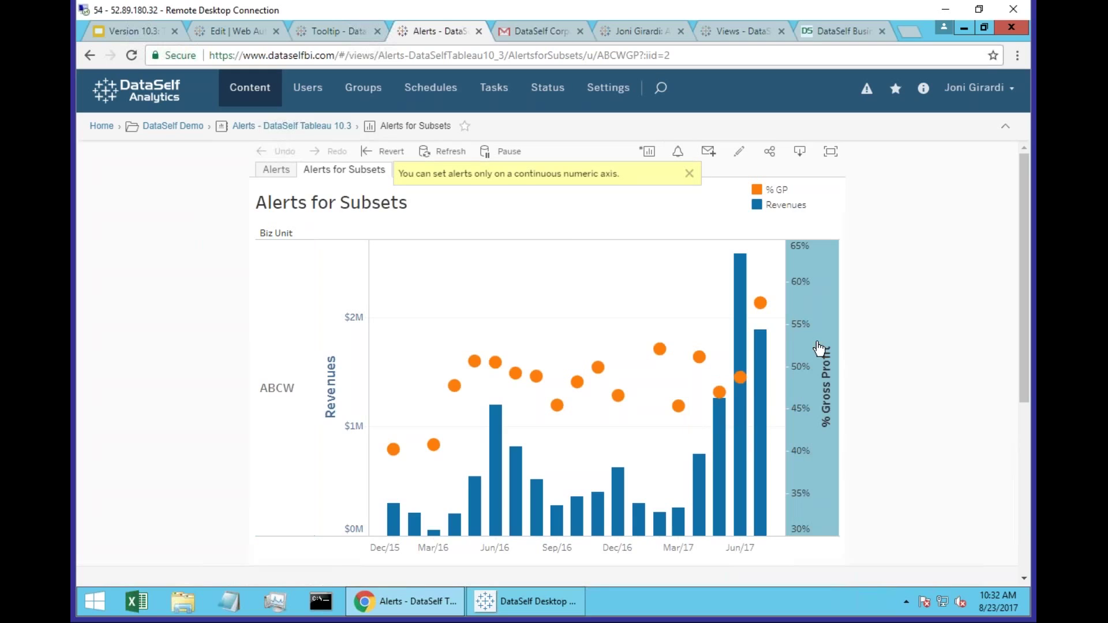
pyautogui.click(679, 152)
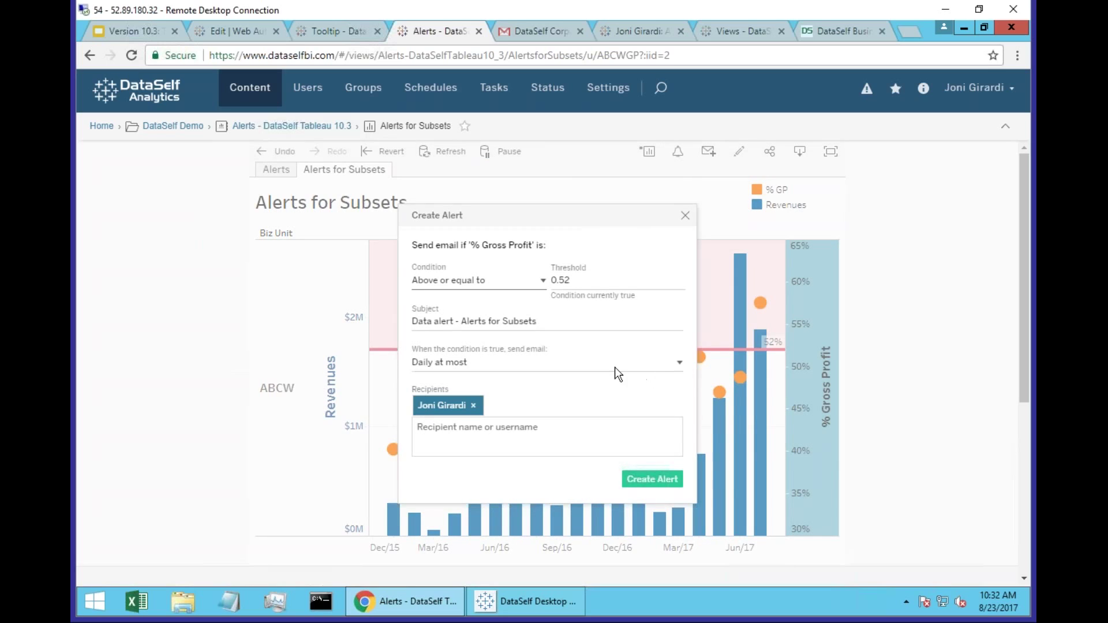
pyautogui.moveTo(538, 322); pyautogui.dragTo(411, 321)
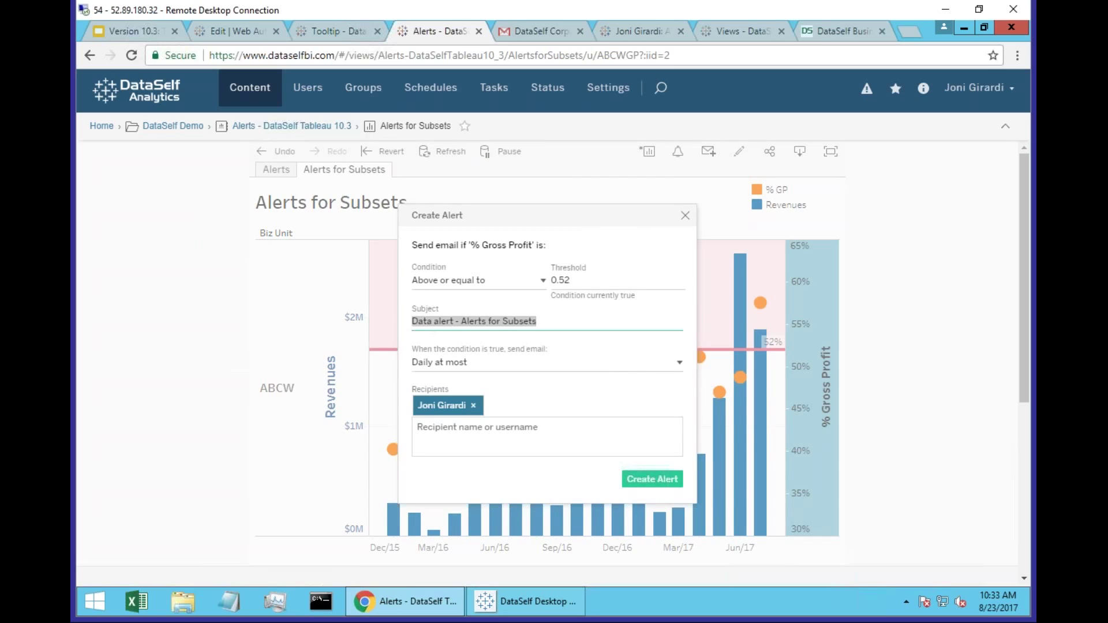
pyautogui.write('ABCW ')
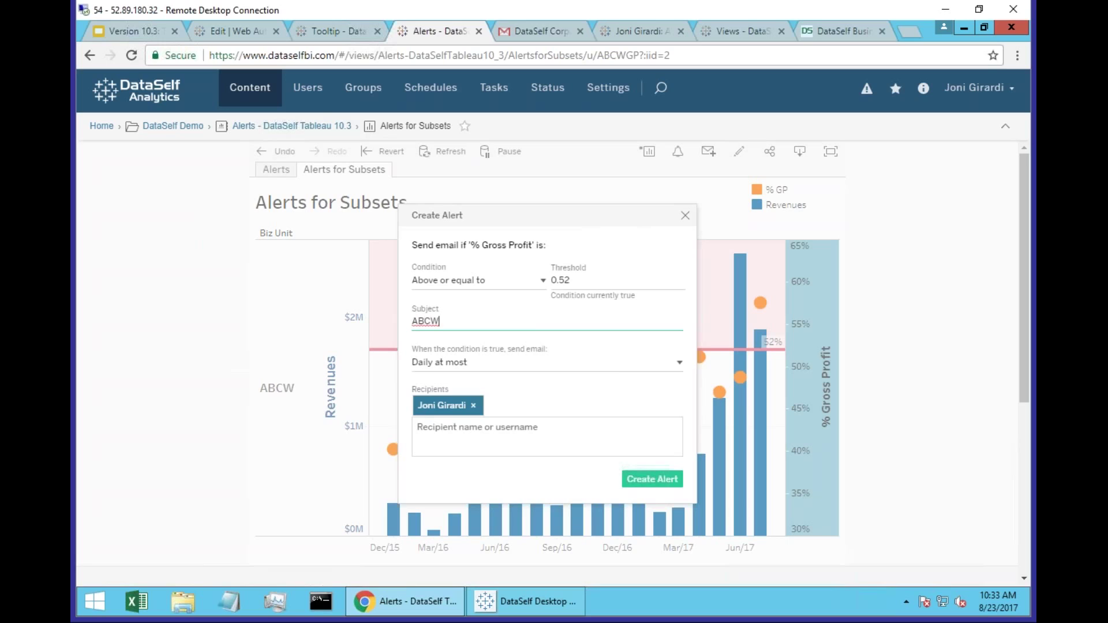
pyautogui.write('GP%')
# Step: Set the alert email frequency to Once—the first time it's true and create the alert
pyautogui.click(679, 363)
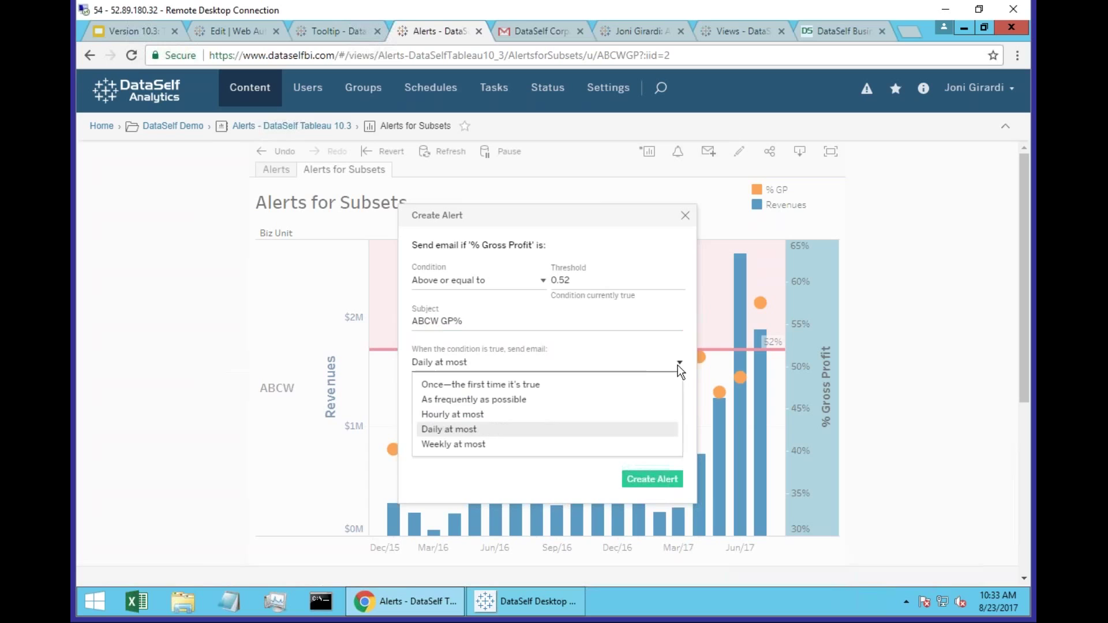
pyautogui.click(579, 384)
pyautogui.click(645, 479)
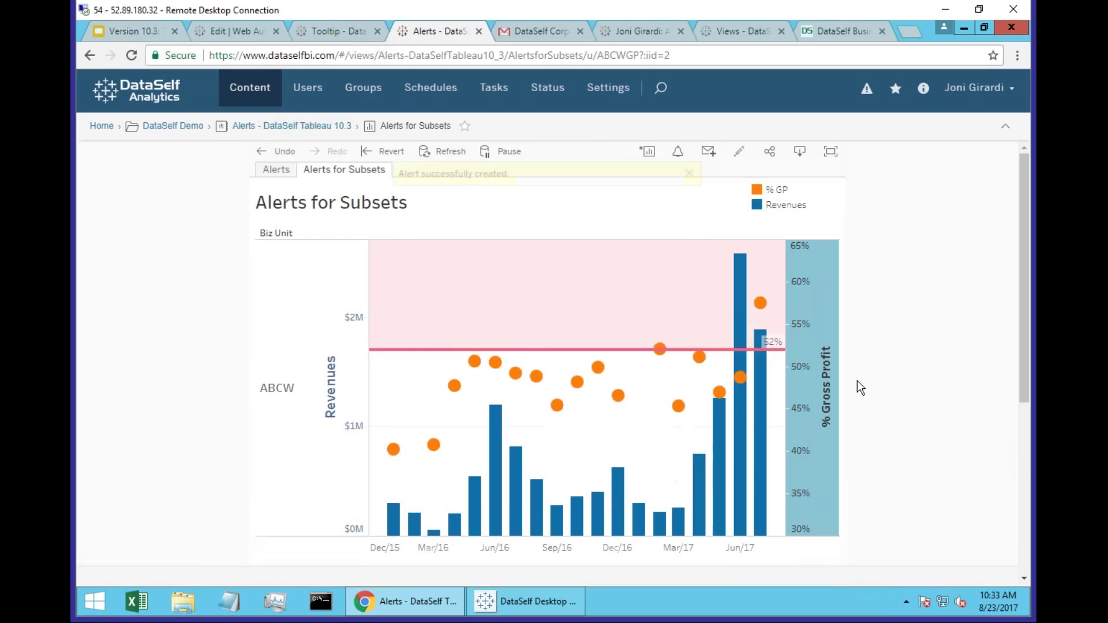